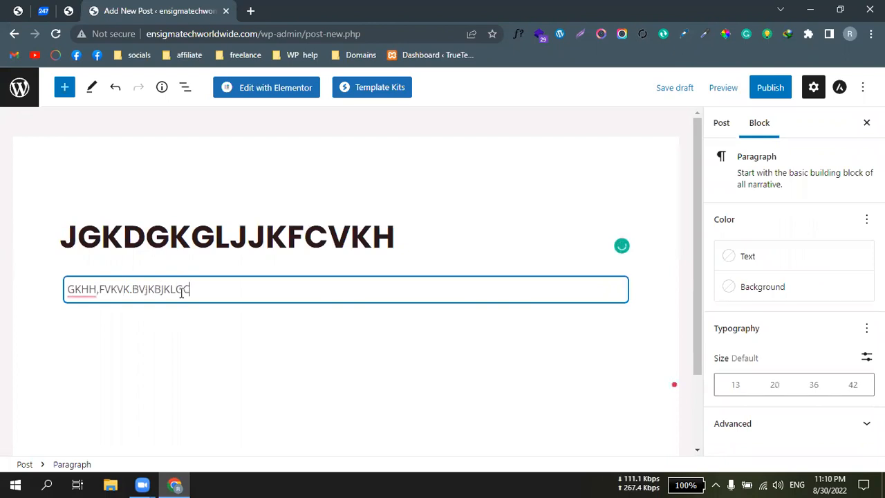
# Finish the post's paragraph with the filler text "KHNJCHKBVJLJ." and publish the post
pyautogui.write('CHKBVJLJ.')
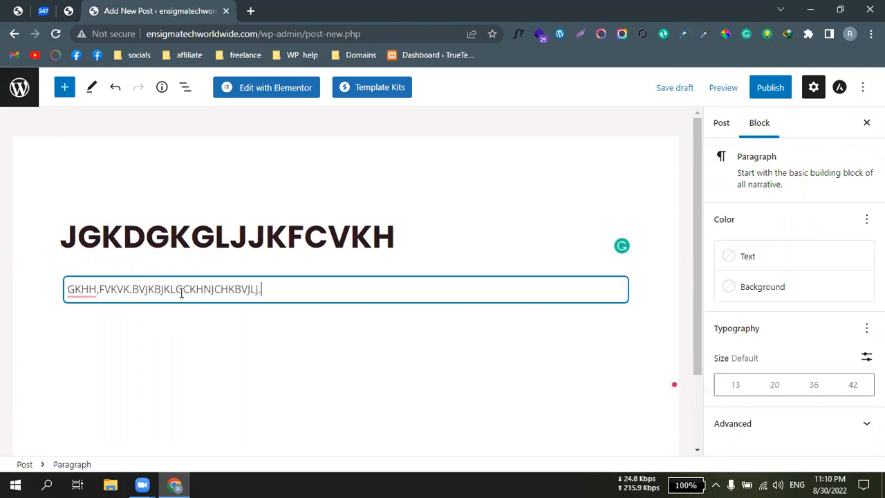
pyautogui.click(782, 93)
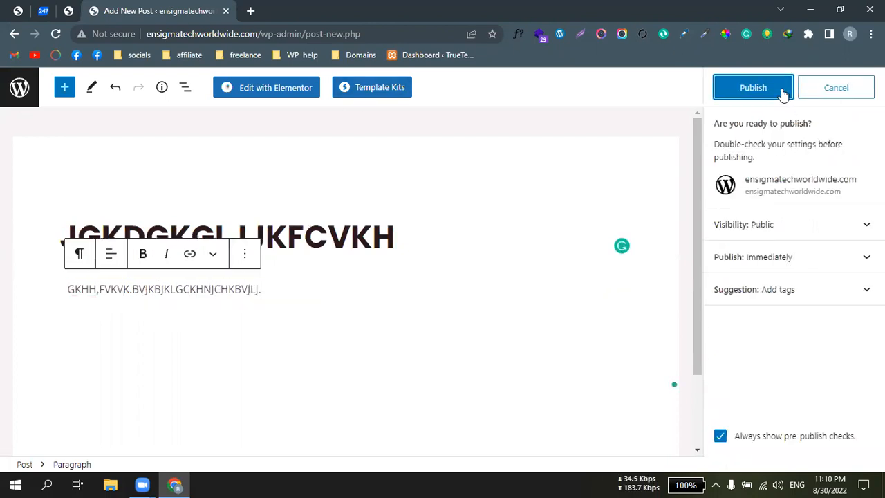
pyautogui.click(780, 90)
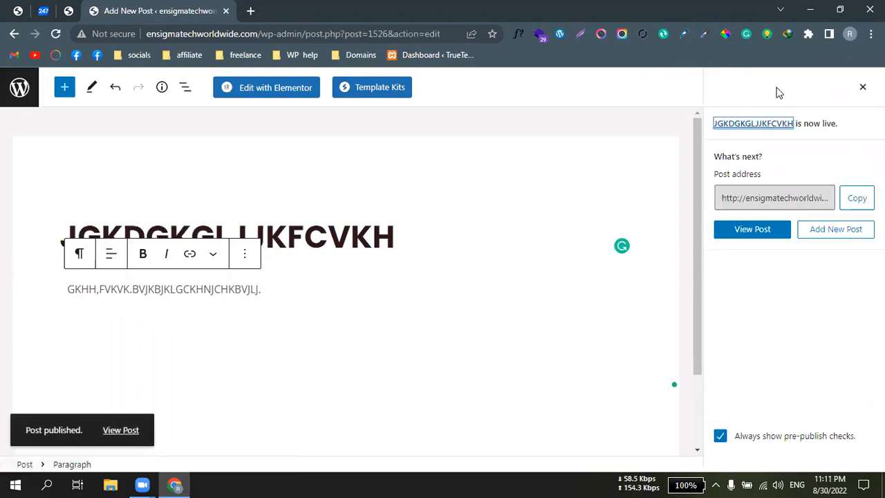
# Open the published post in a new browser tab, inspect the date and name parts of its URL, and close it
pyautogui.rightClick(119, 430)
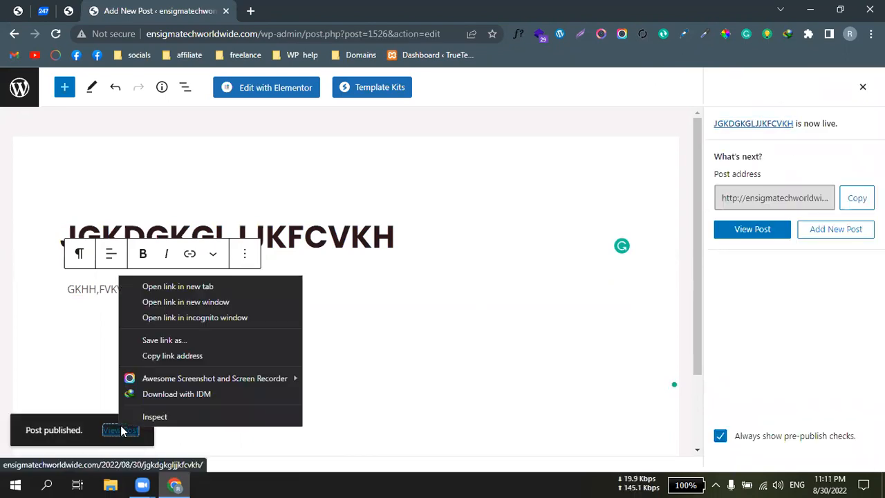
pyautogui.click(154, 287)
pyautogui.click(311, 9)
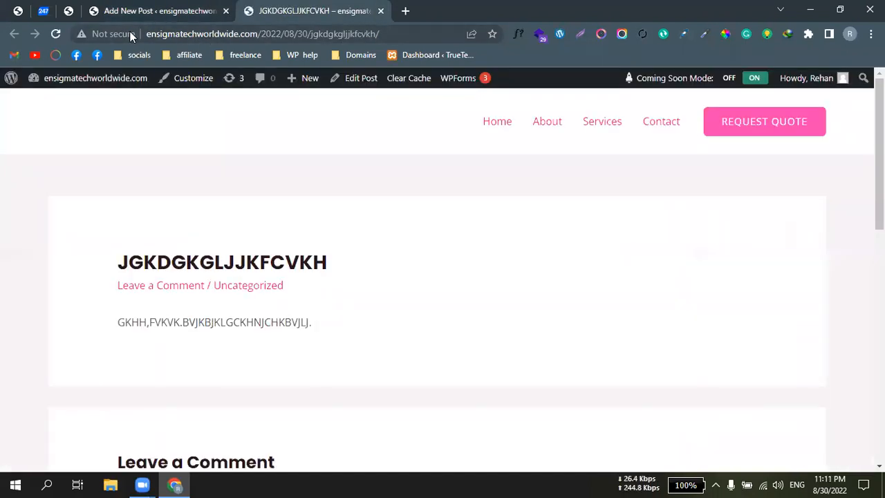
pyautogui.moveTo(147, 33); pyautogui.dragTo(390, 42)
pyautogui.doubleClick(276, 36)
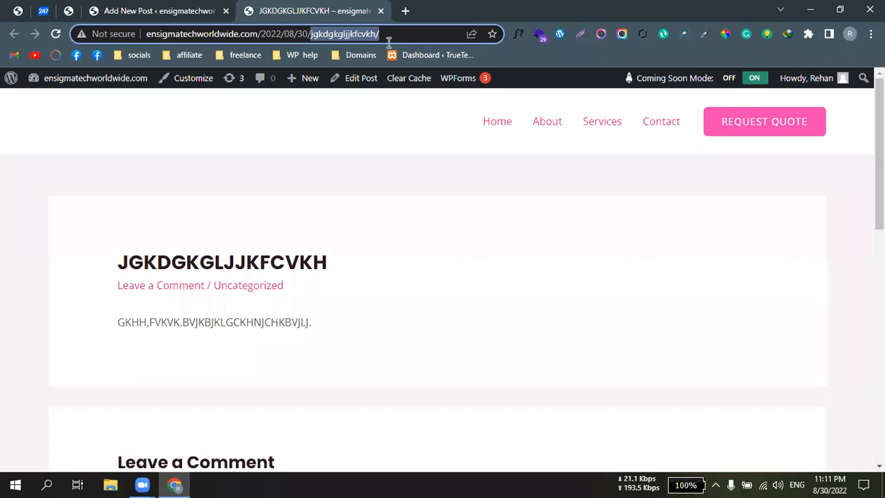
pyautogui.click(154, 12)
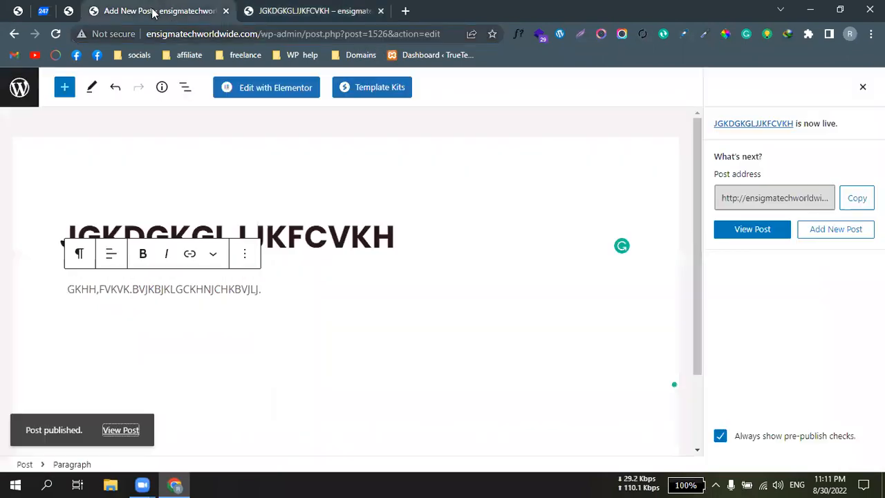
pyautogui.click(381, 11)
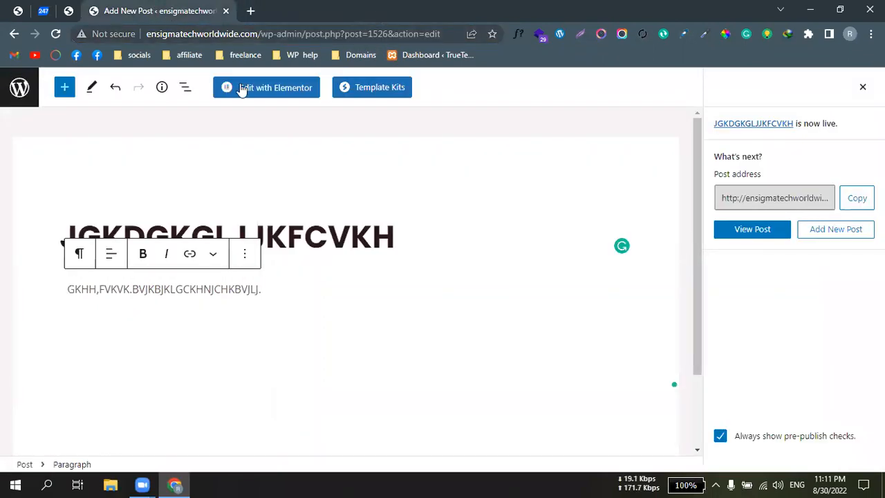
# Set the site's permalink structure to Post name and save the permalink settings
pyautogui.click(66, 10)
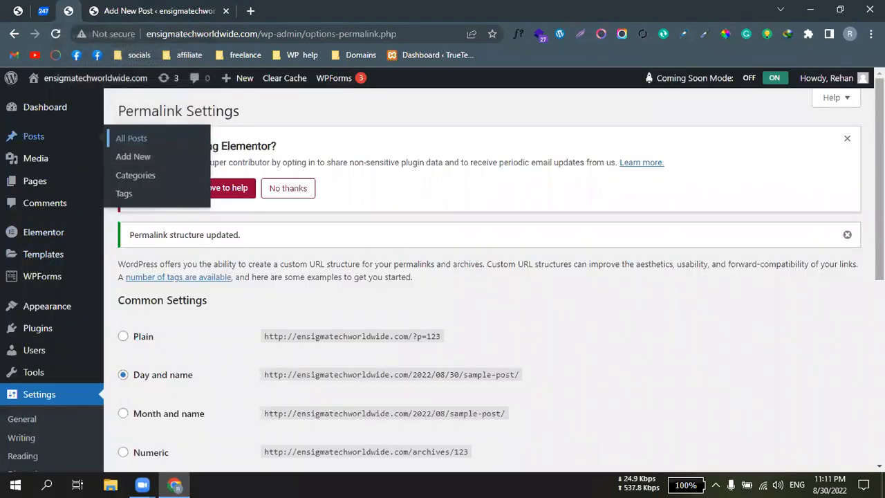
pyautogui.scroll(-4, 233, 203)
pyautogui.click(168, 216)
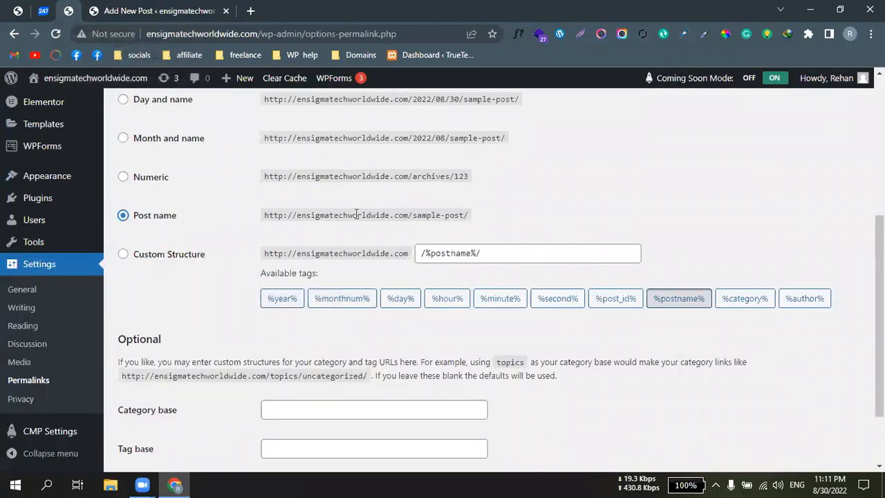
pyautogui.scroll(-2, 484, 277)
pyautogui.click(150, 404)
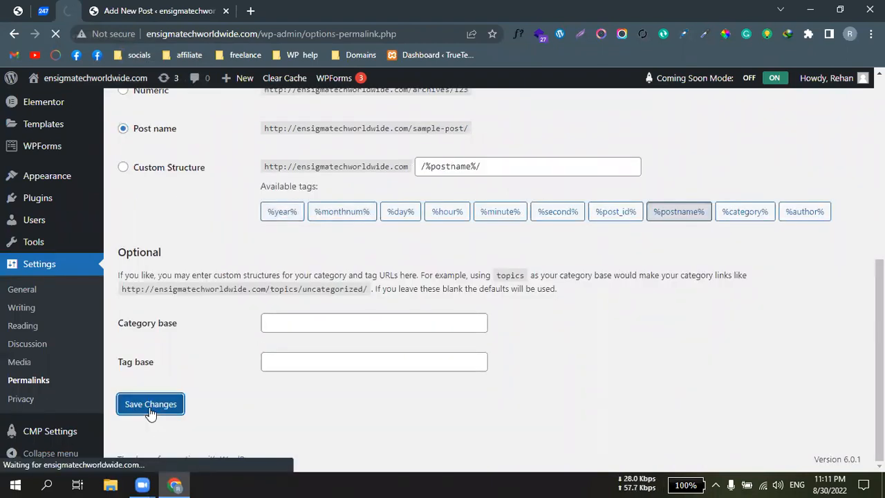
# View the published post from the editor and reload its page to check its address
pyautogui.click(159, 10)
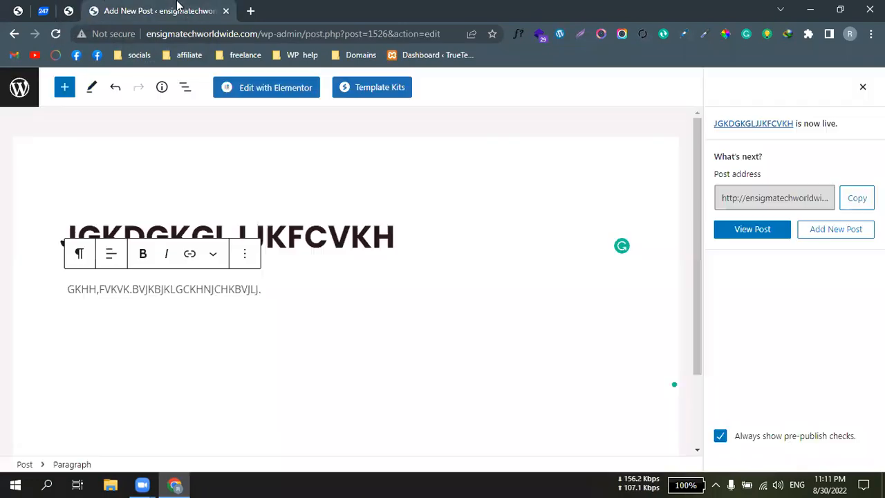
pyautogui.click(763, 235)
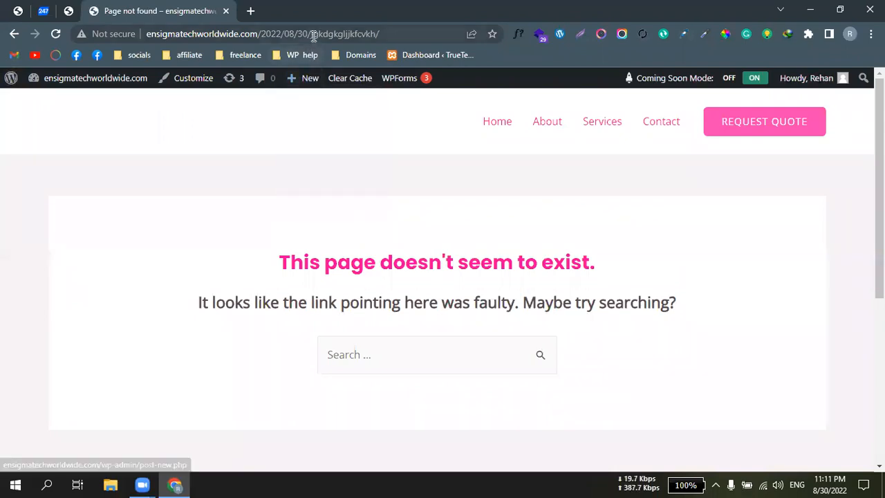
pyautogui.click(52, 36)
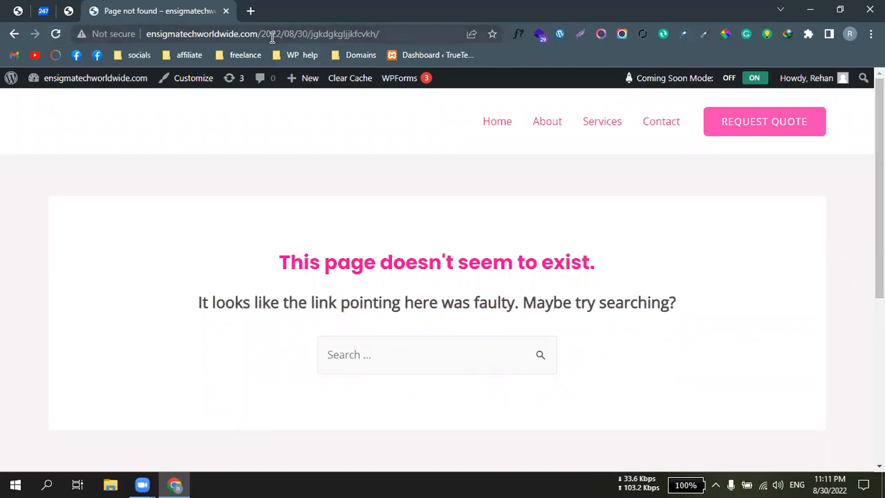
# Return to the permalink settings and save them again with Post name selected
pyautogui.click(66, 11)
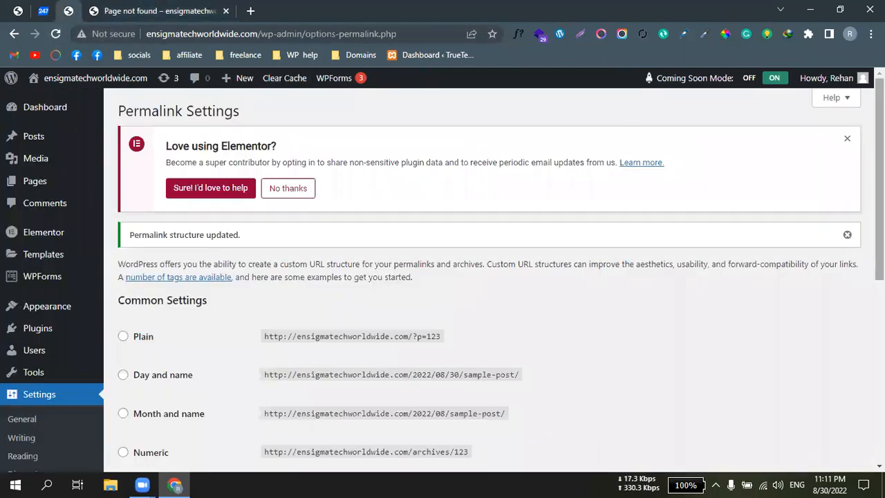
pyautogui.scroll(-3, 484, 291)
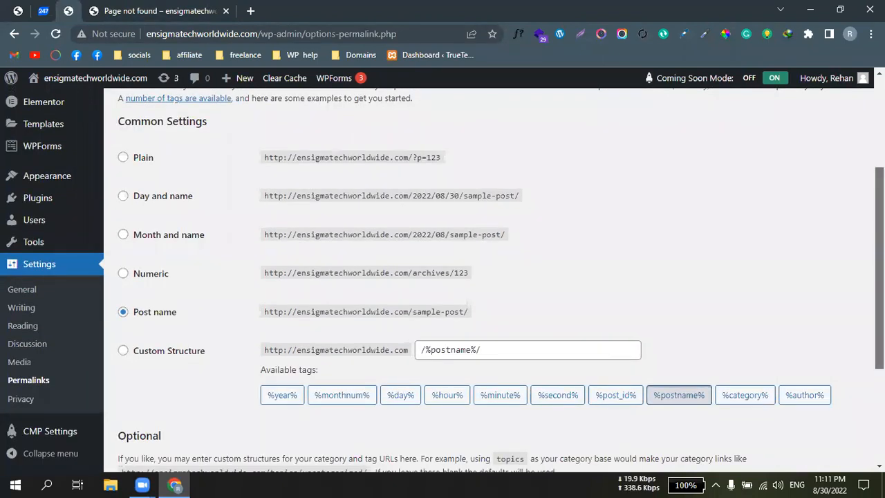
pyautogui.scroll(-1, 477, 298)
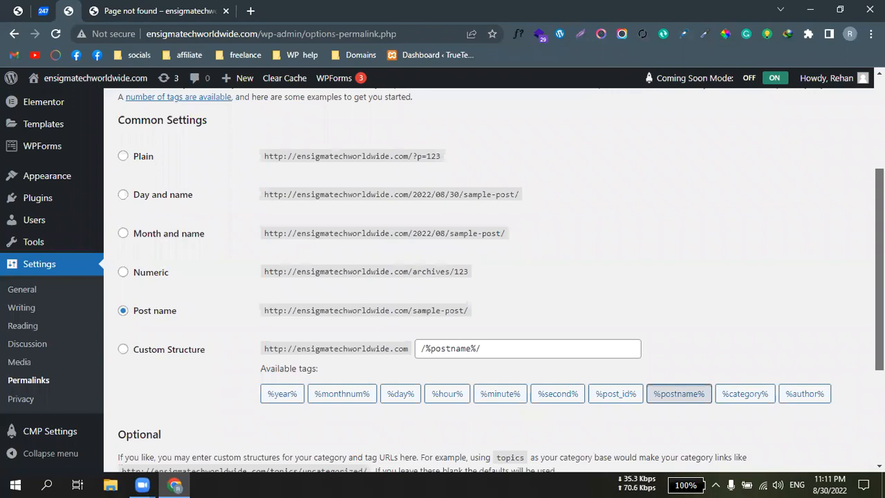
pyautogui.scroll(-1, 484, 277)
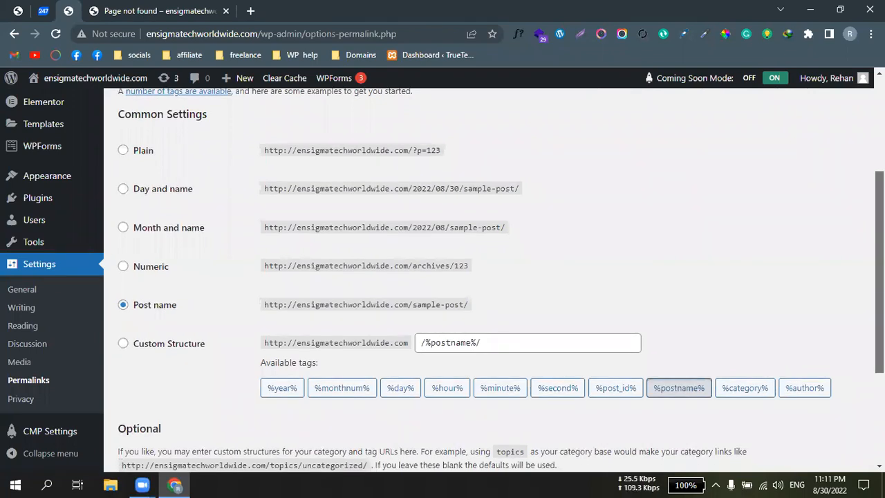
pyautogui.scroll(-2, 307, 410)
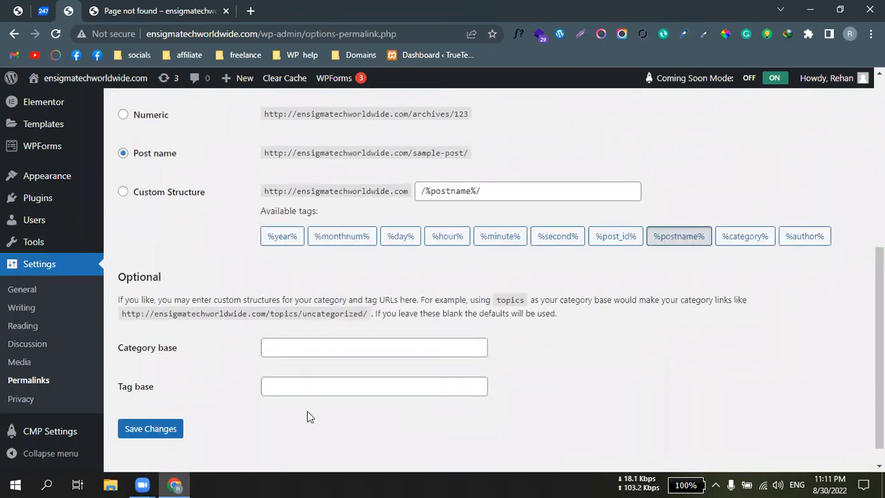
pyautogui.click(175, 430)
# Reload the post's old dated URL, highlight the page heading, and close that browser tab
pyautogui.click(159, 13)
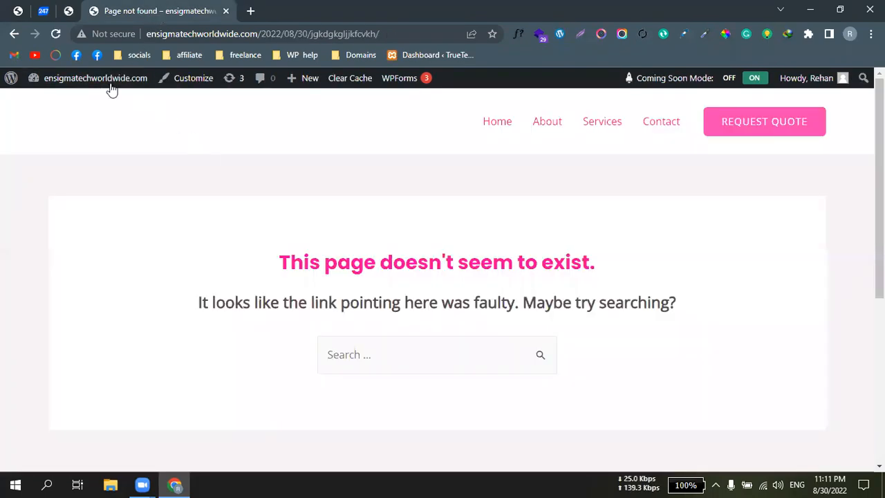
pyautogui.click(52, 35)
pyautogui.moveTo(451, 283); pyautogui.dragTo(259, 274)
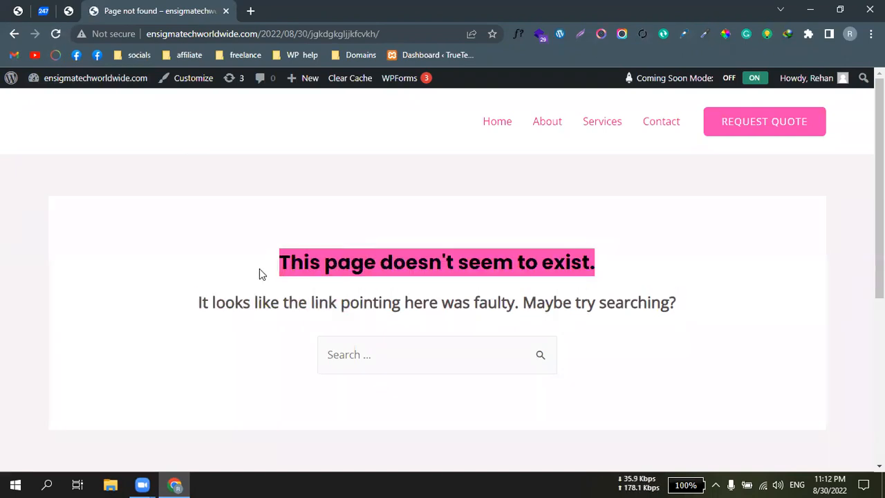
pyautogui.click(225, 11)
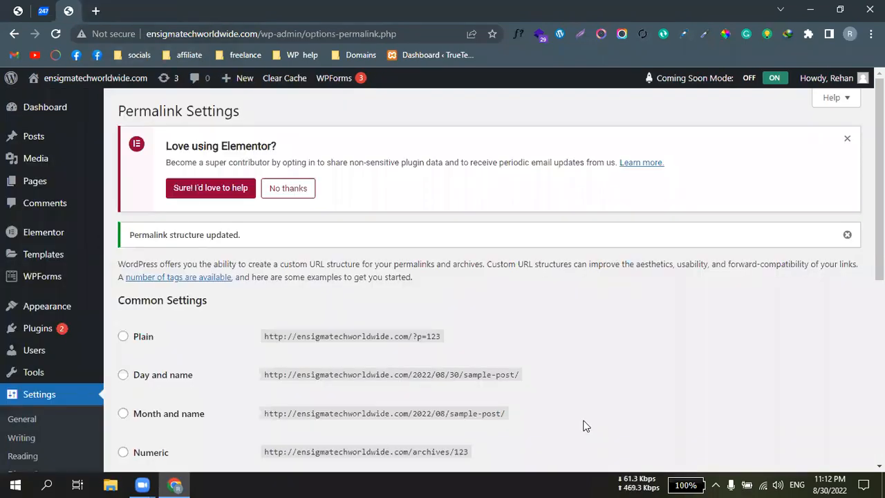
# Highlight the example URL of the Post name option and review the common permalink structures
pyautogui.scroll(-2, 442, 277)
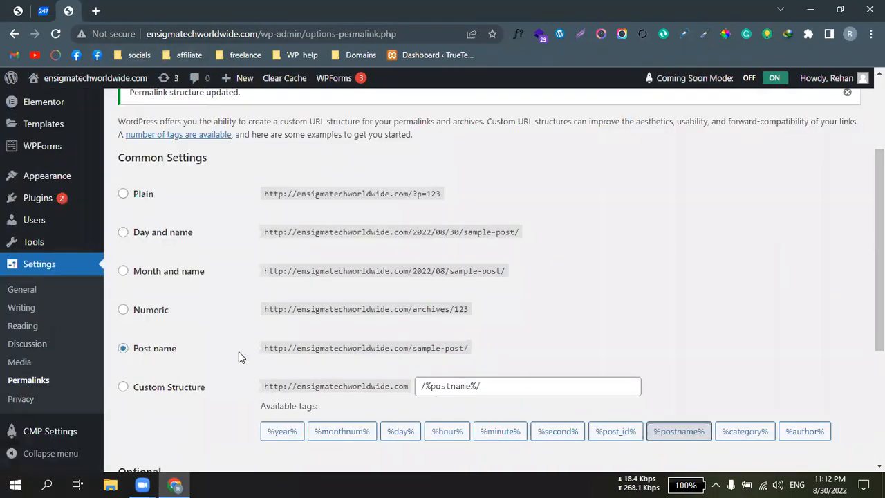
pyautogui.moveTo(238, 351); pyautogui.dragTo(509, 360)
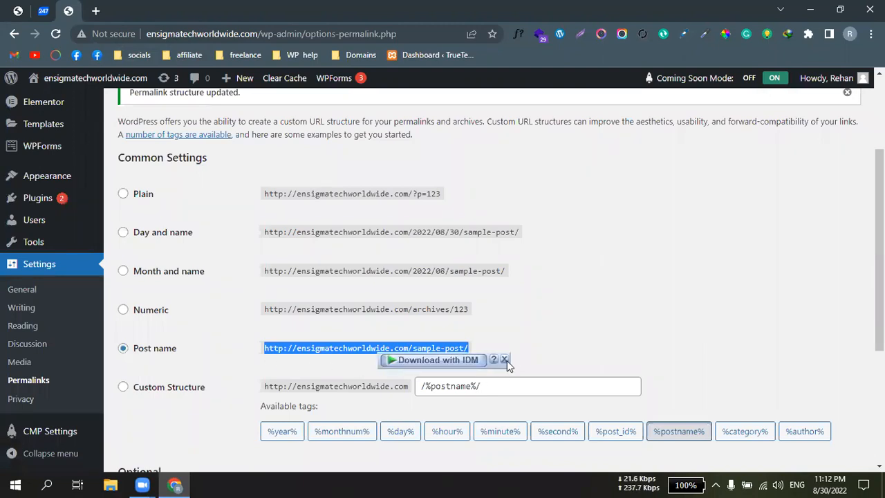
pyautogui.click(503, 359)
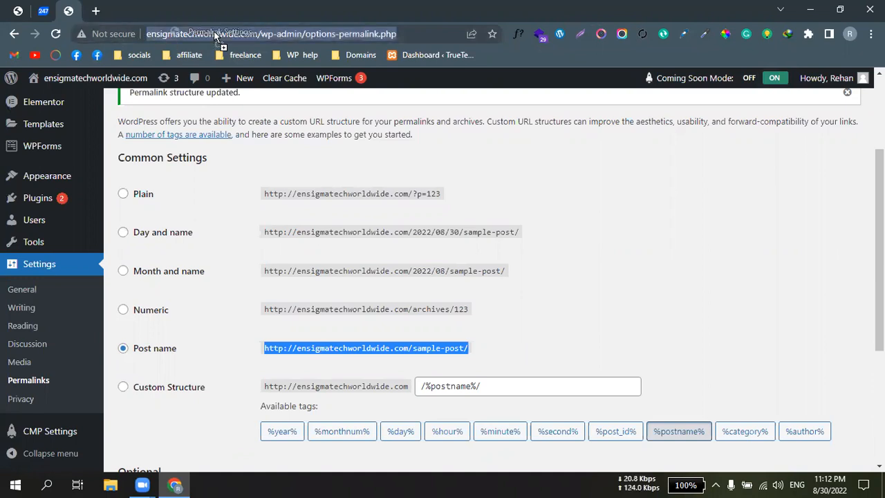
pyautogui.click(161, 33)
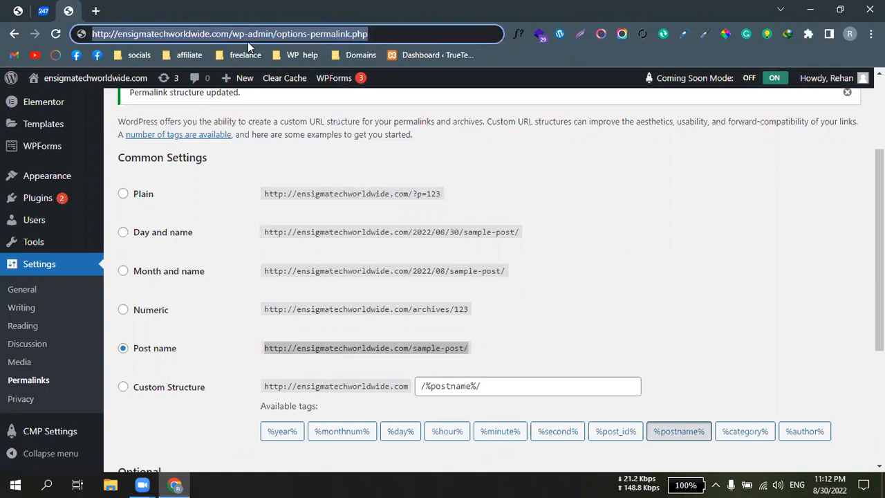
pyautogui.moveTo(879, 248); pyautogui.dragTo(879, 285)
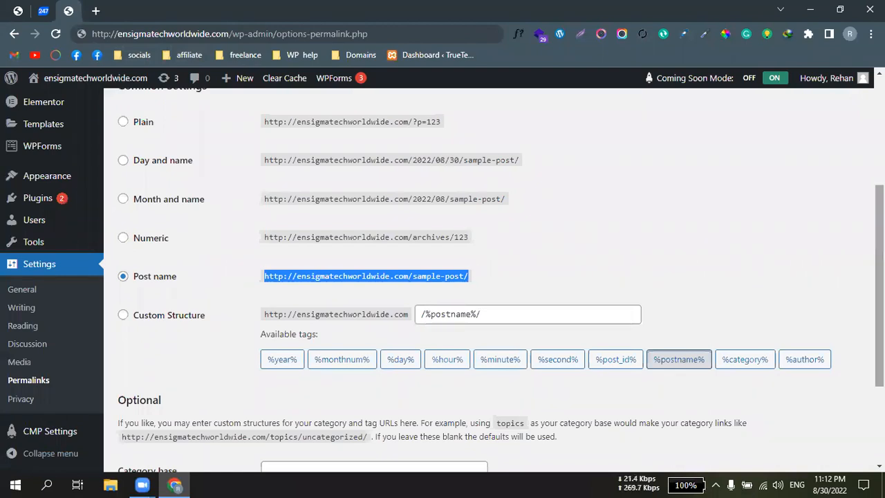
pyautogui.scroll(3, 484, 276)
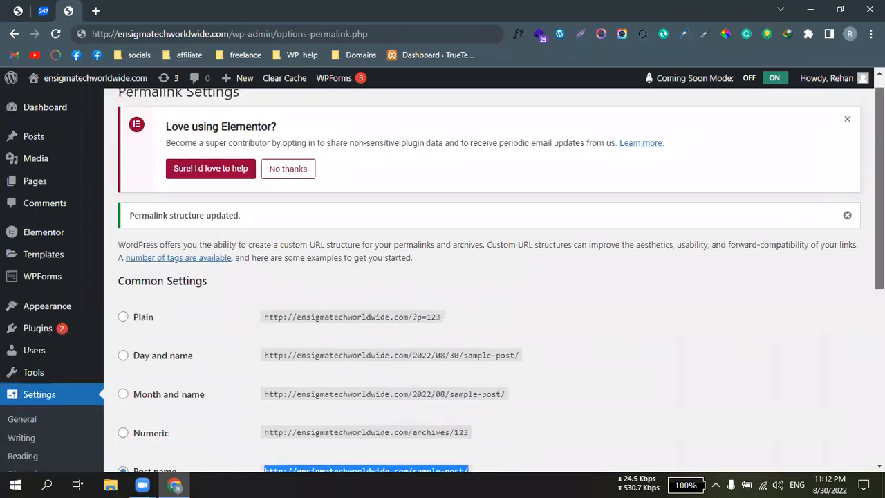
# Open the Themes page in a new browser tab and look through the active Astra theme's details
pyautogui.moveTo(31, 138)
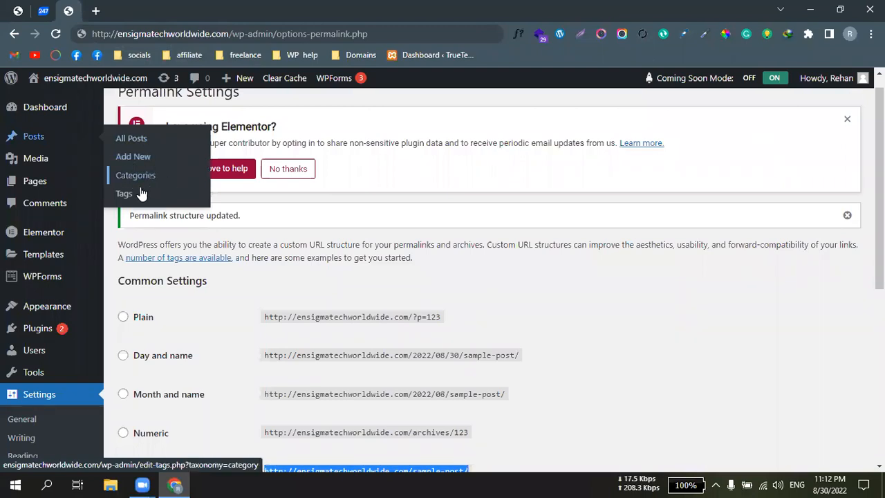
pyautogui.moveTo(63, 192)
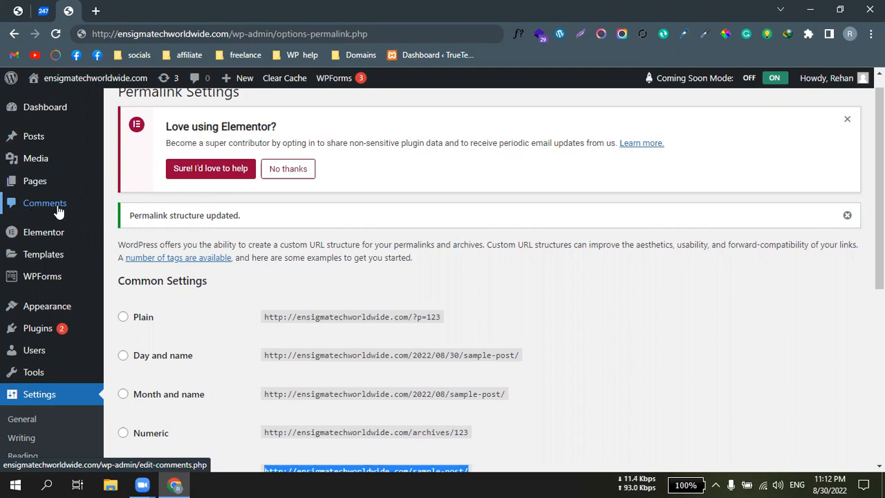
pyautogui.moveTo(62, 237)
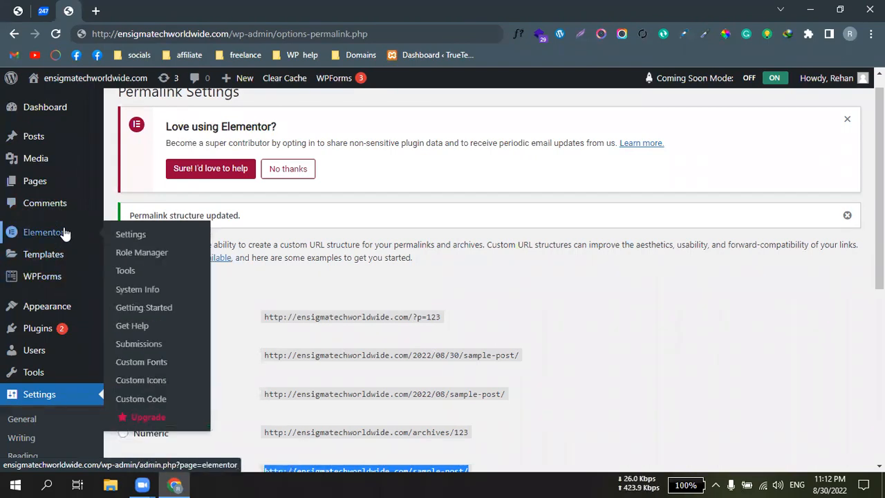
pyautogui.moveTo(50, 310)
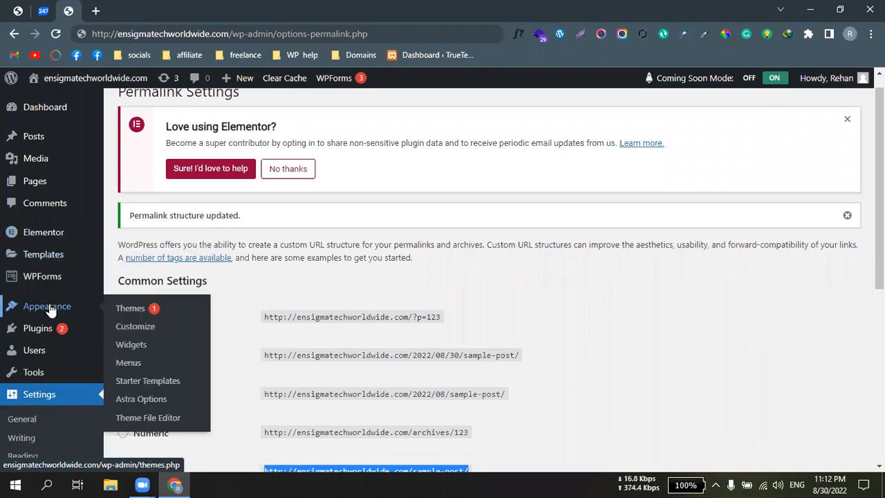
pyautogui.rightClick(129, 310)
pyautogui.click(151, 319)
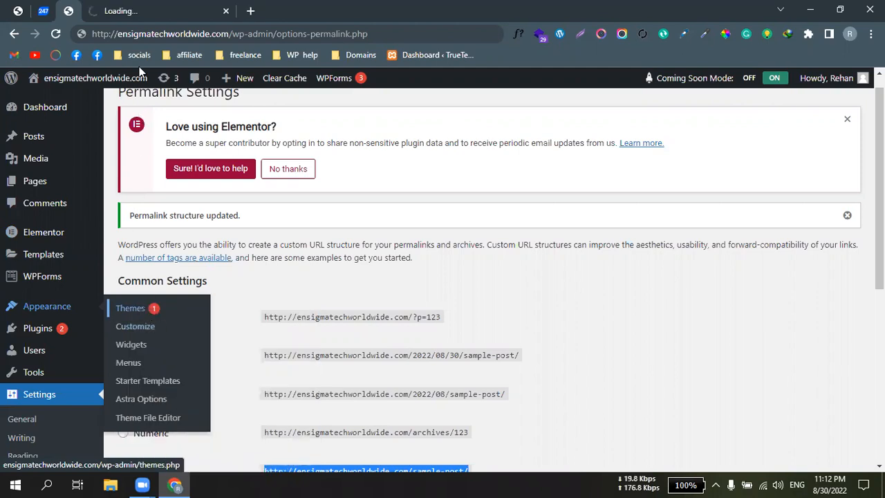
pyautogui.scroll(-15, 272, 170)
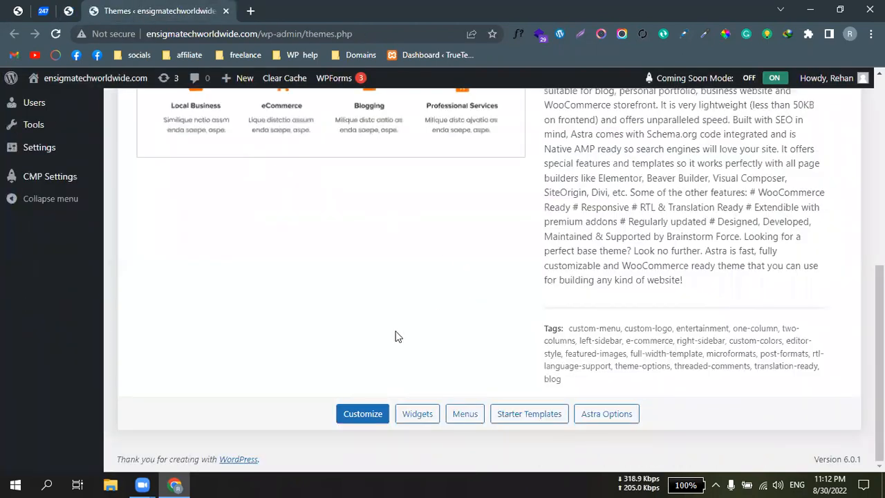
pyautogui.scroll(15, 880, 359)
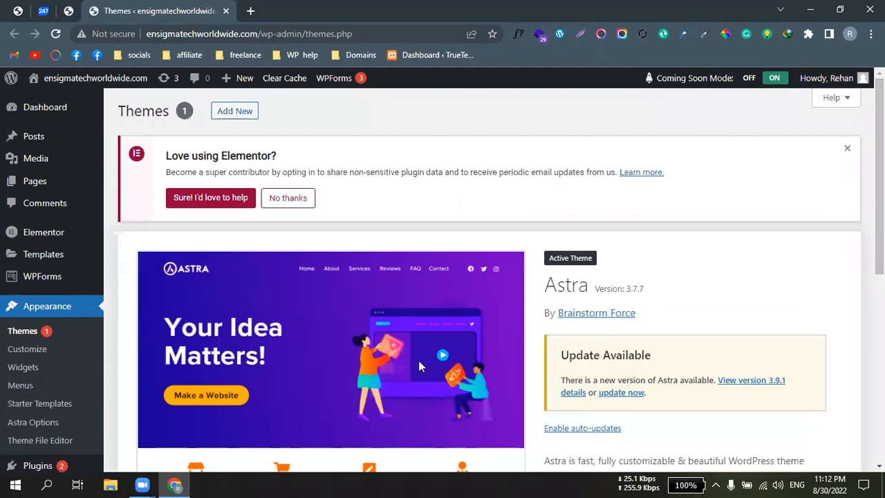
# Open the page for adding themes and browse the Popular, Latest and Favorites listings
pyautogui.click(240, 116)
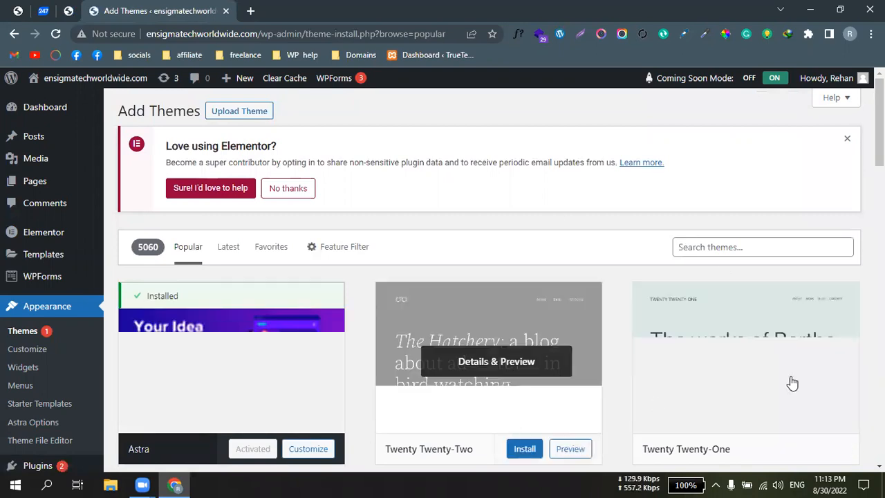
pyautogui.scroll(-3, 488, 345)
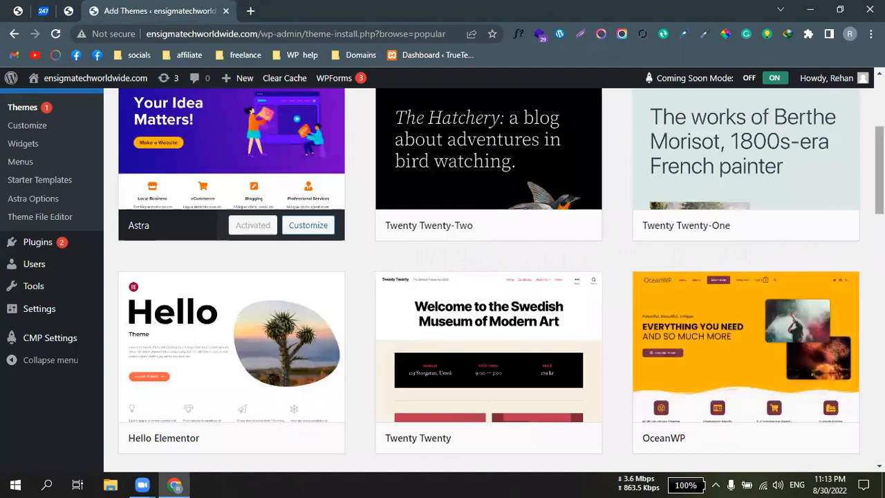
pyautogui.scroll(3, 850, 207)
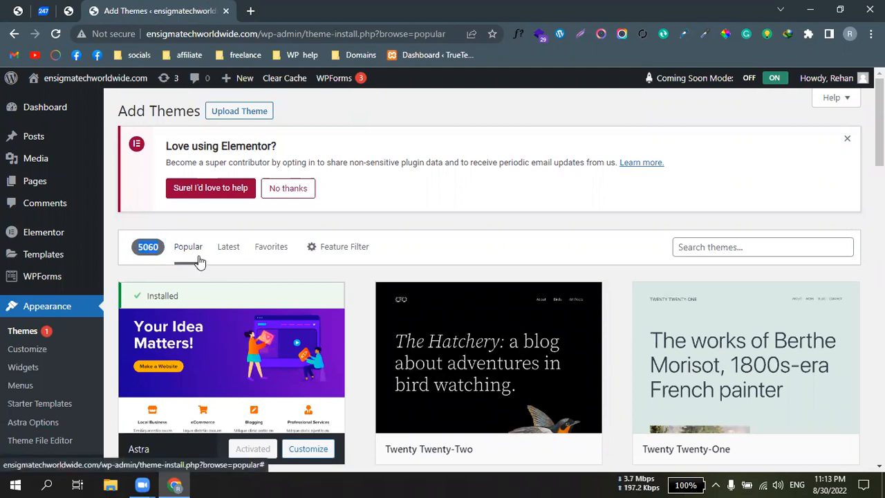
pyautogui.click(228, 253)
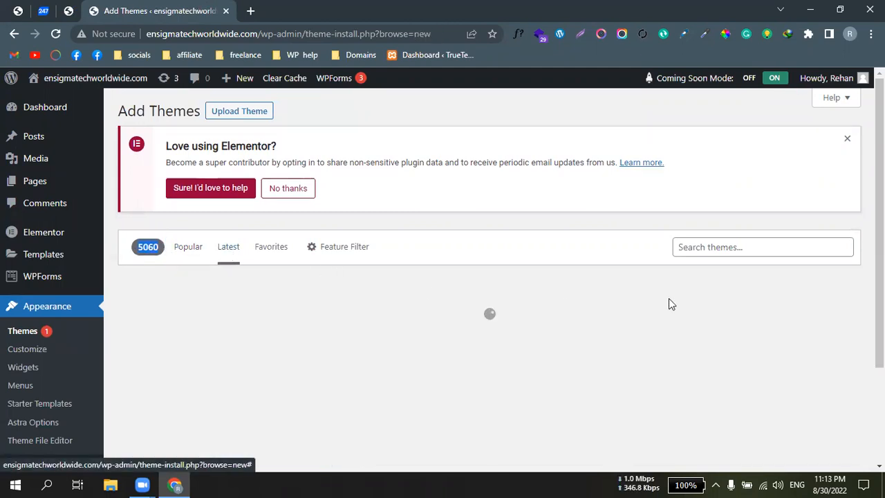
pyautogui.scroll(-3, 349, 249)
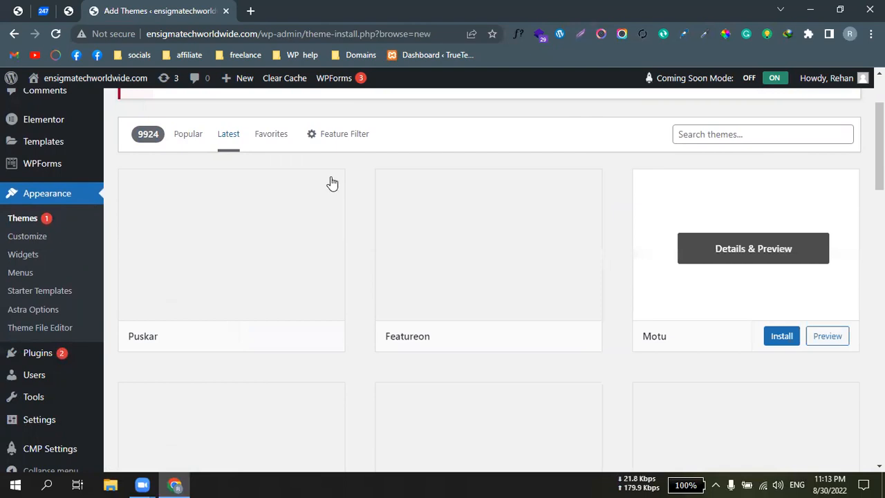
pyautogui.click(271, 134)
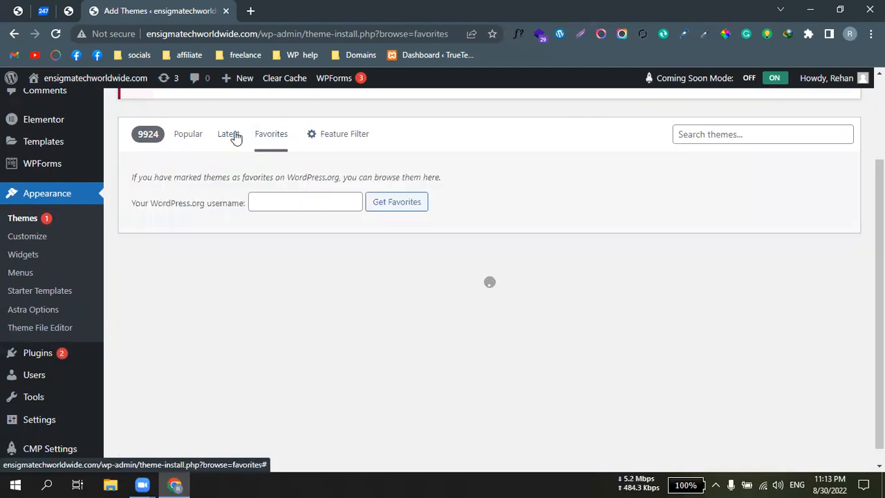
# Filter the available themes by the Blog subject and look through the matching themes
pyautogui.click(340, 145)
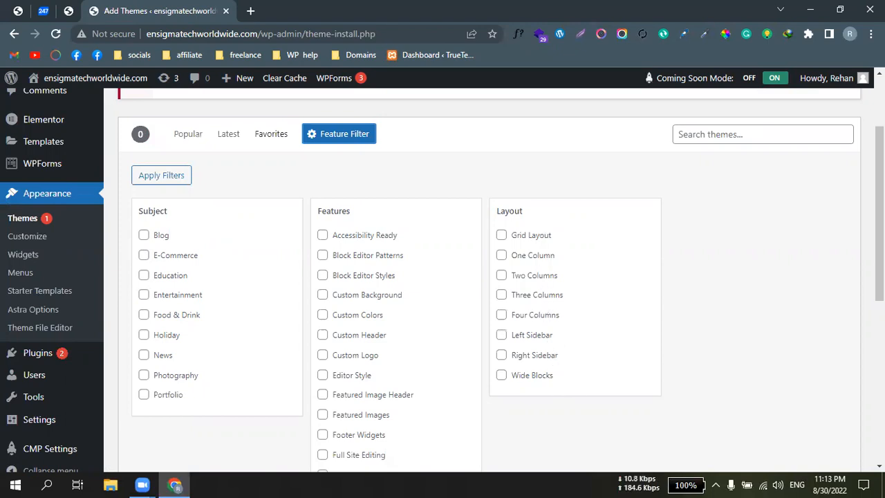
pyautogui.scroll(-2, 494, 277)
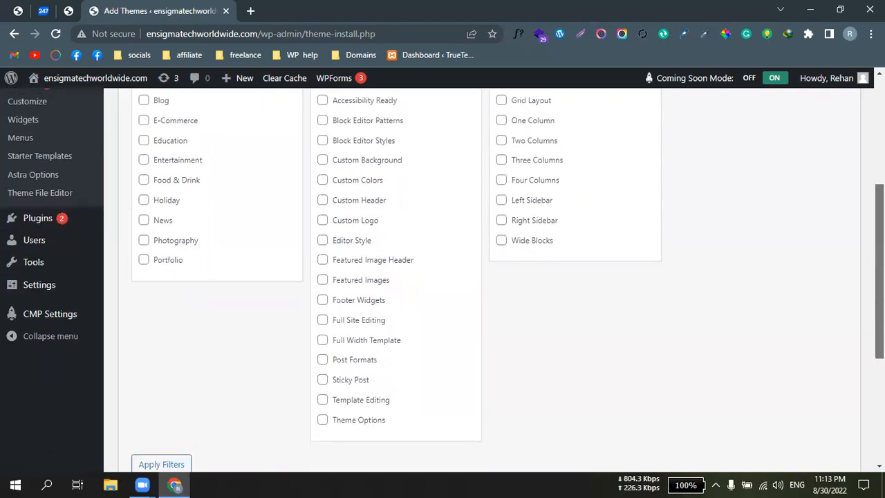
pyautogui.scroll(1, 495, 276)
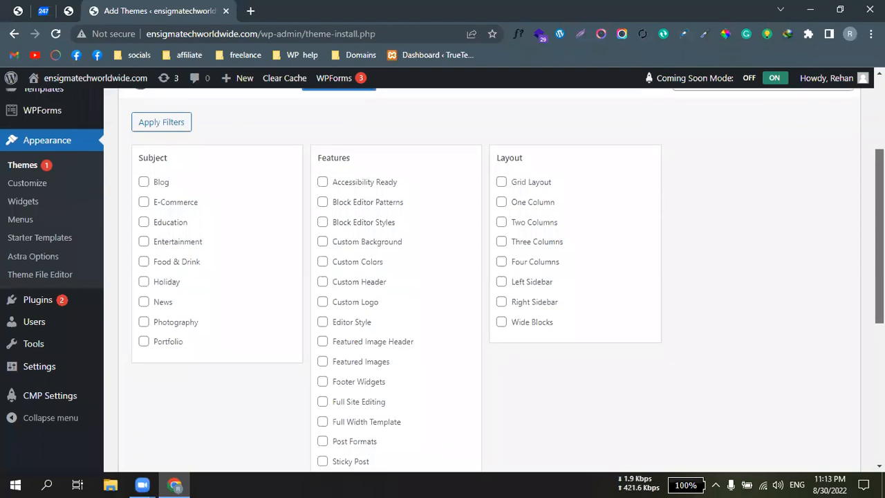
pyautogui.click(145, 184)
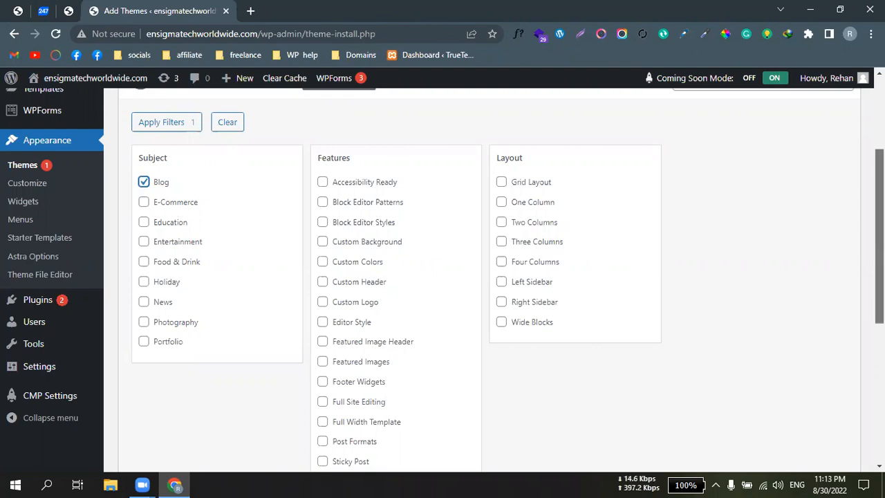
pyautogui.scroll(2, 879, 235)
pyautogui.scroll(-6, 170, 329)
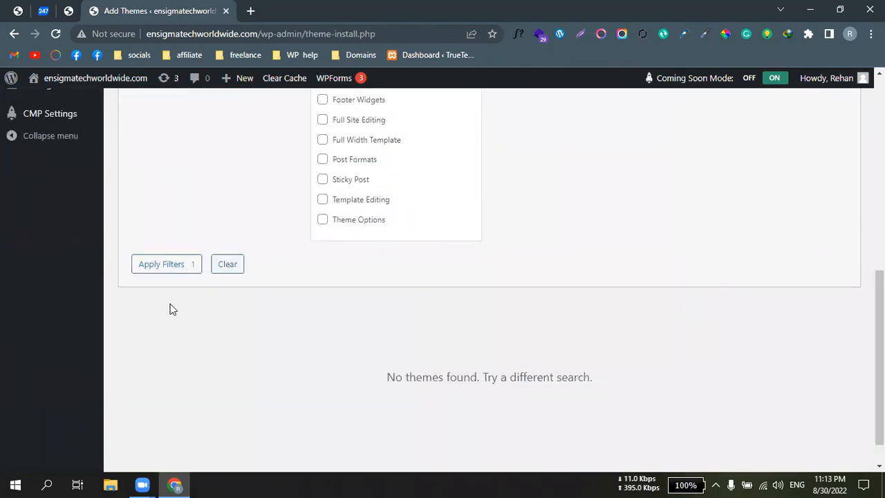
pyautogui.click(171, 268)
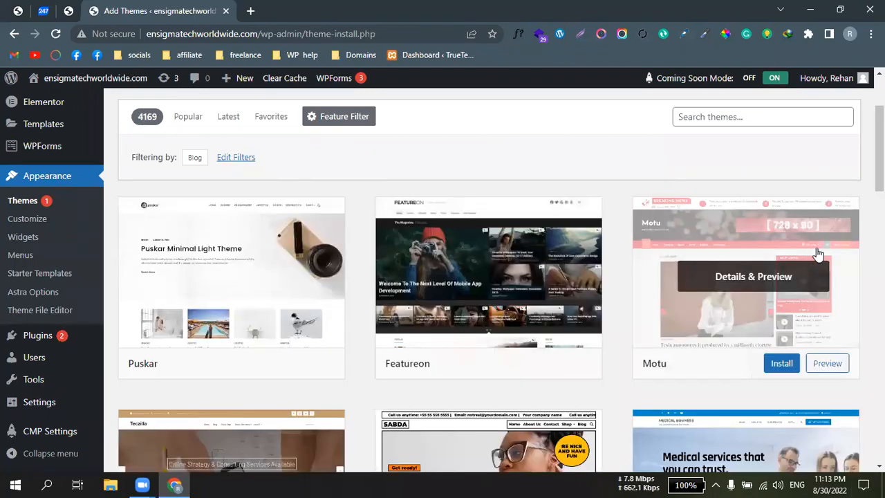
pyautogui.scroll(-4, 488, 311)
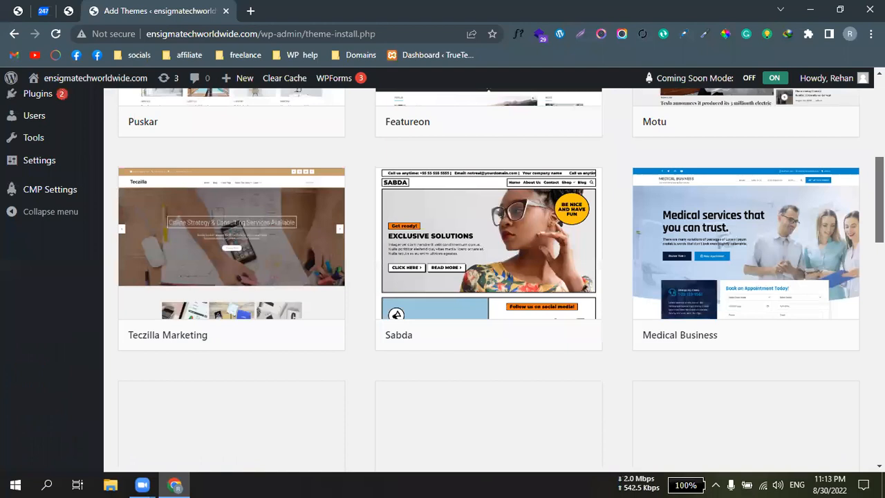
pyautogui.scroll(5, 351, 250)
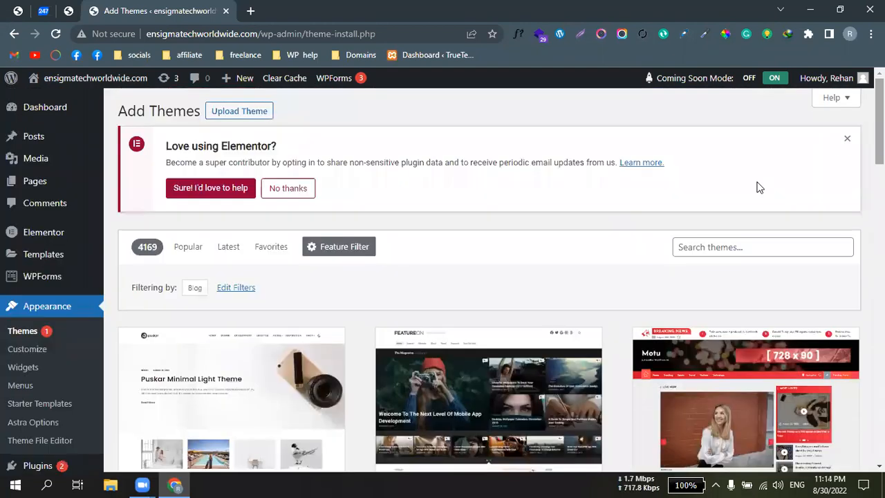
# Clear the Blog filter and filter the available themes by the E-Commerce subject instead
pyautogui.click(326, 249)
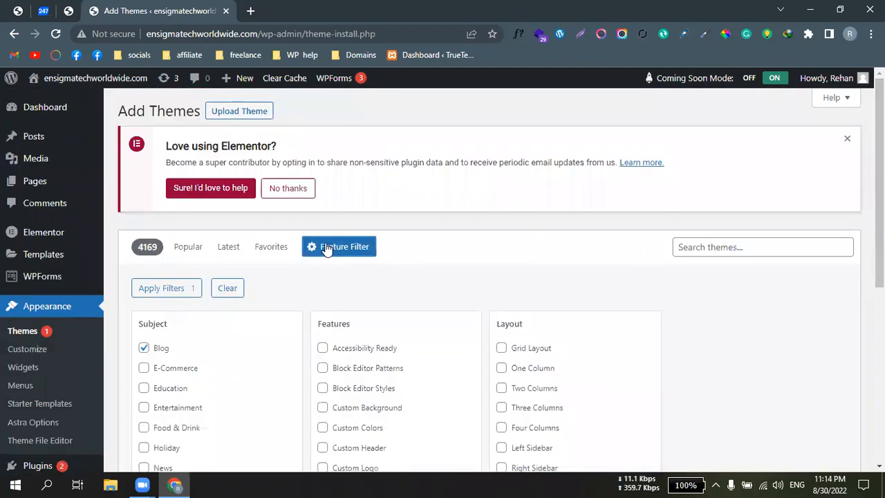
pyautogui.click(228, 290)
pyautogui.click(164, 368)
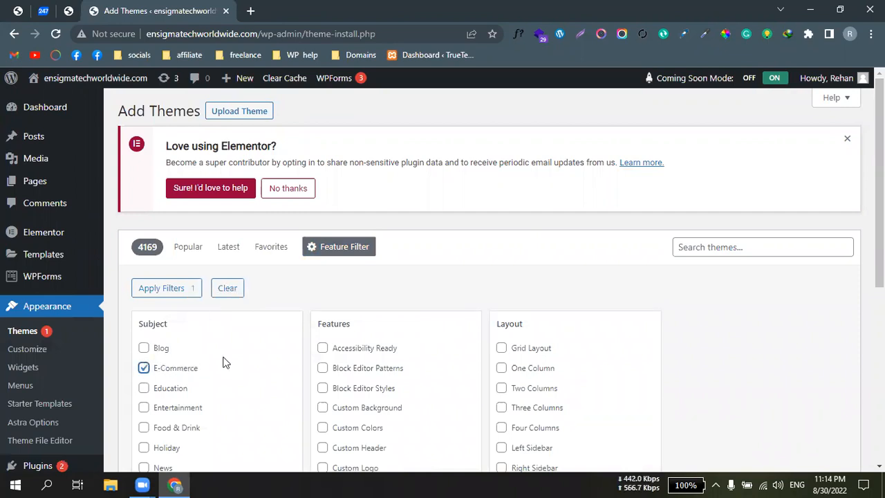
pyautogui.scroll(-5, 310, 287)
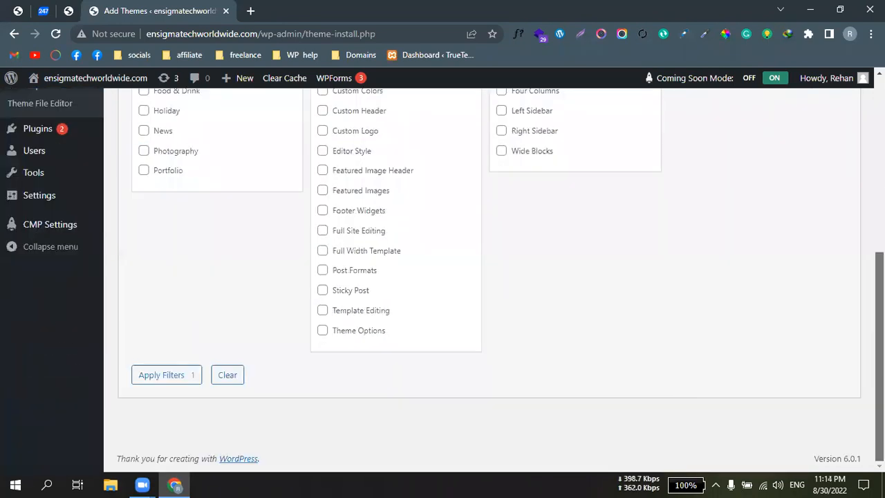
pyautogui.click(172, 375)
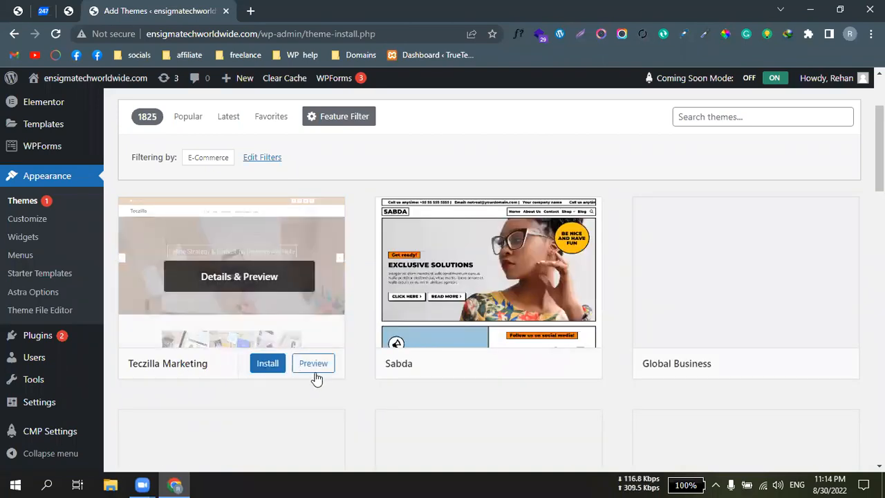
# Open the preview of the Teczilla Marketing theme and close it again
pyautogui.rightClick(311, 363)
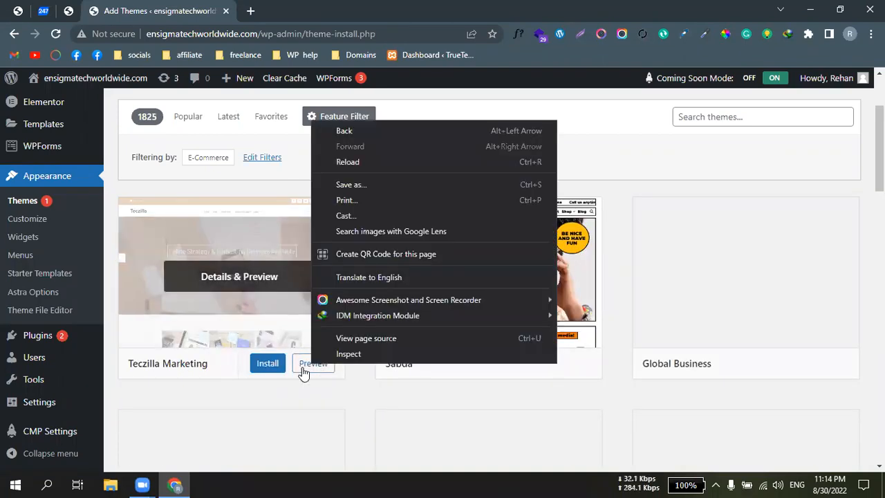
pyautogui.click(302, 367)
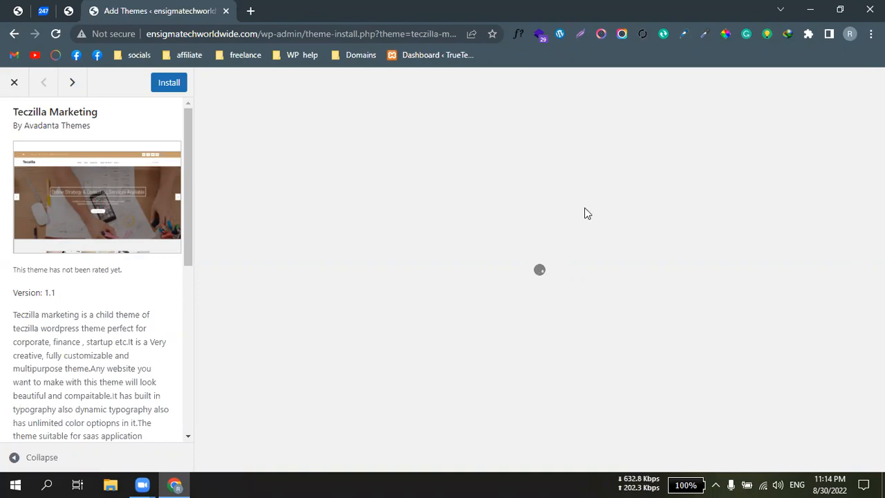
pyautogui.click(14, 89)
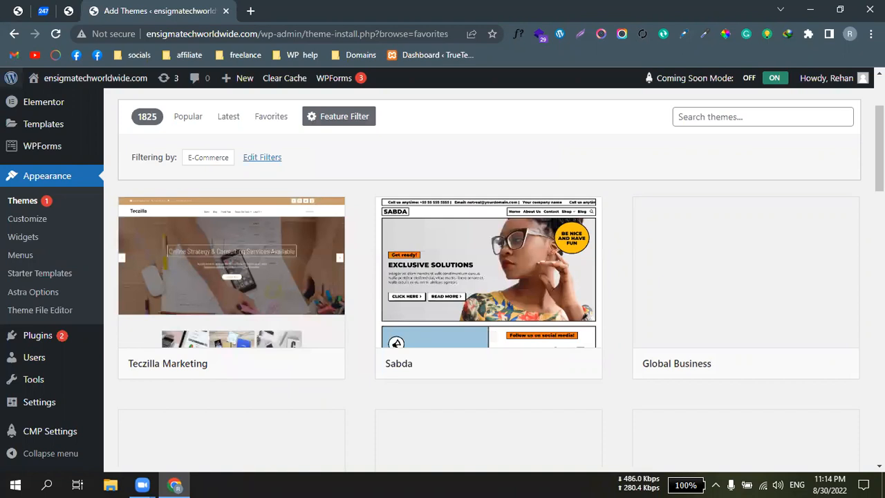
# Search the theme directory for "astra" and look through the matching themes
pyautogui.scroll(1, 784, 186)
pyautogui.click(729, 146)
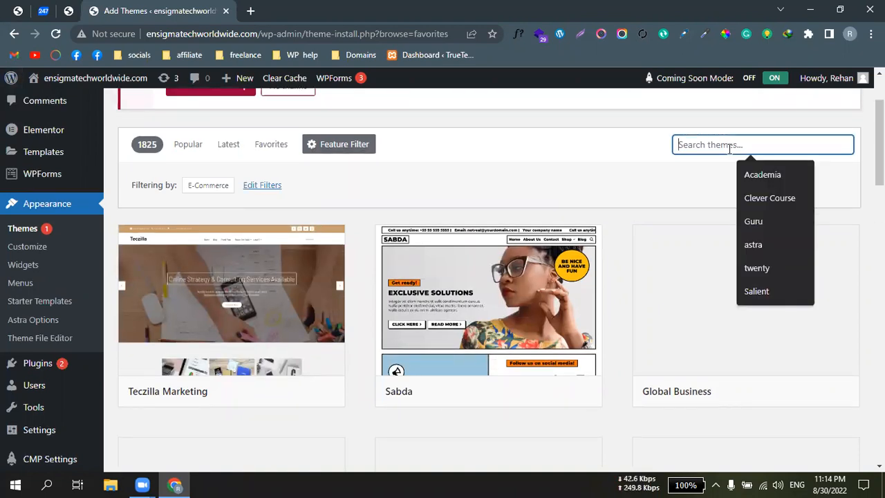
pyautogui.click(754, 244)
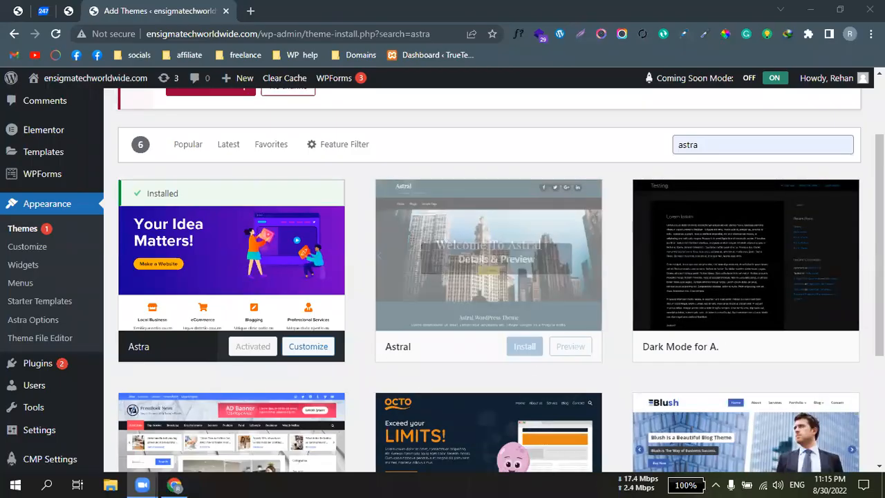
pyautogui.scroll(-3, 488, 290)
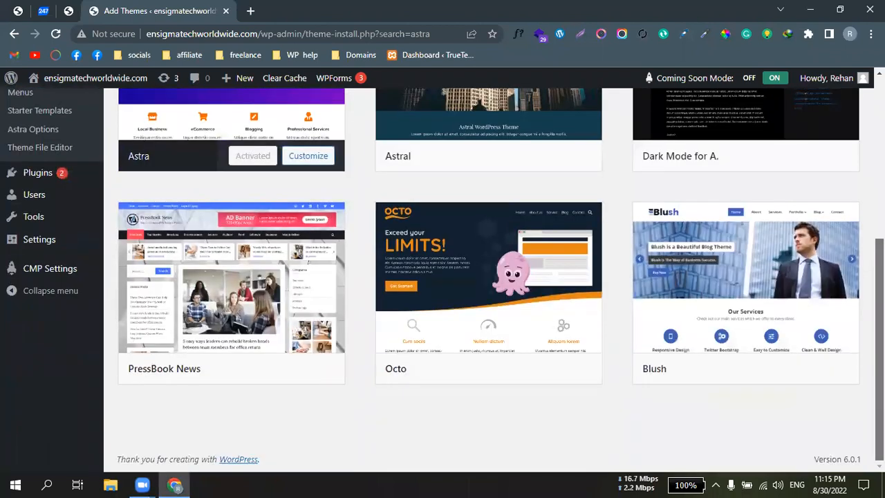
pyautogui.scroll(5, 705, 270)
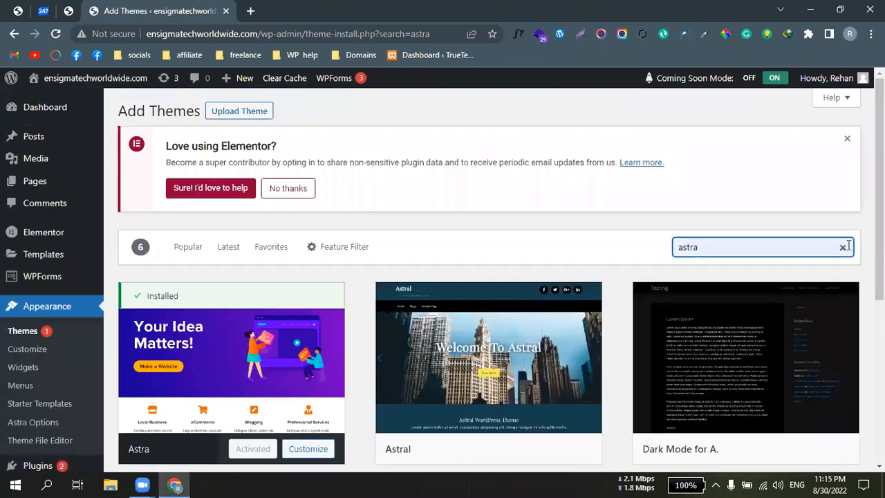
# Clear the theme search and search for "Guru" instead, viewing the matching themes
pyautogui.click(843, 249)
pyautogui.click(822, 249)
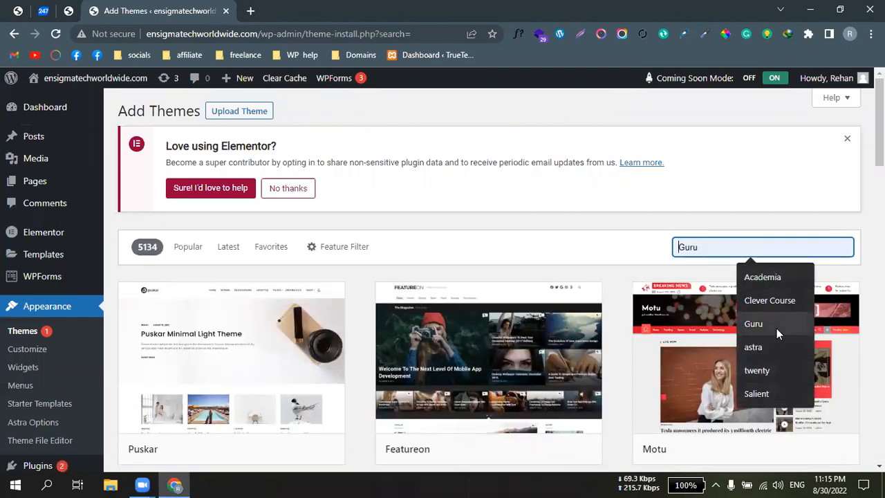
pyautogui.click(776, 324)
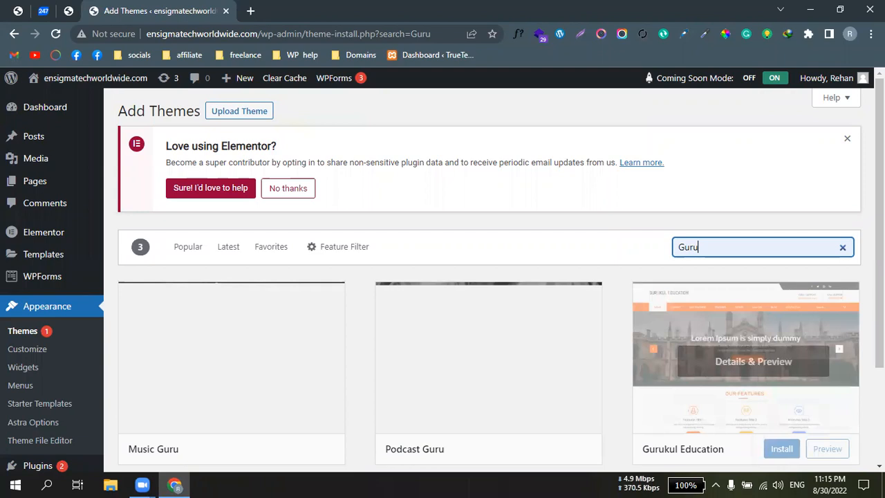
pyautogui.scroll(-1, 618, 297)
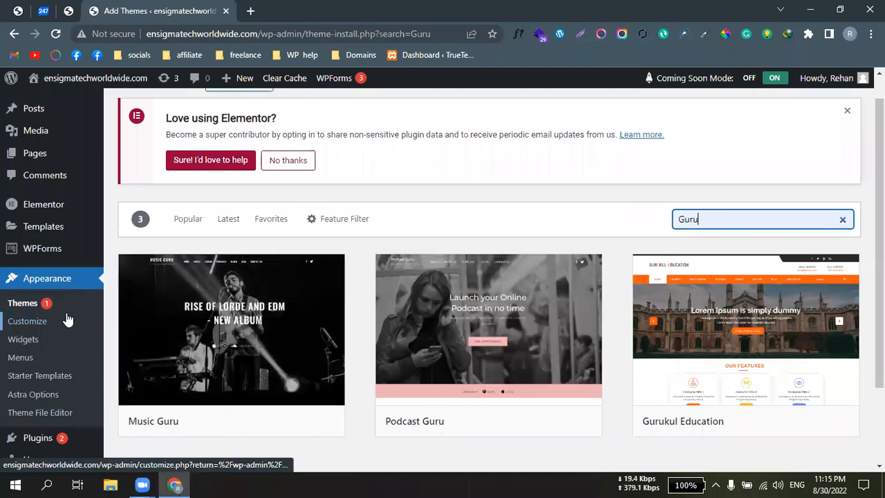
# Open the live site in a new browser tab, look over its whole home page, and return to the Add Themes tab
pyautogui.rightClick(95, 78)
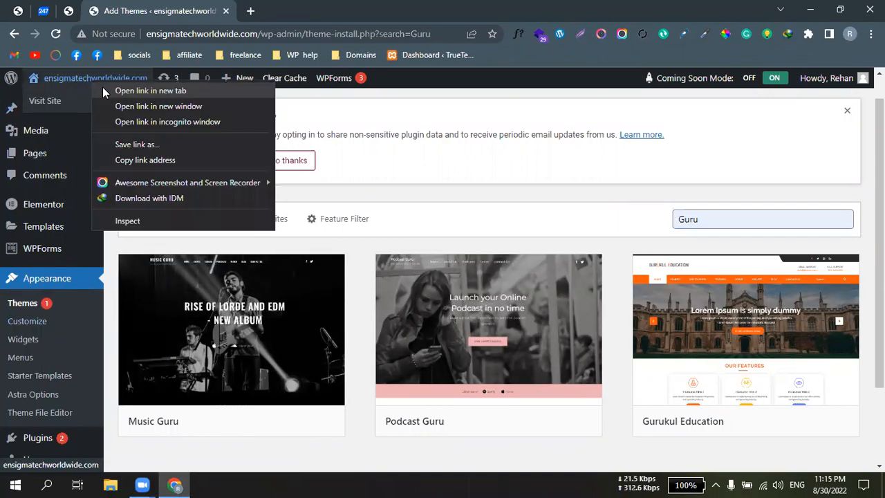
pyautogui.click(102, 87)
pyautogui.click(327, 12)
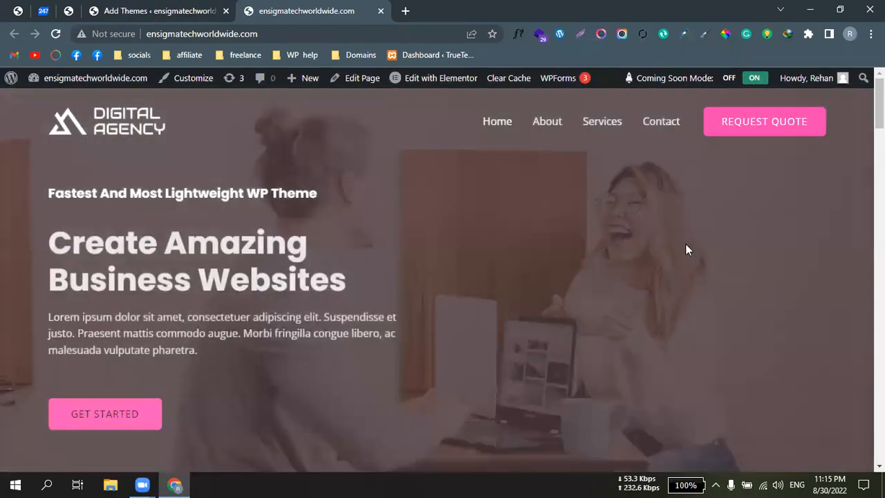
pyautogui.scroll(-10, 442, 276)
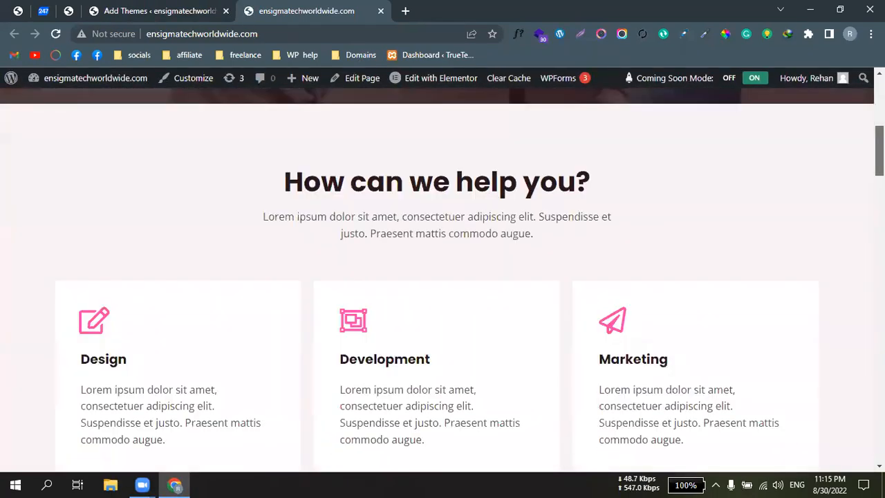
pyautogui.scroll(-15, 443, 277)
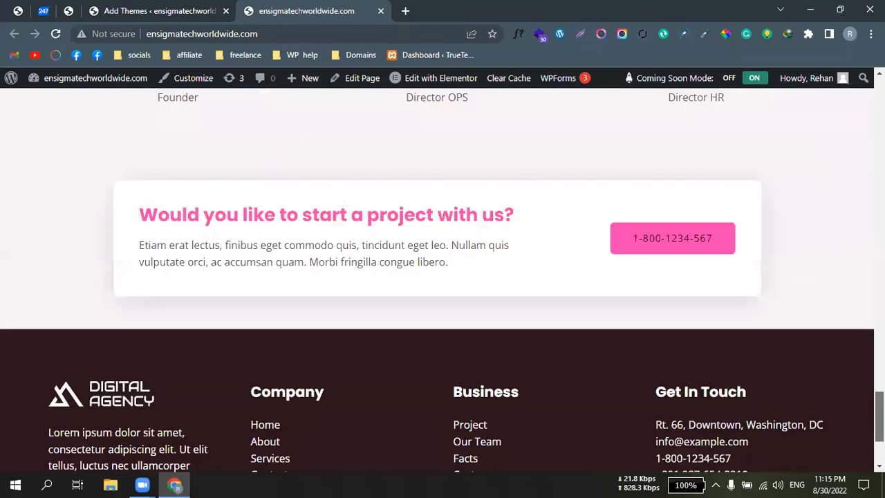
pyautogui.scroll(20, 461, 174)
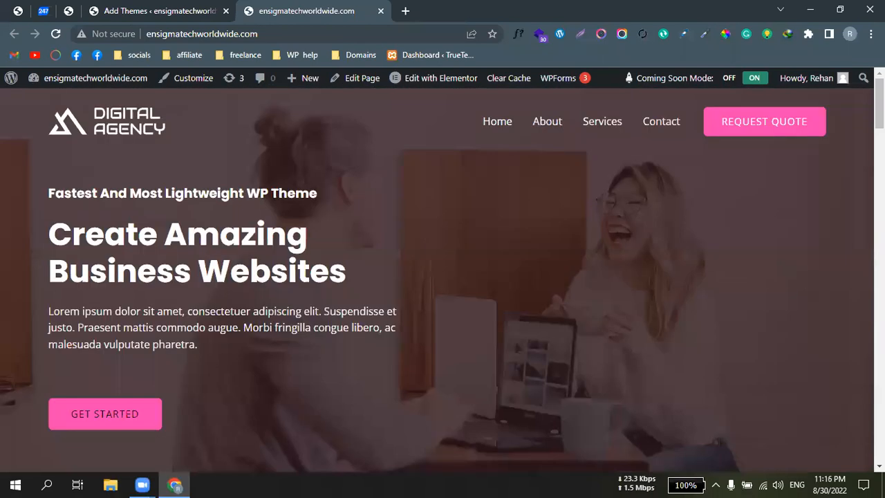
pyautogui.click(157, 9)
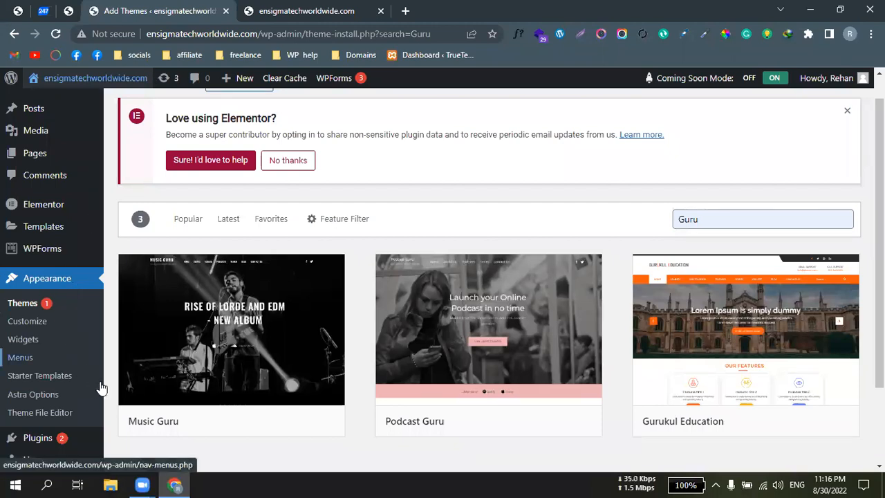
pyautogui.scroll(-2, 470, 381)
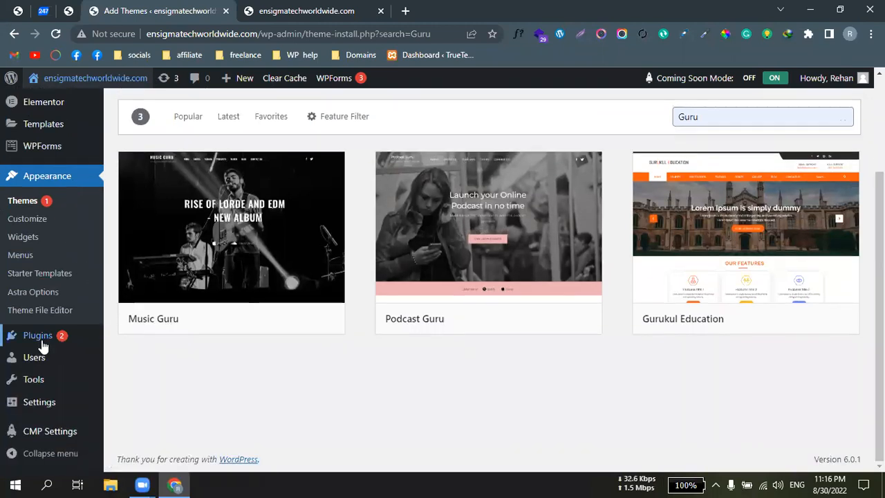
pyautogui.moveTo(43, 346)
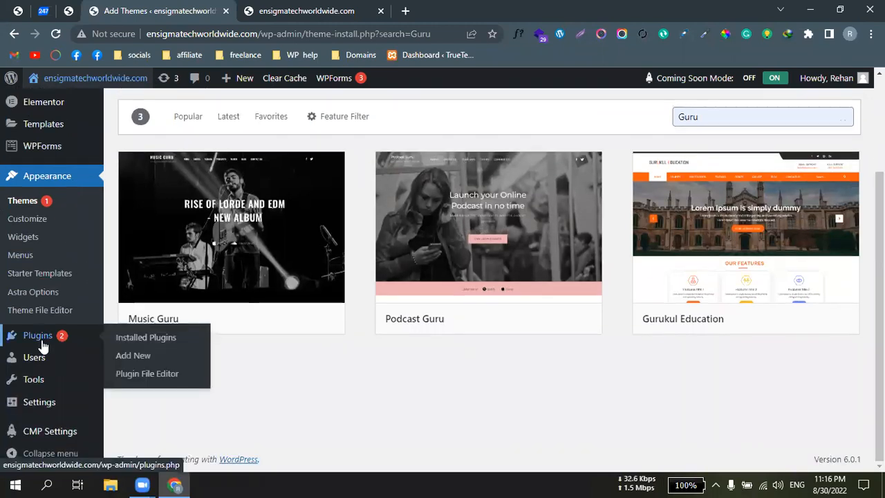
pyautogui.click(24, 221)
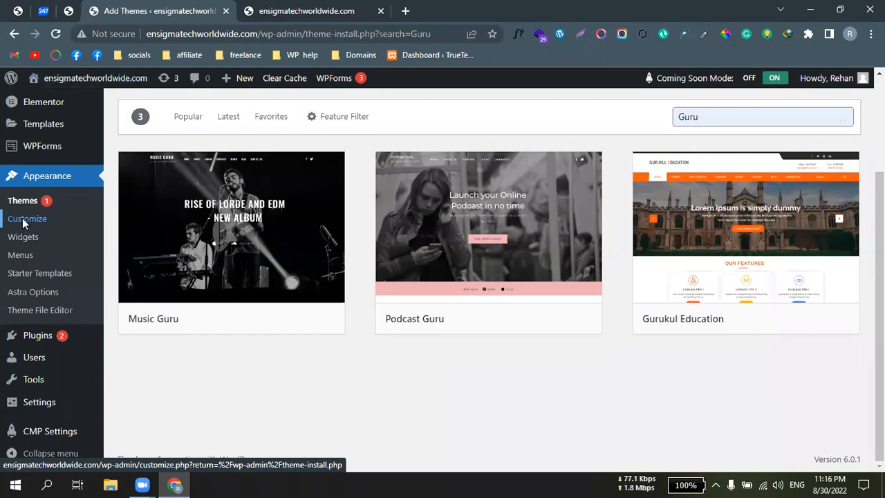
pyautogui.rightClick(23, 220)
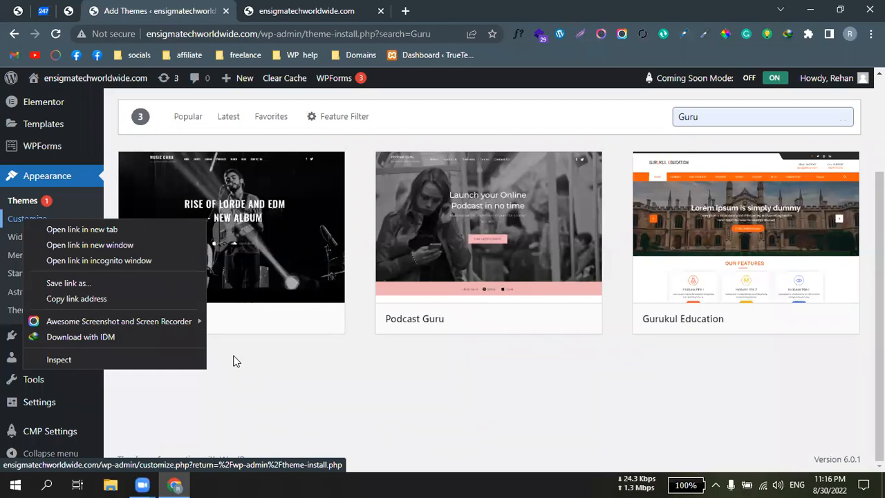
pyautogui.click(237, 394)
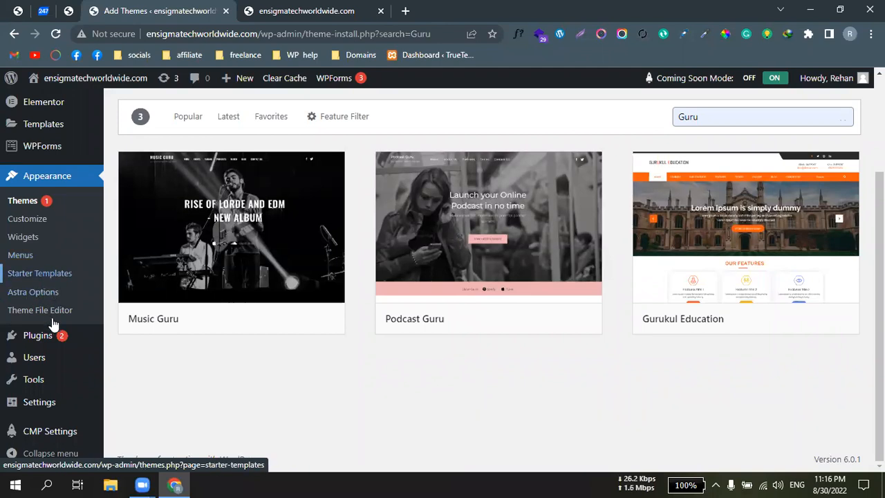
pyautogui.moveTo(29, 336)
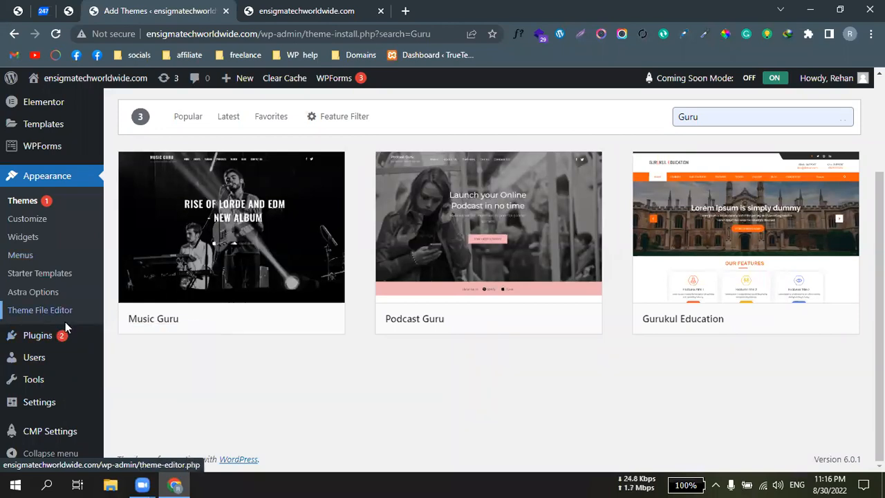
pyautogui.moveTo(121, 380)
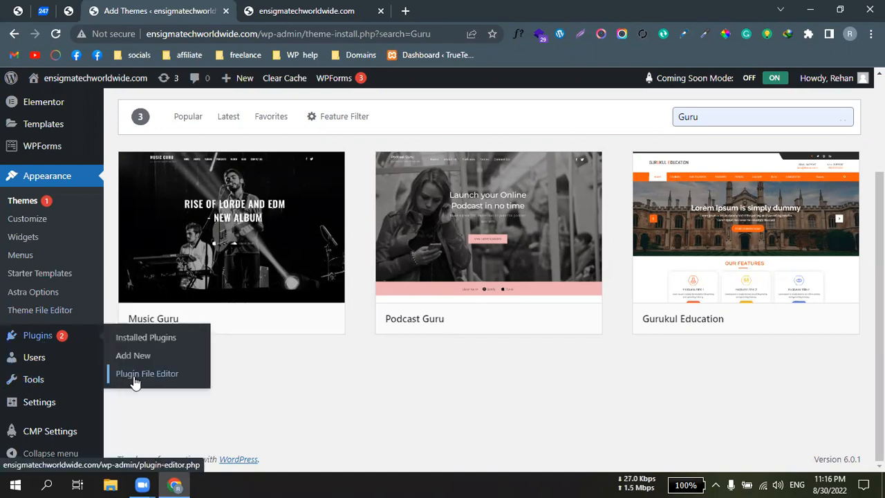
pyautogui.moveTo(64, 367)
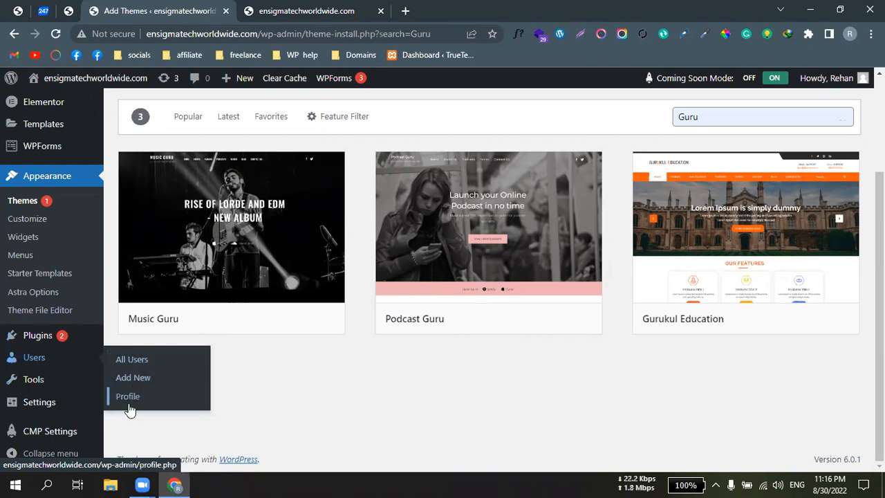
pyautogui.moveTo(81, 382)
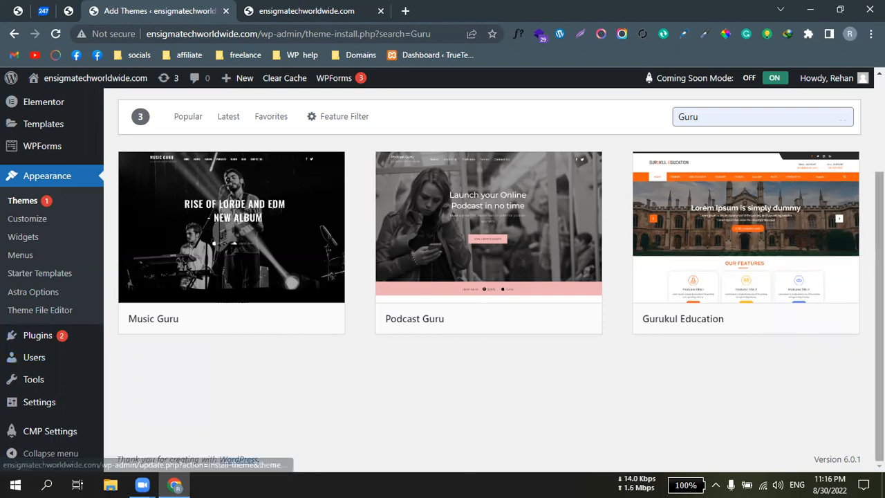
pyautogui.scroll(2, 484, 277)
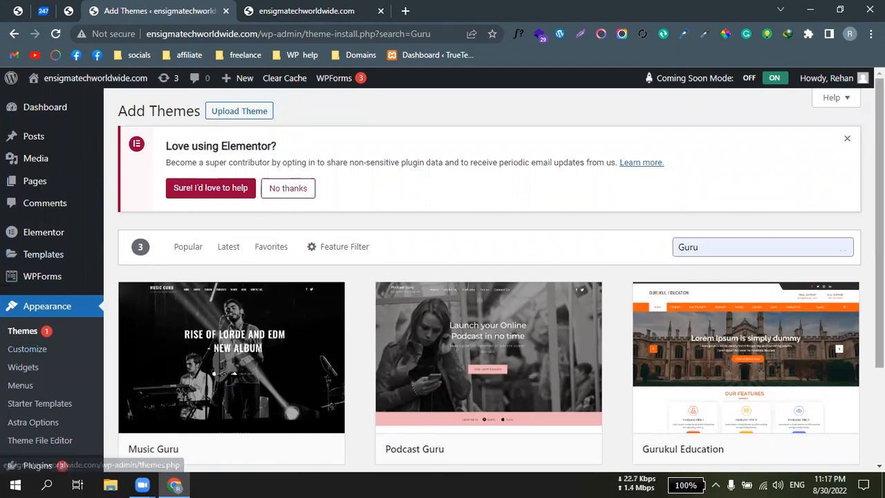
pyautogui.scroll(-2, 70, 332)
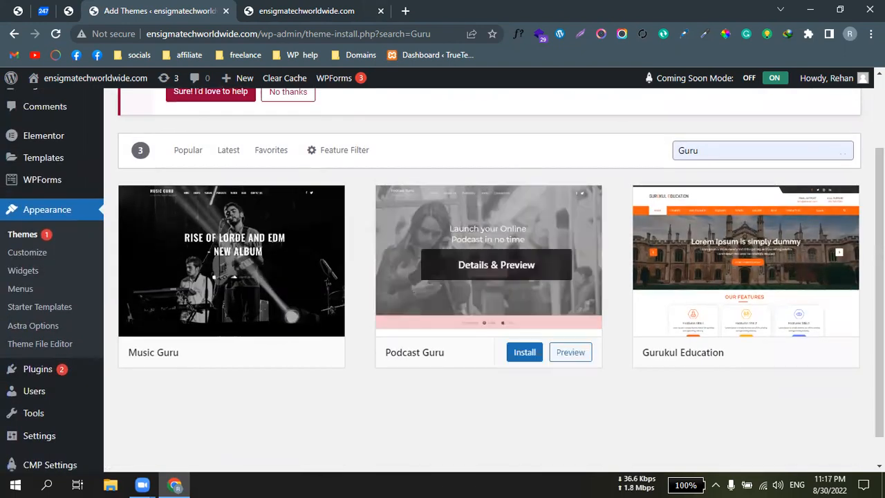
# Open the list of installed themes and look over the active Astra theme's details
pyautogui.scroll(2, 488, 277)
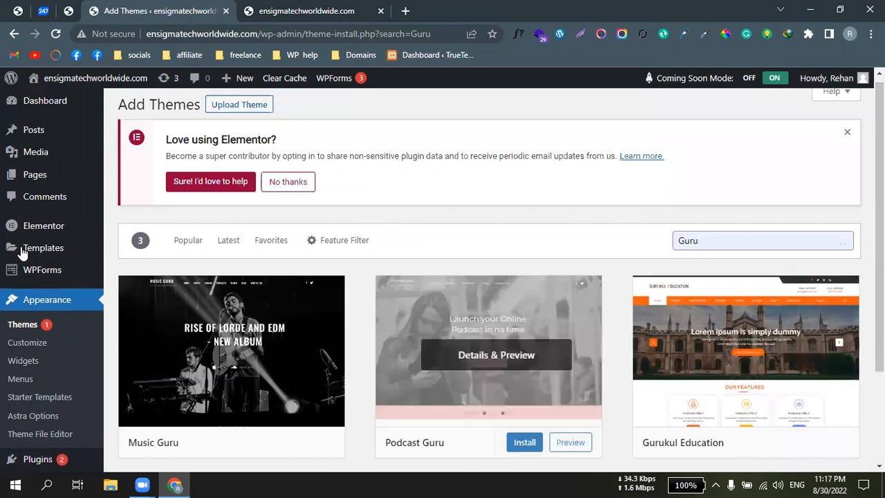
pyautogui.click(23, 329)
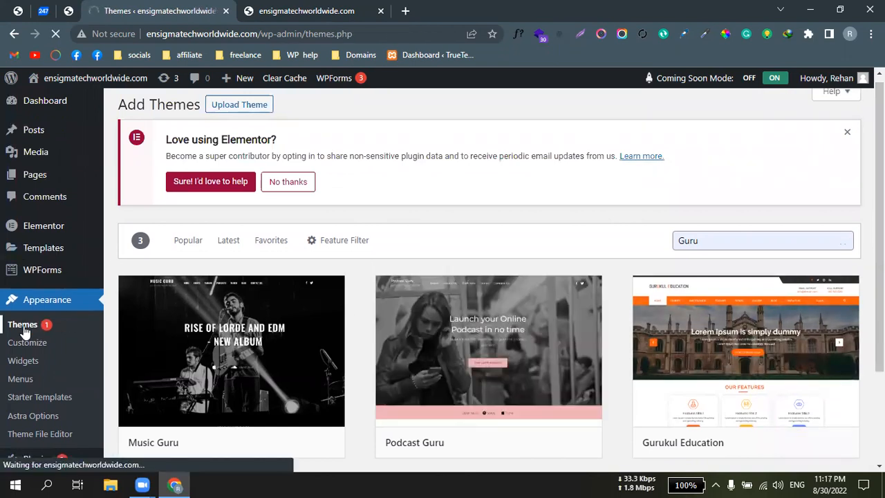
pyautogui.scroll(-6, 743, 277)
pyautogui.scroll(4, 743, 276)
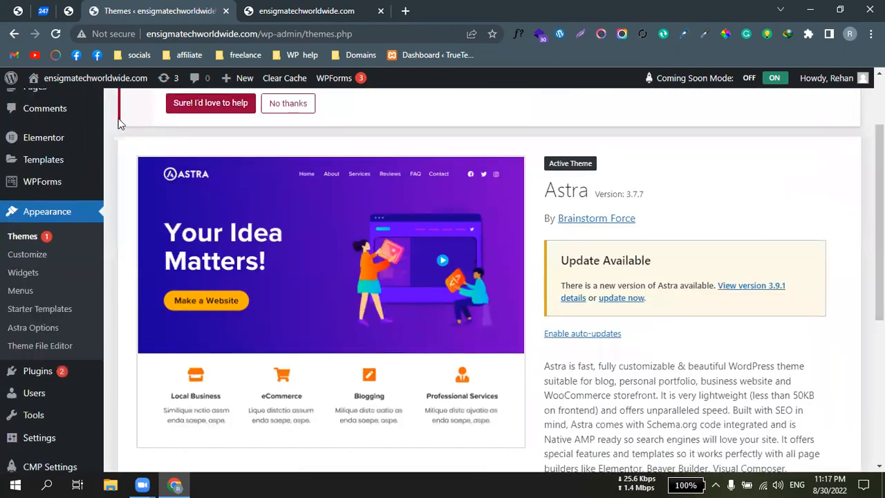
pyautogui.scroll(2, 169, 139)
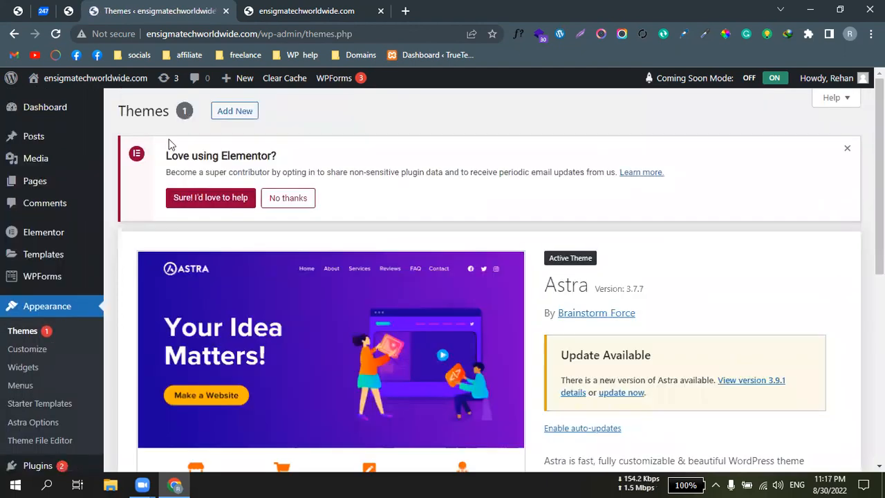
# Close the live site tab, then install and activate the Twenty Twenty-Two theme from the popular themes on the Add Themes page
pyautogui.click(243, 120)
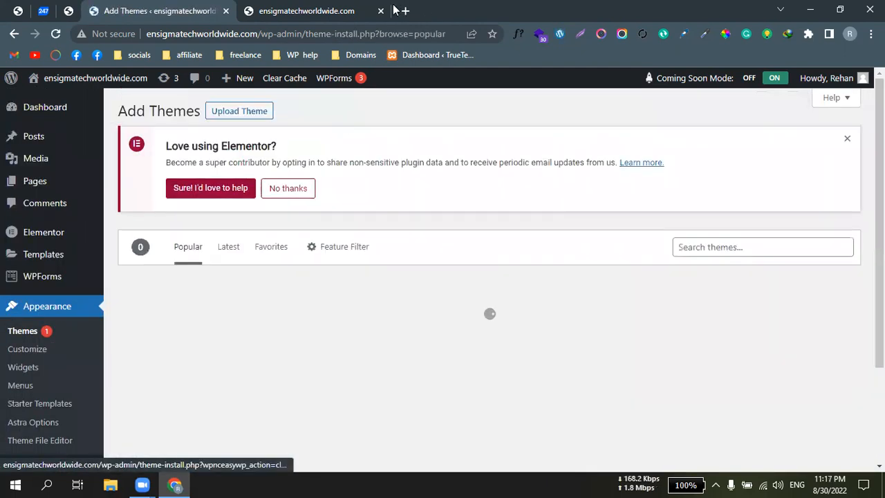
pyautogui.click(380, 10)
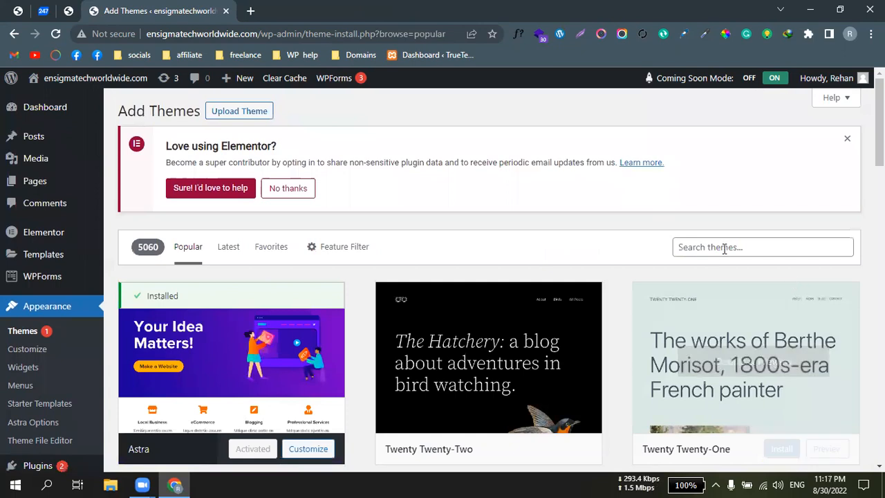
pyautogui.click(484, 375)
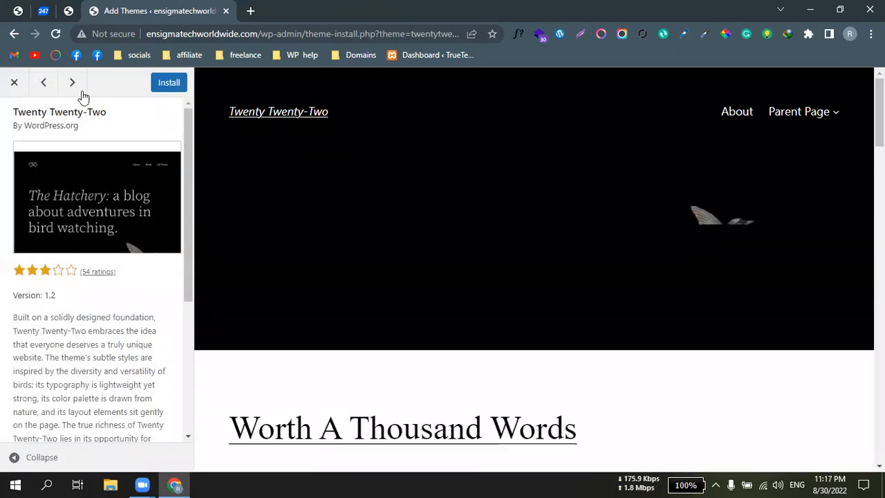
pyautogui.click(158, 88)
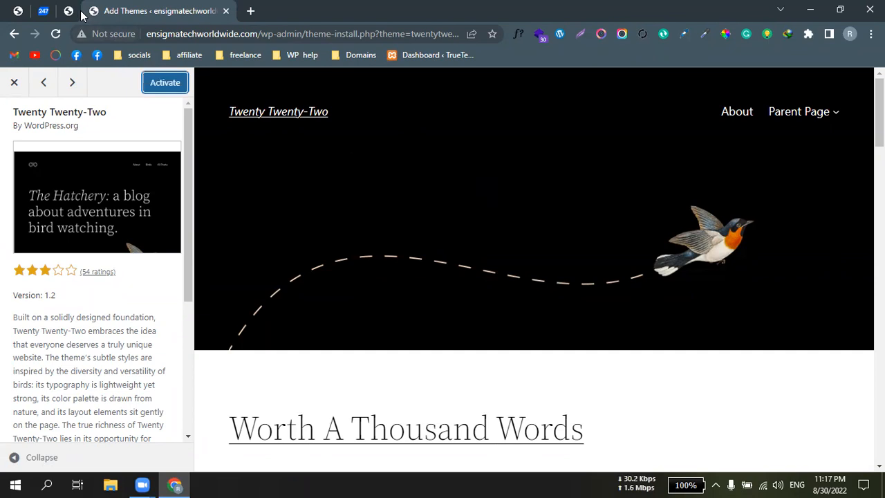
pyautogui.click(152, 97)
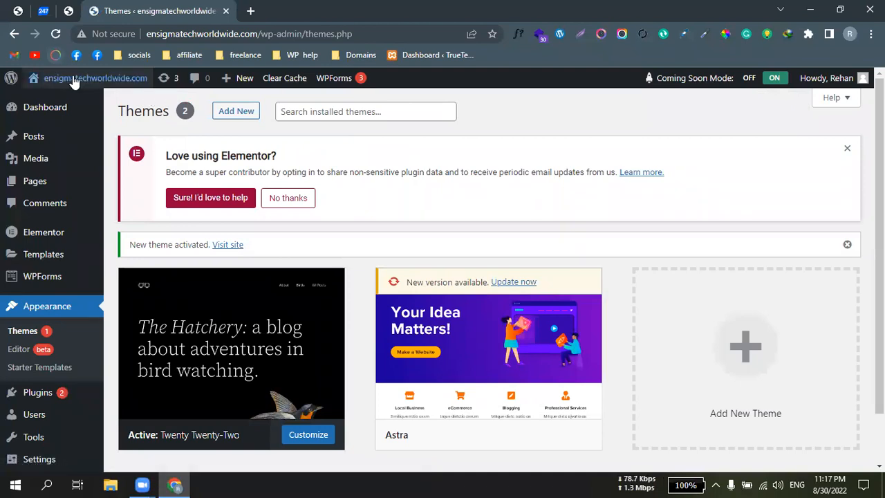
# Open the live site in a new browser tab and examine how its whole home page looks with the Twenty Twenty-Two theme
pyautogui.moveTo(73, 80)
pyautogui.rightClick(71, 107)
pyautogui.click(80, 109)
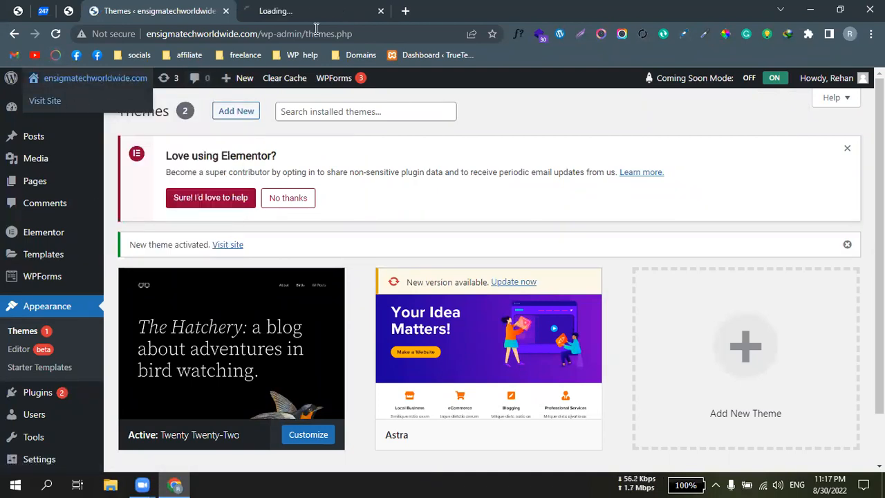
pyautogui.click(315, 19)
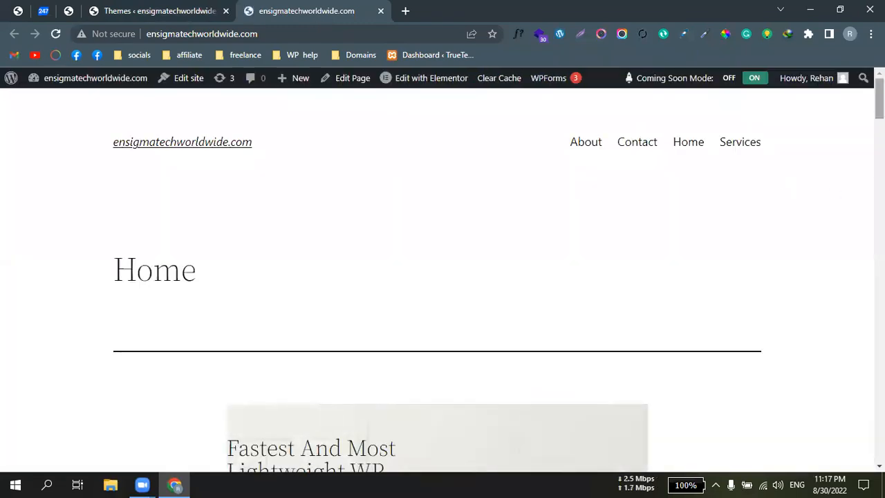
pyautogui.scroll(-5, 442, 276)
pyautogui.scroll(-20, 442, 276)
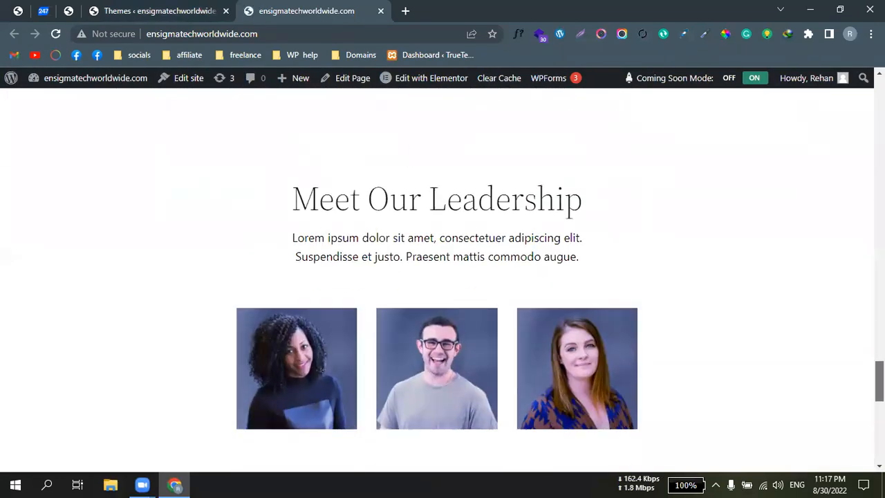
pyautogui.scroll(20, 523, 209)
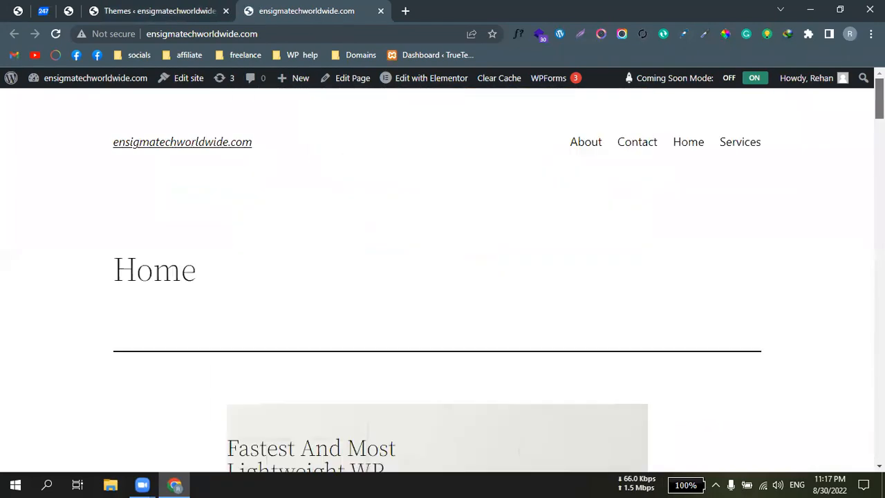
pyautogui.scroll(-10, 523, 210)
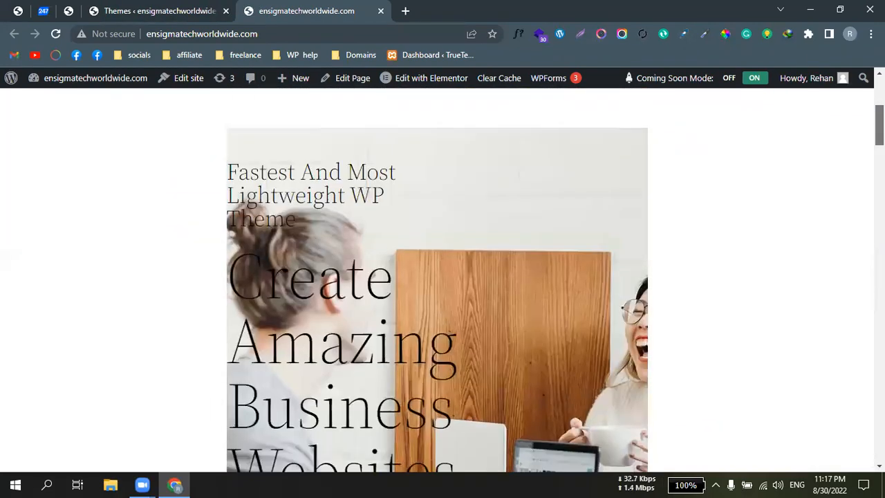
pyautogui.scroll(-10, 442, 276)
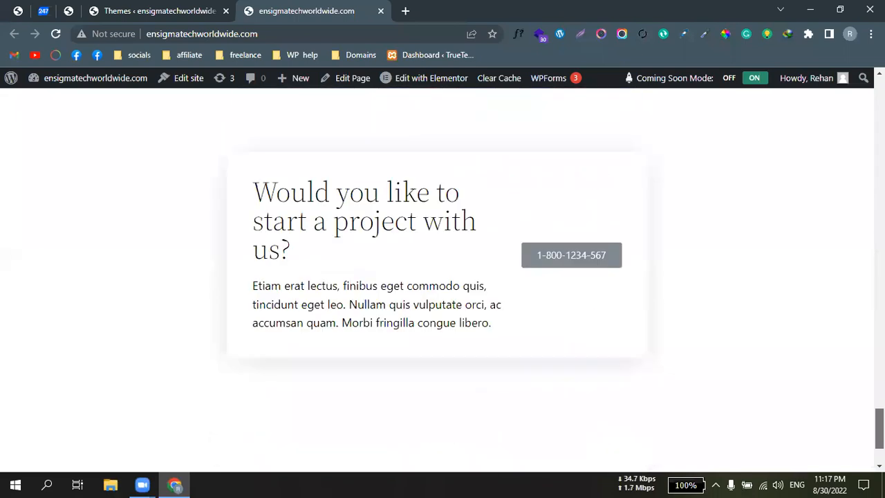
pyautogui.scroll(3, 442, 276)
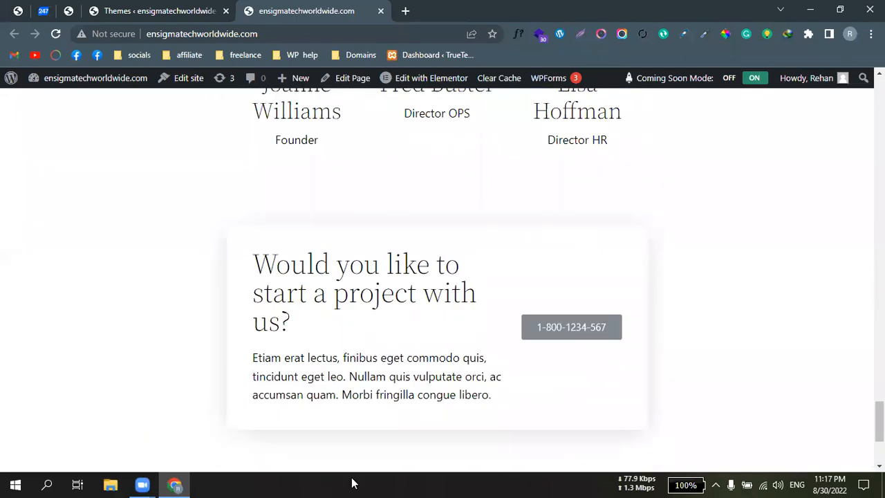
pyautogui.click(352, 483)
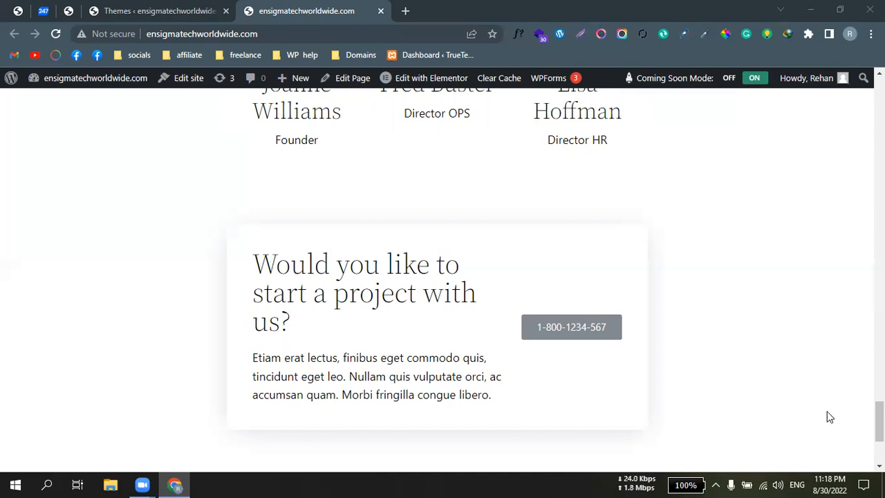
pyautogui.moveTo(879, 421); pyautogui.dragTo(879, 104)
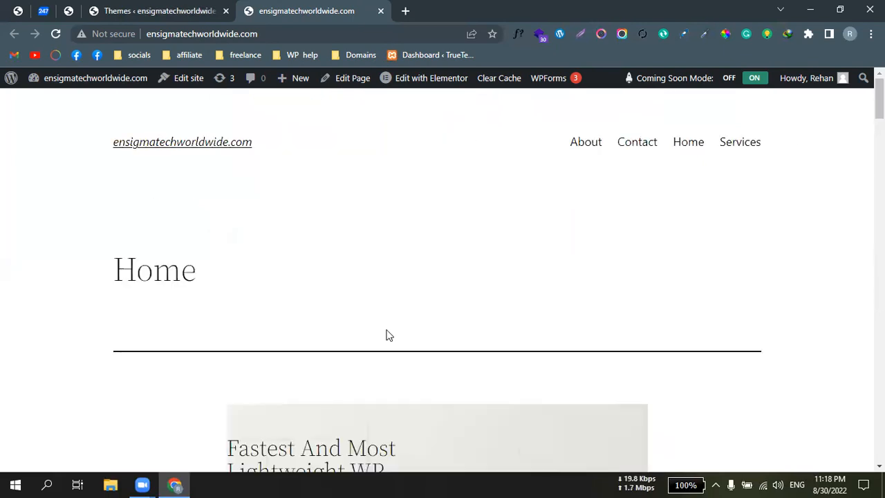
# Return to the dashboard tab and go through the installed plugins list to the Add Plugins page
pyautogui.click(157, 6)
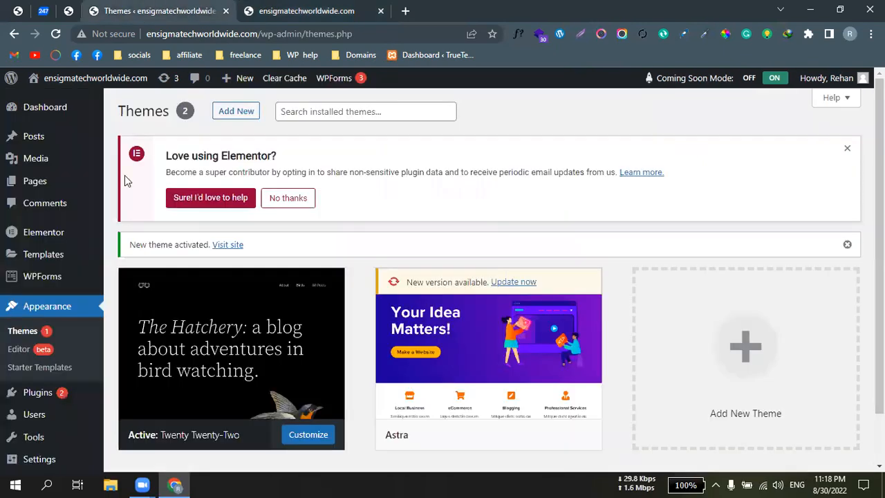
pyautogui.moveTo(72, 398)
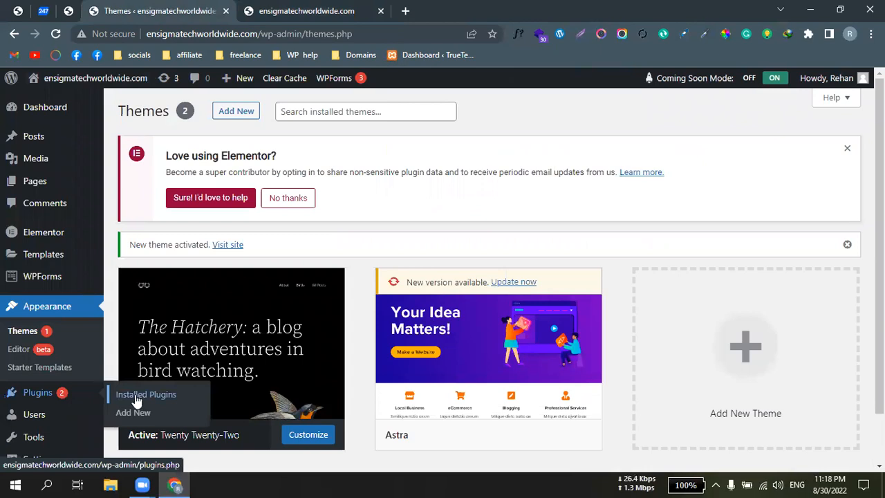
pyautogui.click(136, 401)
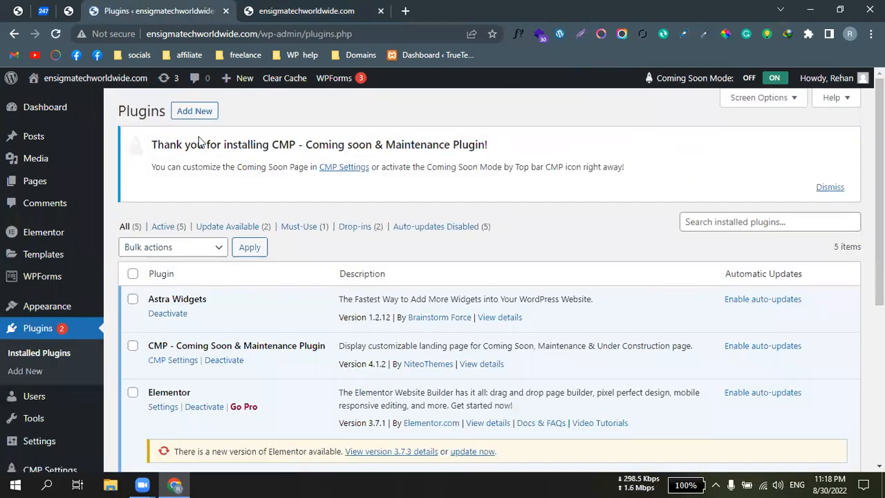
pyautogui.click(194, 112)
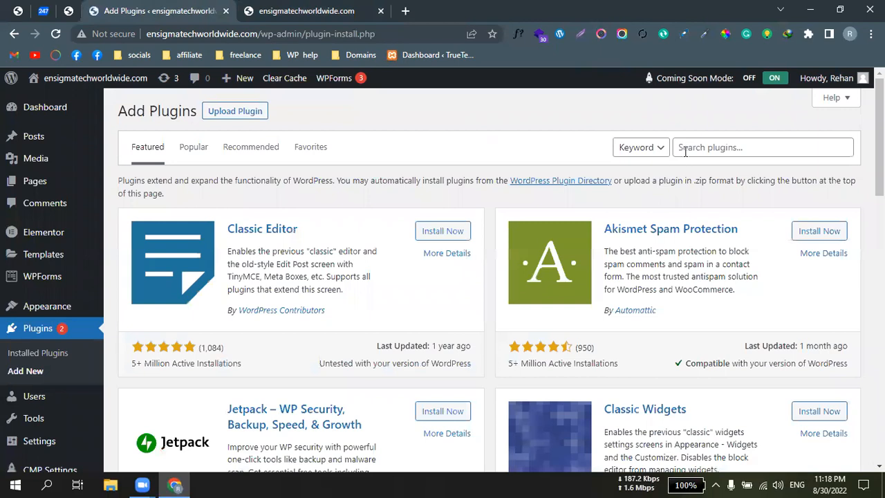
# Search the plugin directory for "astra" and highlight the title of the Starter Templates plugin
pyautogui.click(685, 151)
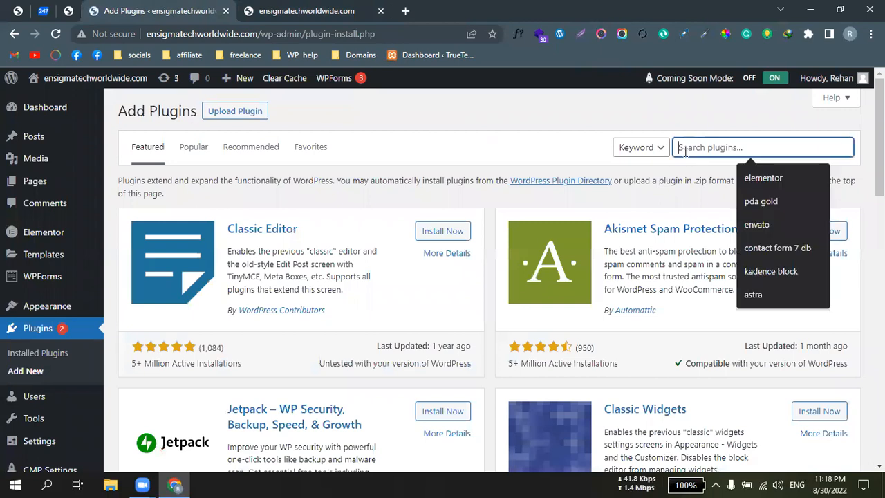
pyautogui.click(753, 295)
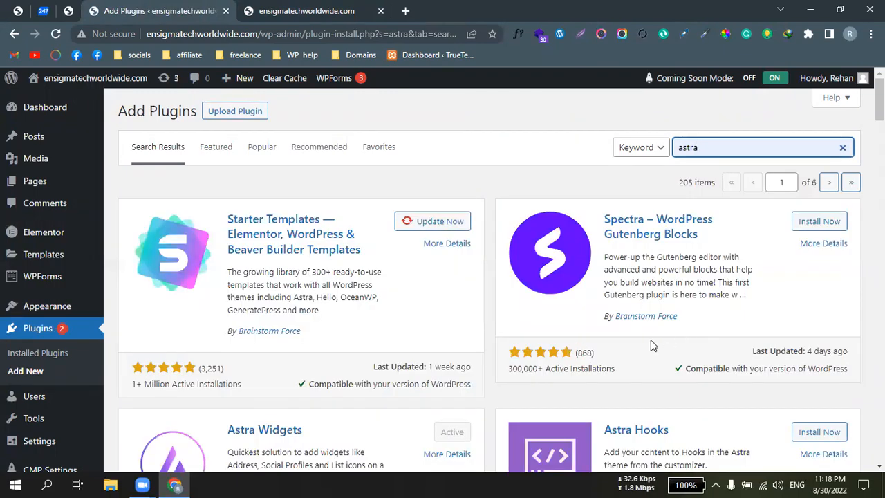
pyautogui.moveTo(227, 220); pyautogui.dragTo(328, 220)
pyautogui.moveTo(361, 250); pyautogui.dragTo(175, 301)
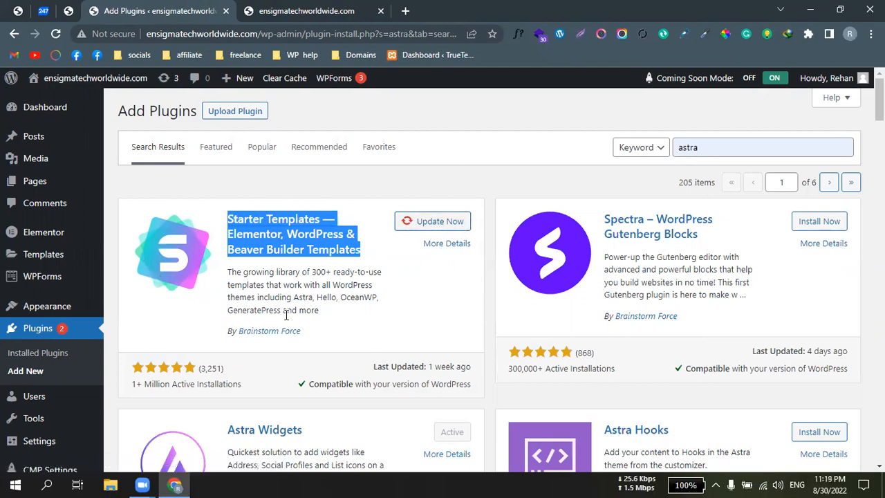
# Go to the installed themes page and activate the Astra theme
pyautogui.moveTo(61, 314)
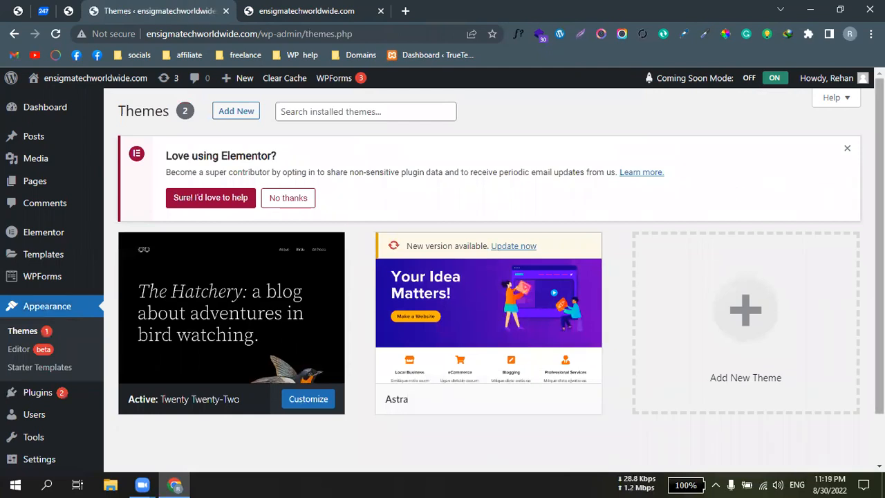
pyautogui.scroll(-1, 442, 274)
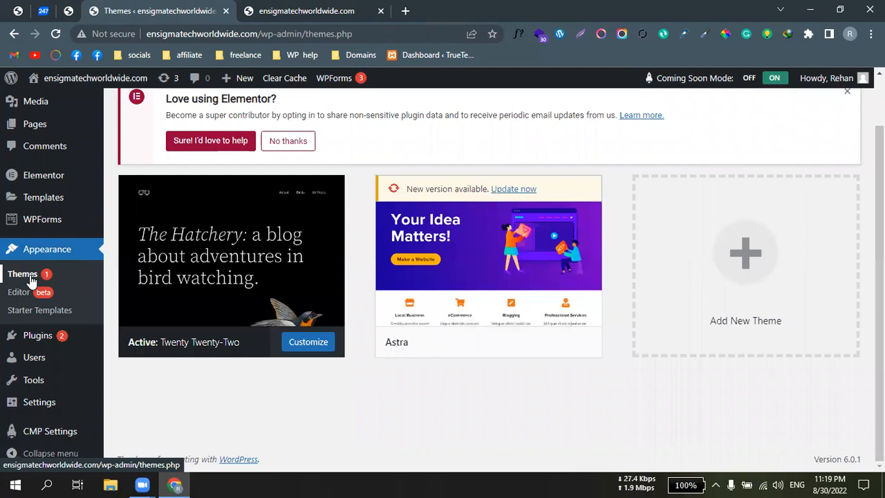
pyautogui.click(515, 340)
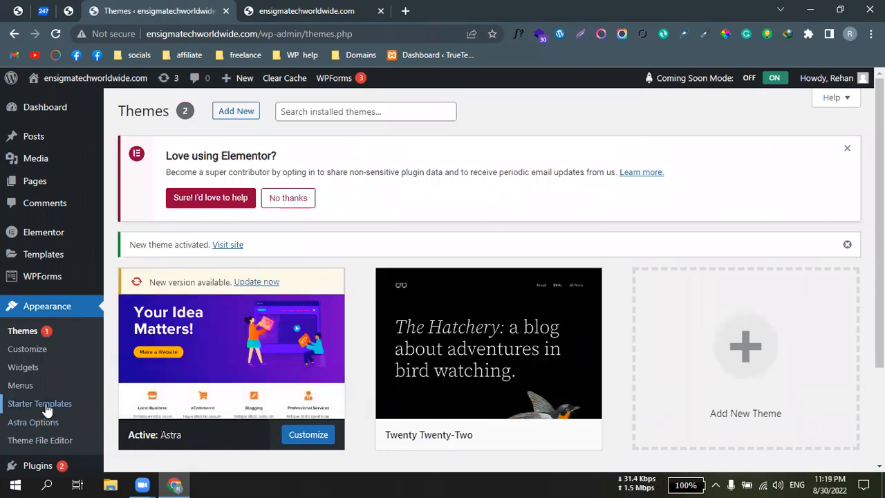
# Open the Starter Templates page in a new browser tab and close the live site tab
pyautogui.rightClick(46, 403)
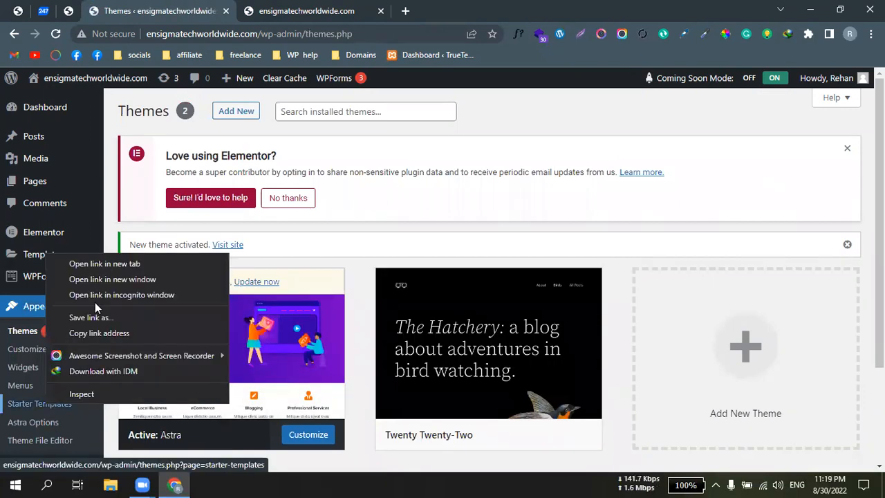
pyautogui.click(99, 264)
pyautogui.click(366, 11)
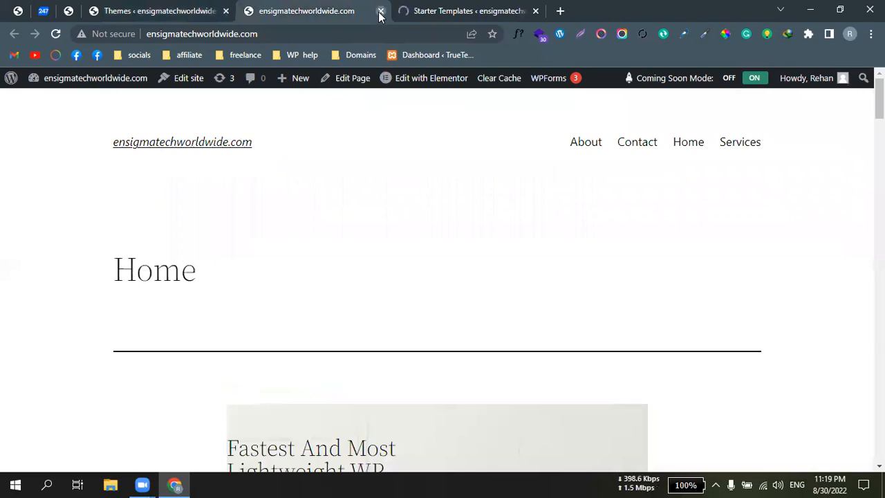
pyautogui.click(380, 11)
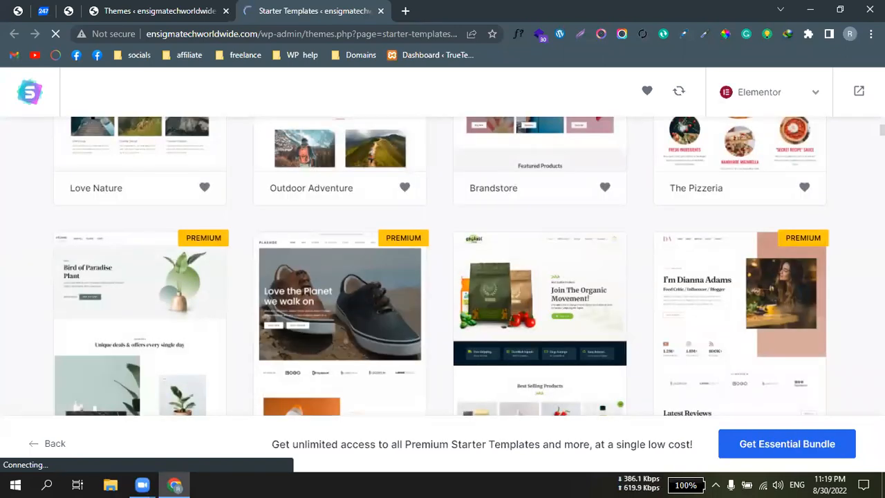
# Look through the Elementor starter template library and its website categories, from Business to Blog
pyautogui.scroll(-4, 442, 277)
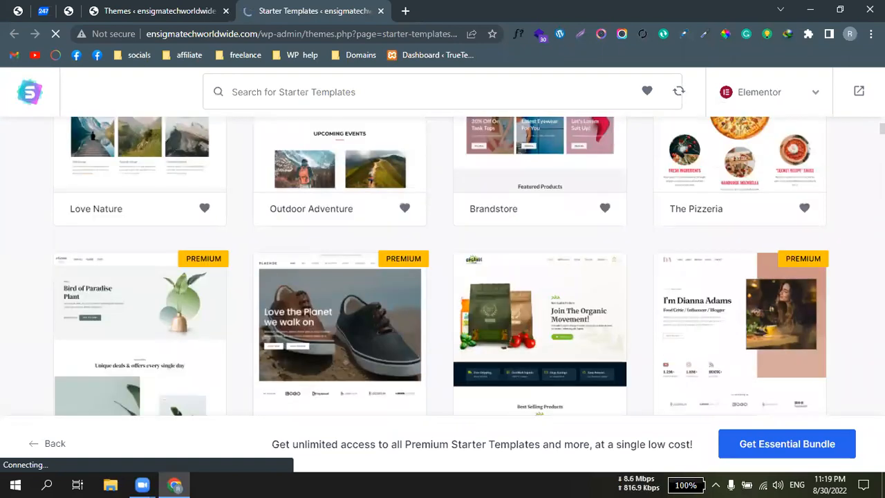
pyautogui.scroll(-1, 443, 266)
pyautogui.scroll(-10, 443, 277)
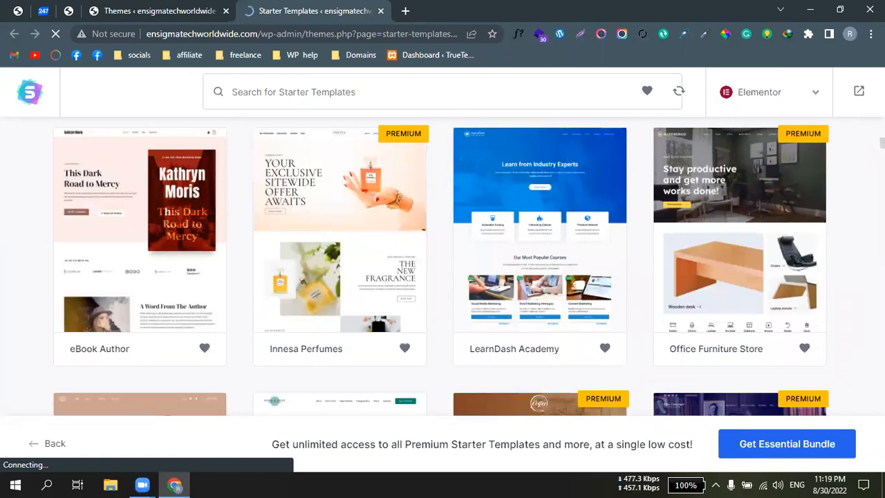
pyautogui.scroll(10, 442, 277)
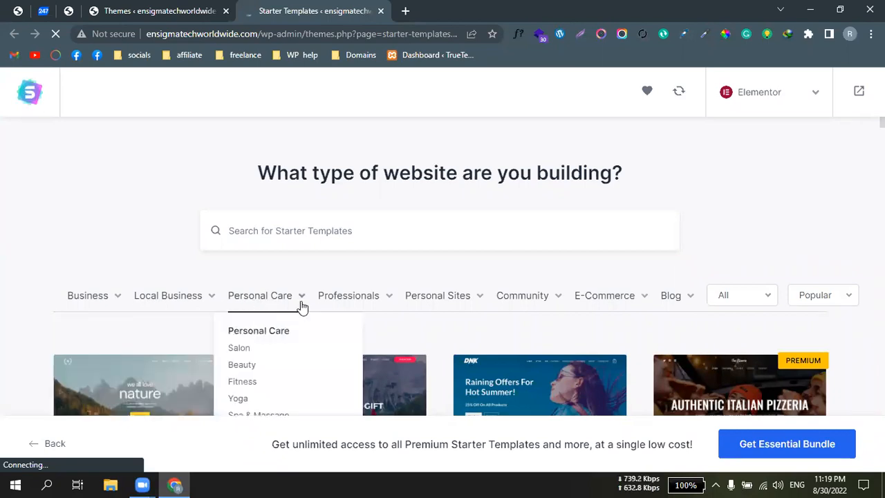
pyautogui.moveTo(413, 302)
pyautogui.moveTo(519, 302)
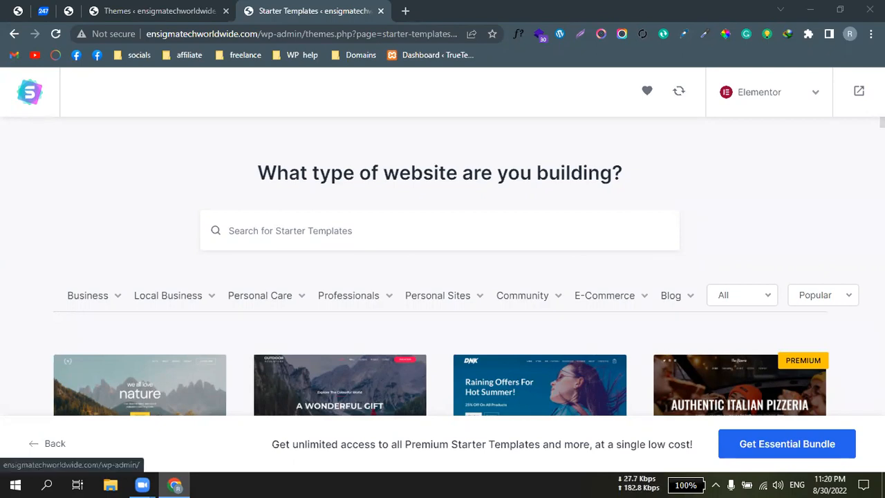
pyautogui.scroll(-4, 442, 269)
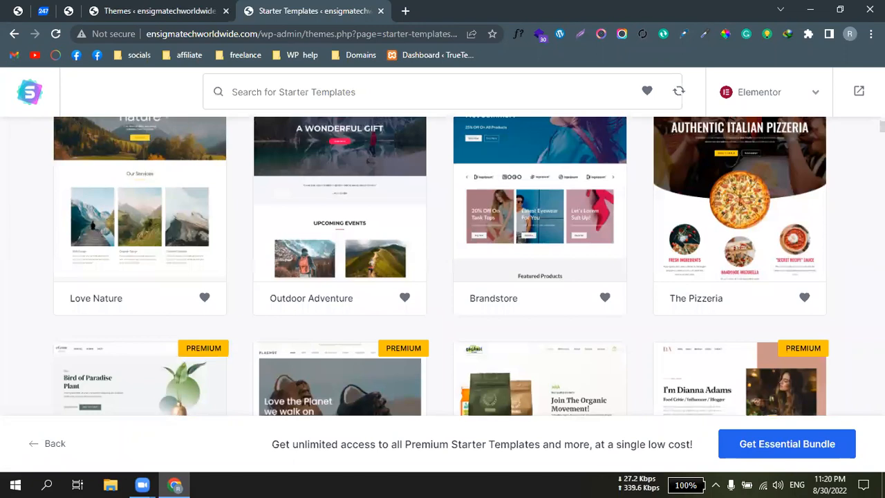
pyautogui.scroll(4, 443, 269)
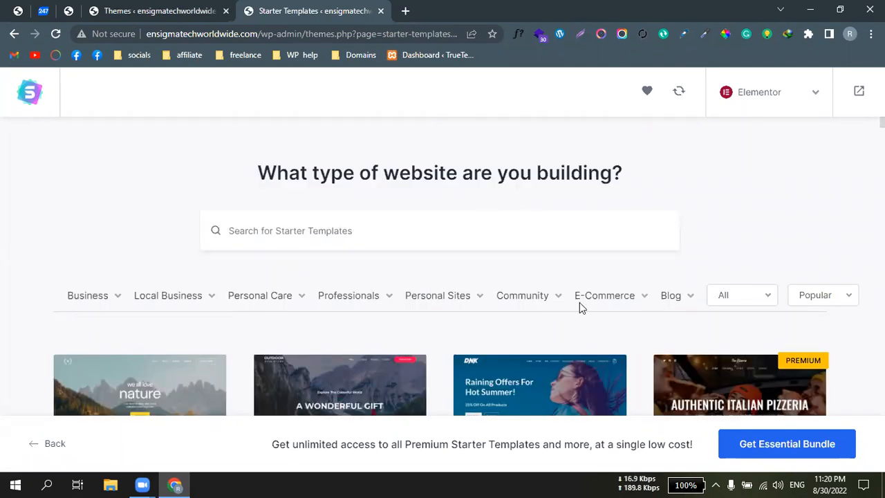
pyautogui.moveTo(668, 304)
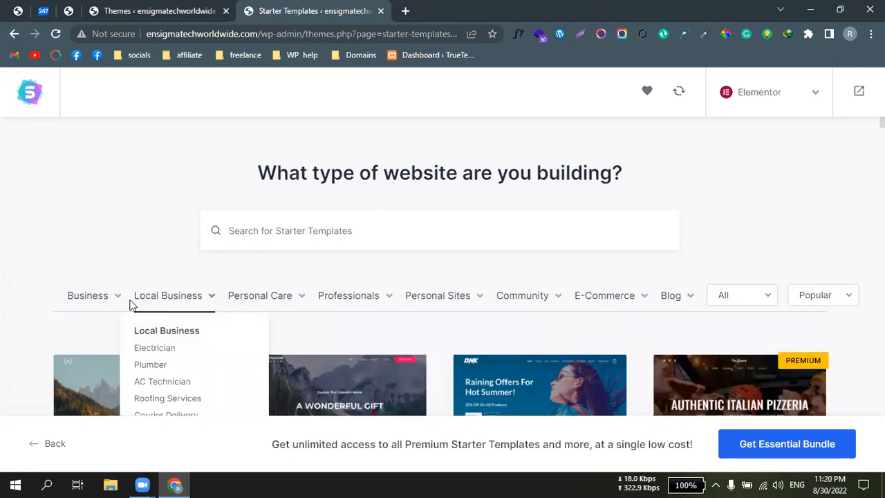
# Filter the starter templates by the Agency category under Business and select the Digital Agency template
pyautogui.moveTo(100, 311)
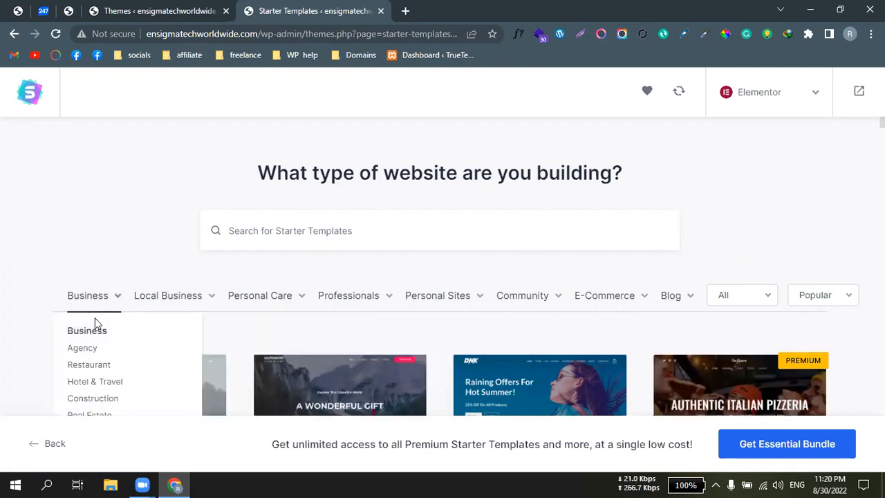
pyautogui.click(95, 354)
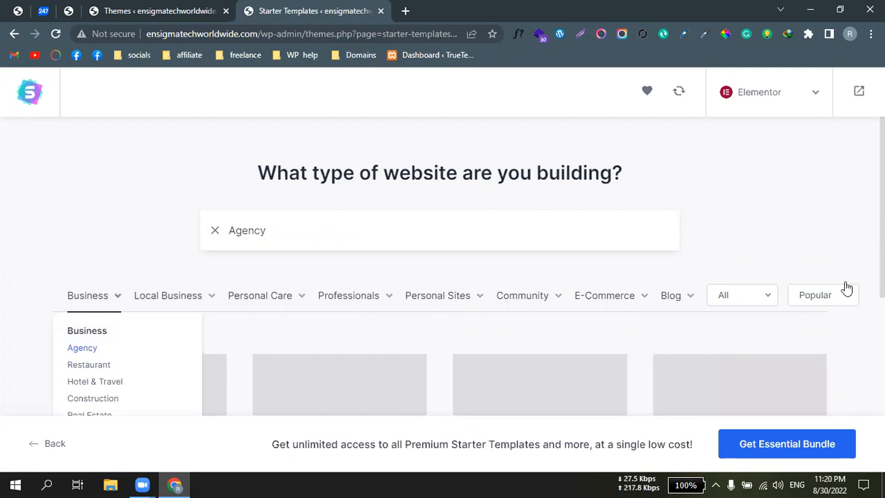
pyautogui.scroll(-3, 456, 277)
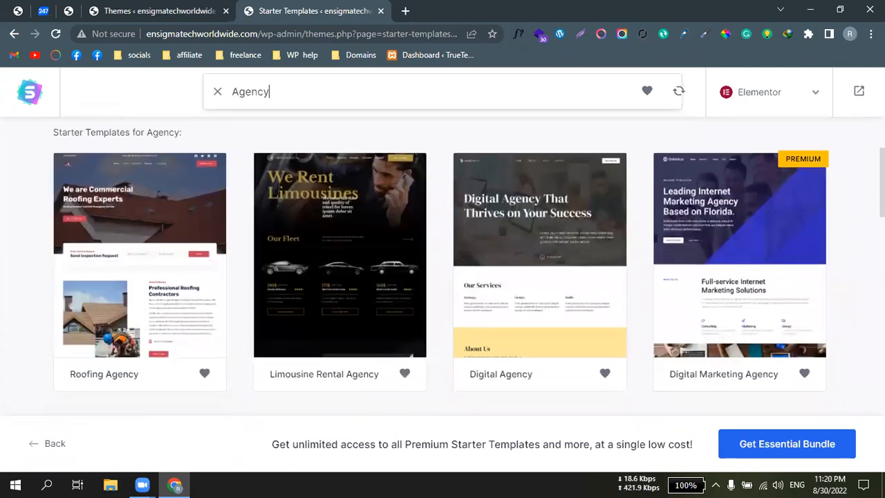
pyautogui.click(537, 311)
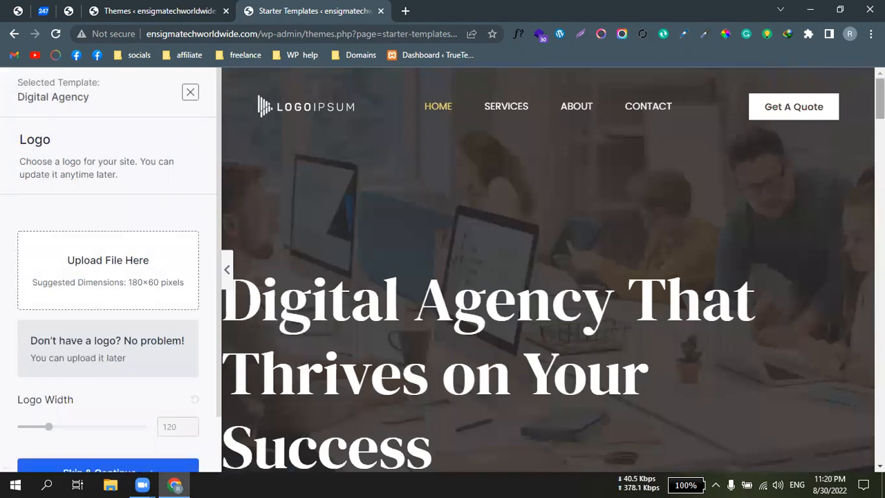
# Look over the Digital Agency template preview and skip the logo upload to reach the color and font choices
pyautogui.moveTo(879, 98); pyautogui.dragTo(879, 308)
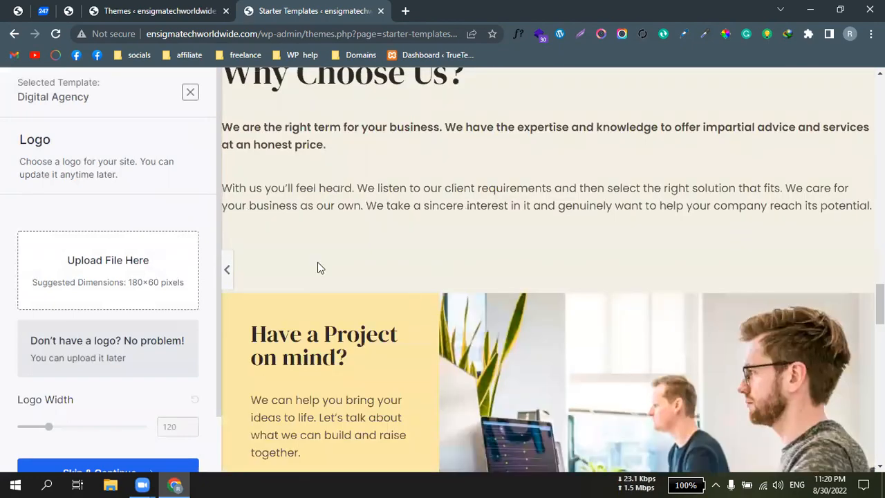
pyautogui.scroll(-2, 216, 228)
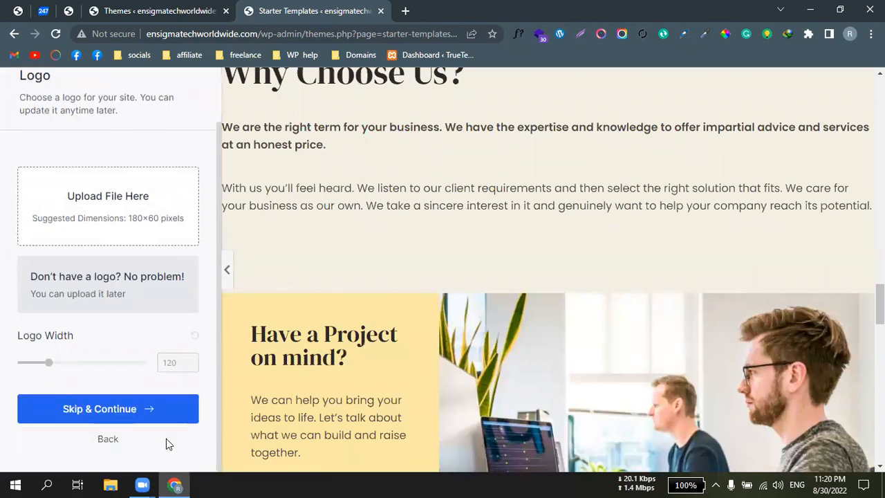
pyautogui.click(131, 420)
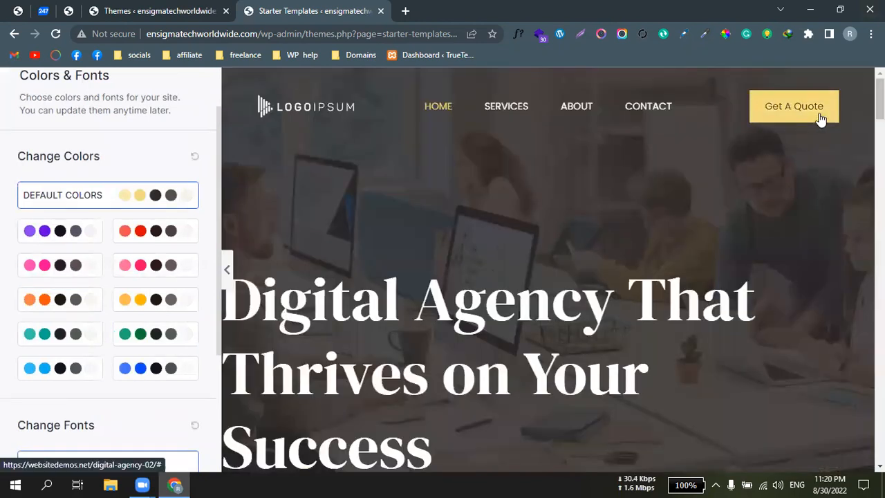
# Try the purple, red and two pink color palettes on the Digital Agency template preview
pyautogui.click(52, 233)
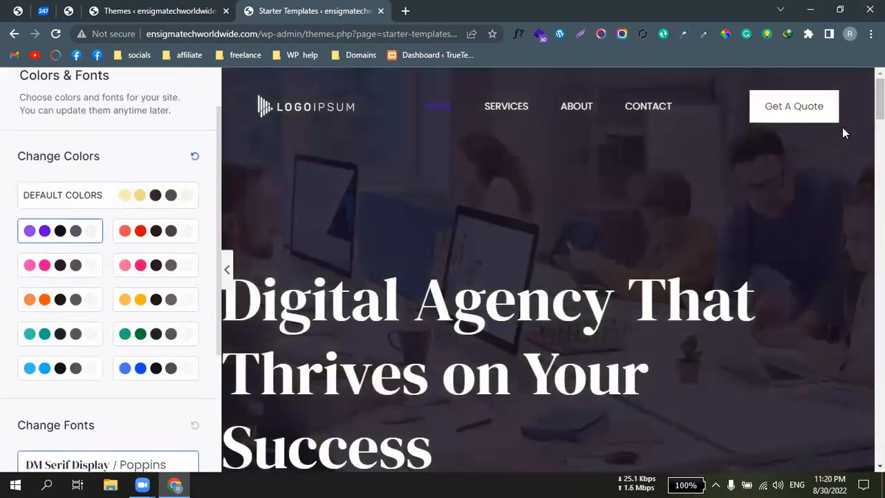
pyautogui.click(141, 237)
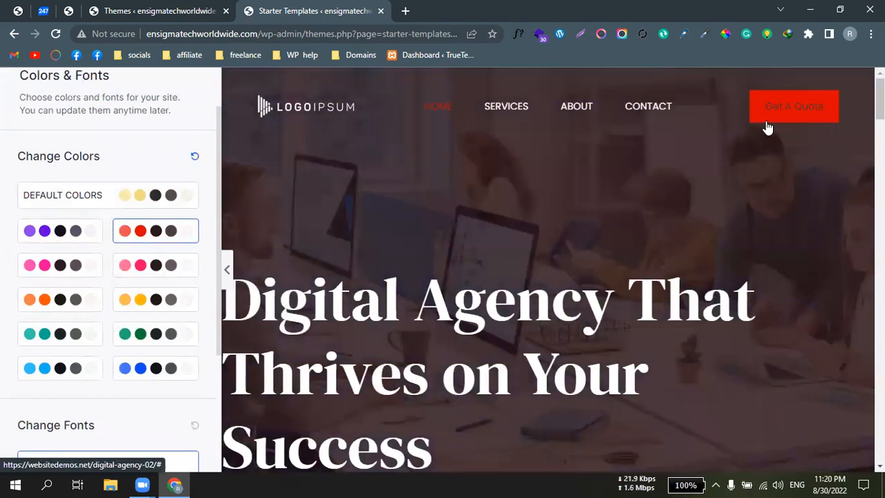
pyautogui.click(76, 270)
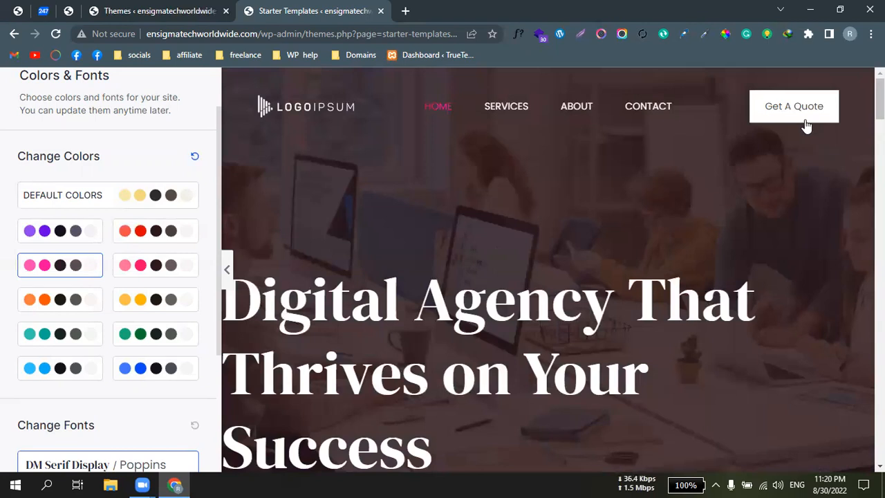
pyautogui.click(160, 268)
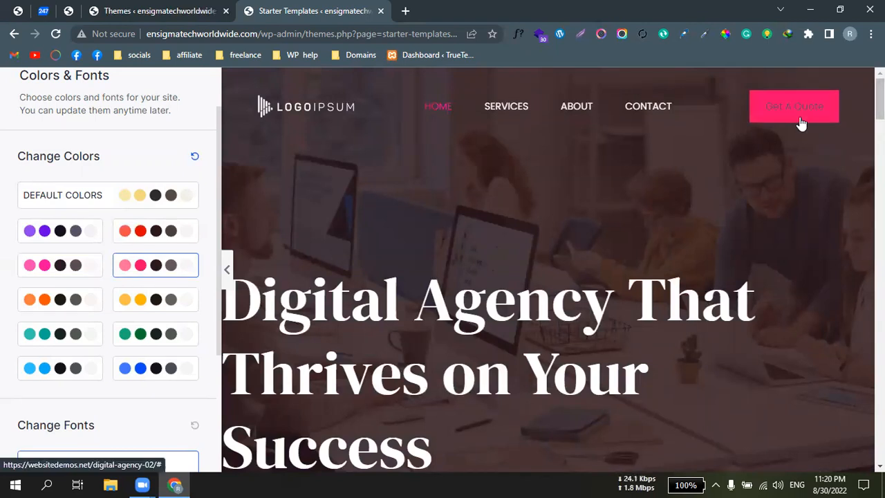
# Apply the teal color palette to the template and continue with the default DM Serif Display / Poppins fonts
pyautogui.click(66, 344)
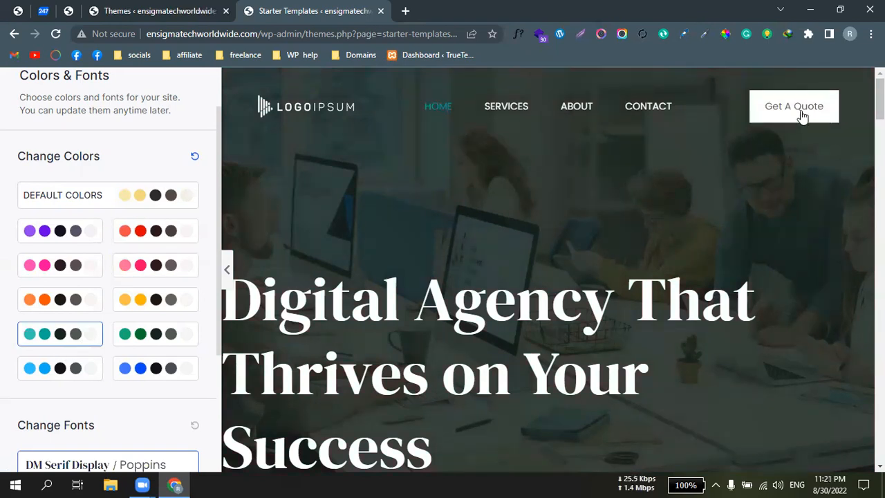
pyautogui.scroll(-3, 861, 123)
pyautogui.scroll(-4, 252, 242)
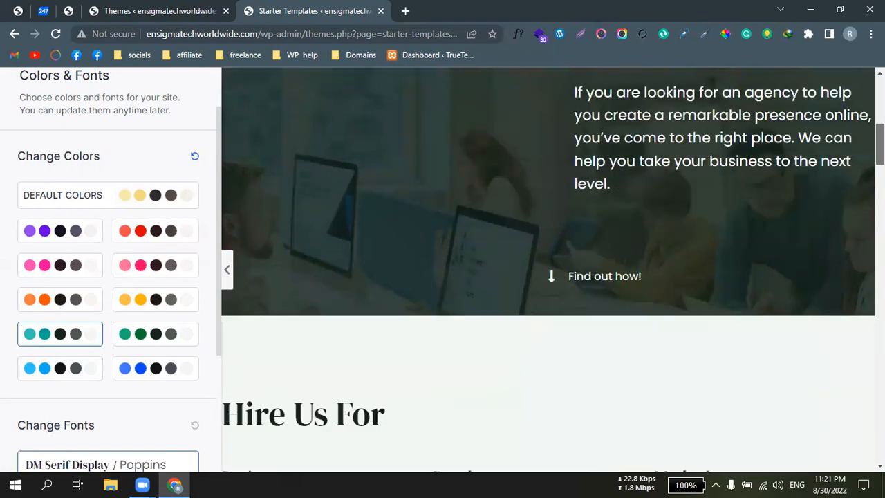
pyautogui.scroll(-3, 219, 290)
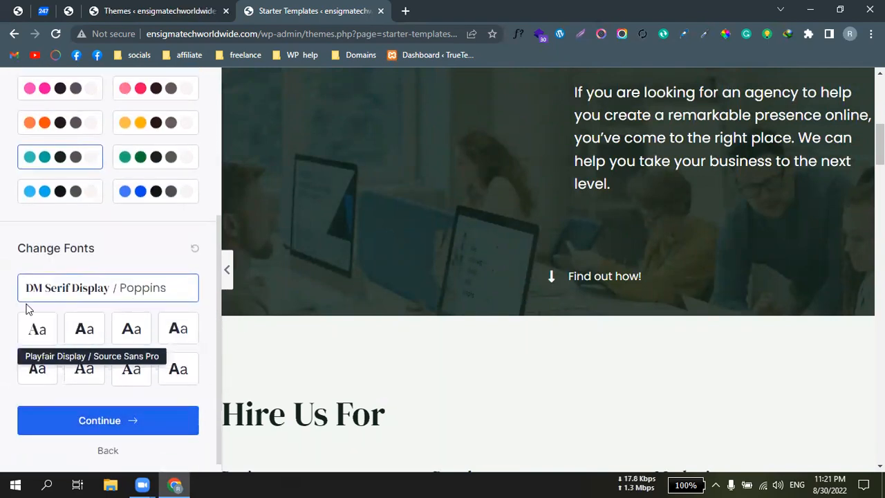
pyautogui.click(132, 427)
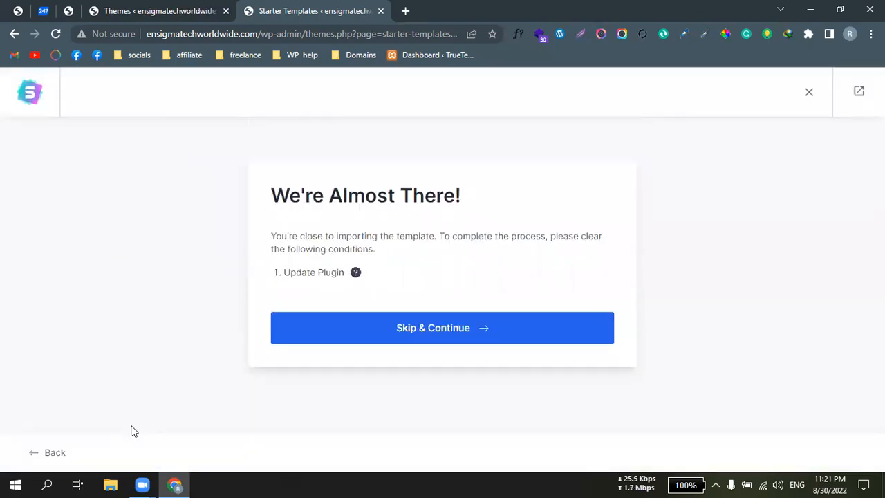
# Skip the plugin update and build the website with all import options kept ticked and the contact details left blank
pyautogui.click(461, 334)
pyautogui.scroll(-2, 469, 400)
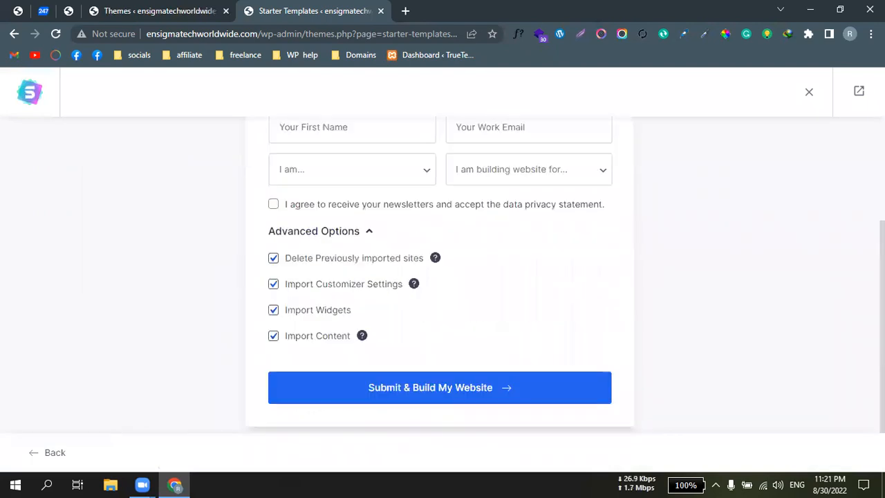
pyautogui.click(462, 390)
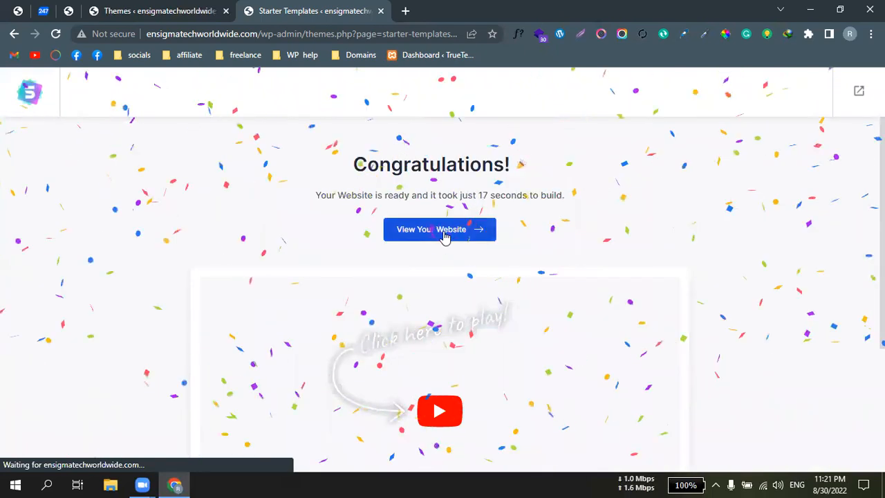
# Open the newly built website and examine its whole home page
pyautogui.click(445, 236)
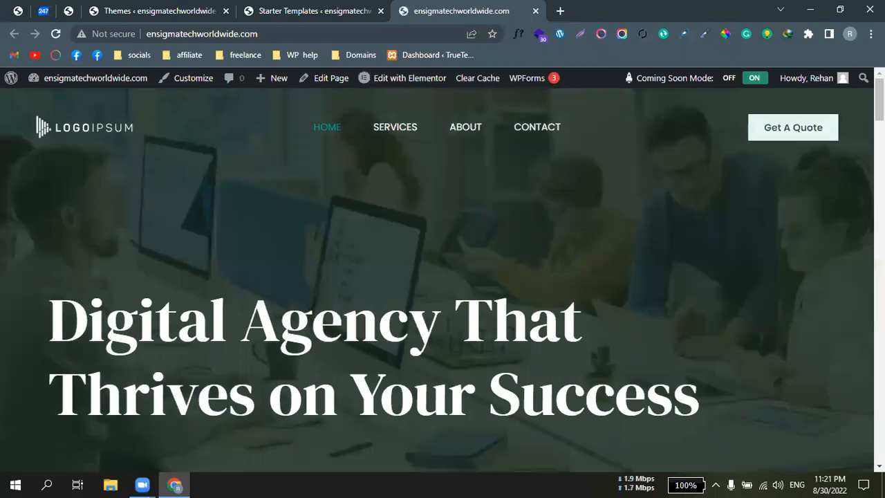
pyautogui.scroll(-15, 442, 276)
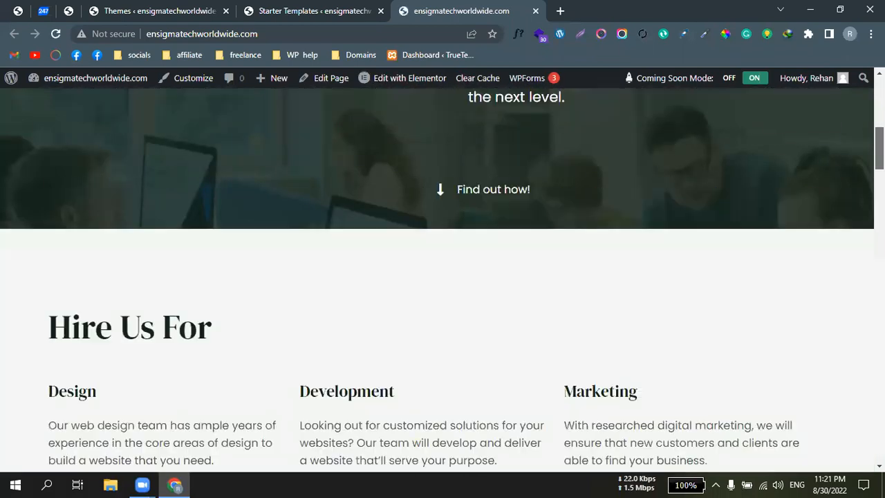
pyautogui.scroll(-12, 443, 277)
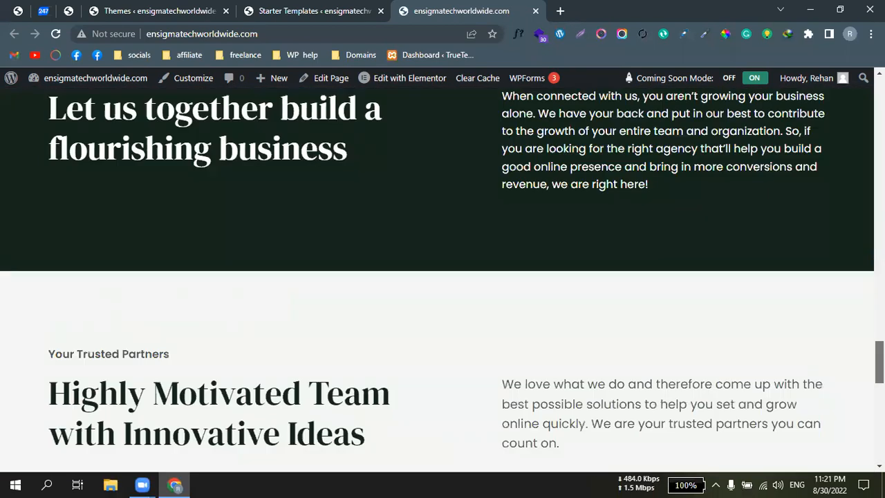
pyautogui.moveTo(879, 440); pyautogui.dragTo(879, 100)
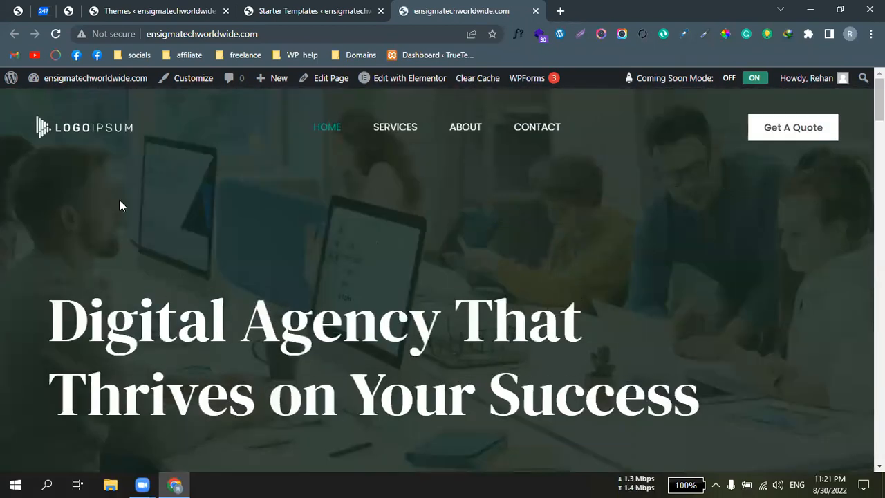
# Open the theme customizer from the live home page and close the Themes and Starter Templates browser tabs
pyautogui.click(76, 15)
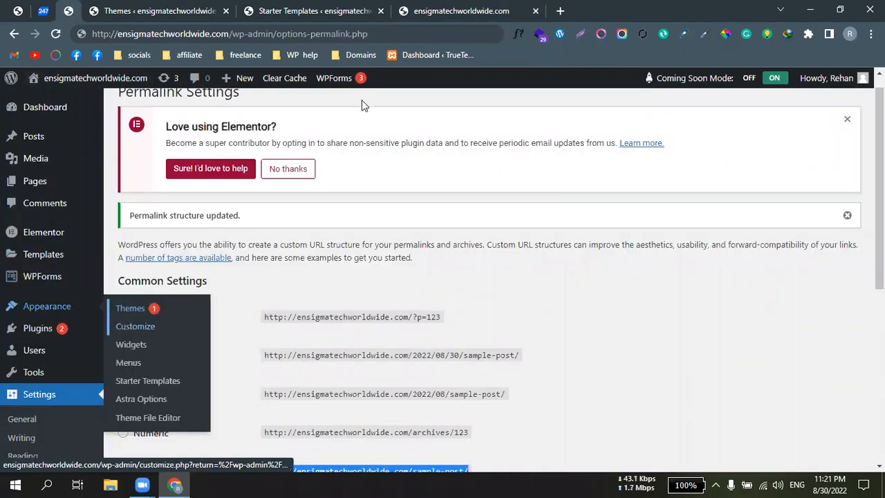
pyautogui.click(459, 10)
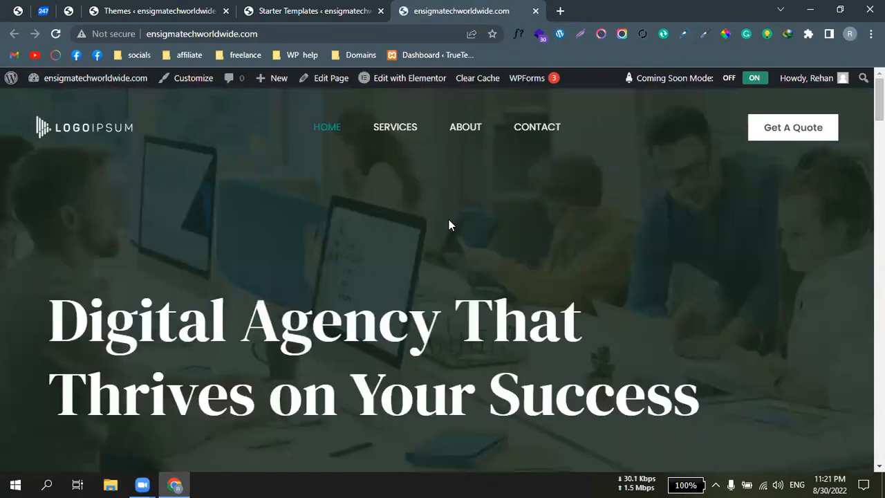
pyautogui.click(194, 80)
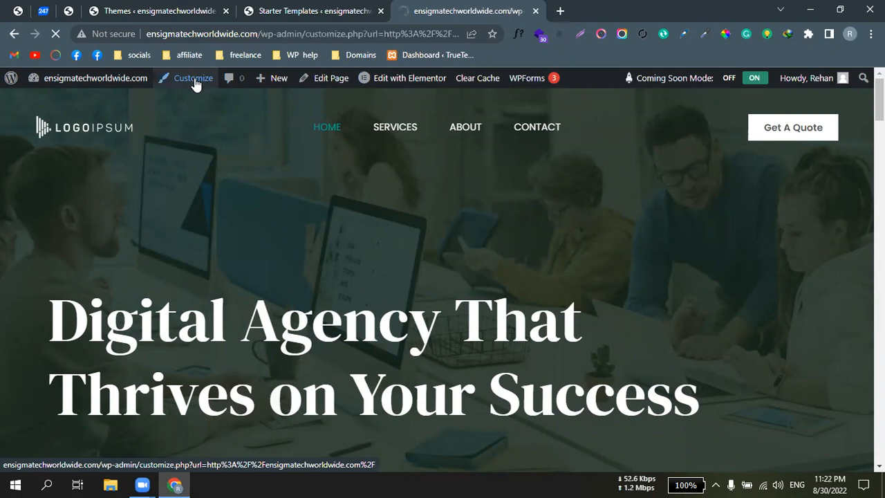
pyautogui.click(226, 11)
pyautogui.click(226, 11)
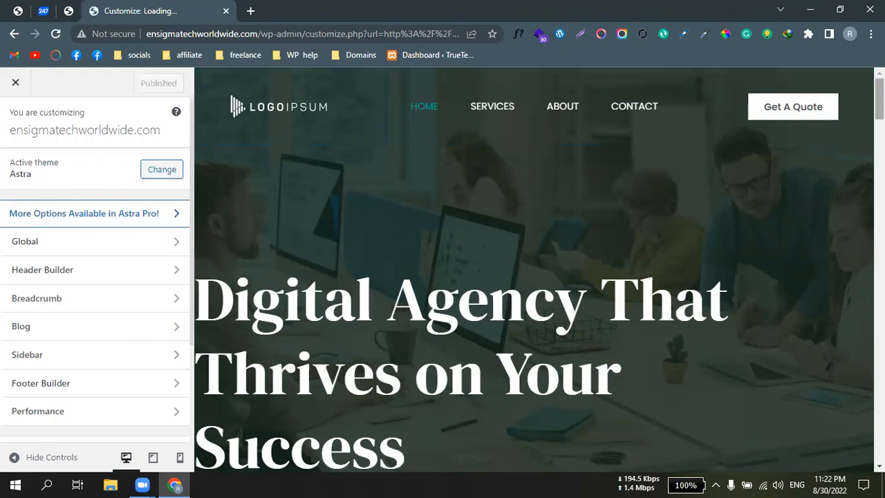
pyautogui.moveTo(879, 99)
pyautogui.mouseDown()
pyautogui.moveTo(879, 118)
pyautogui.moveTo(879, 98)
pyautogui.mouseUp()
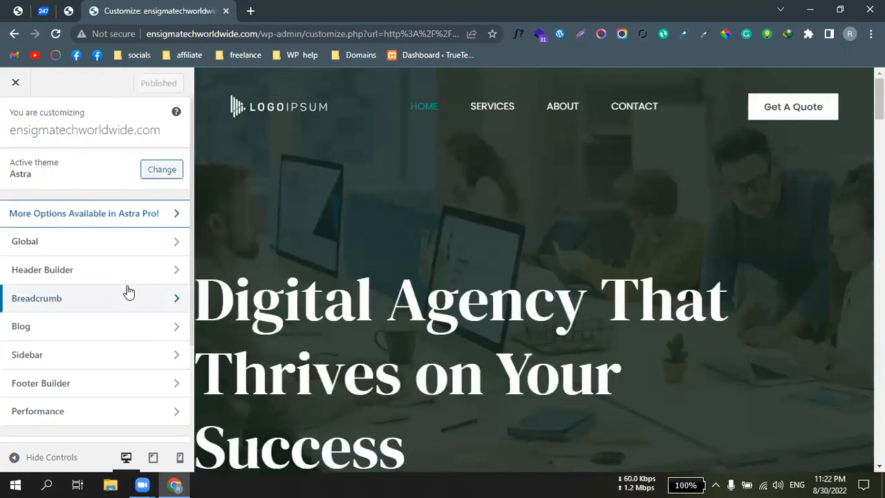
# Remove the Site Title & Logo, Primary Menu and Button elements from the middle row of the Header Builder
pyautogui.click(172, 275)
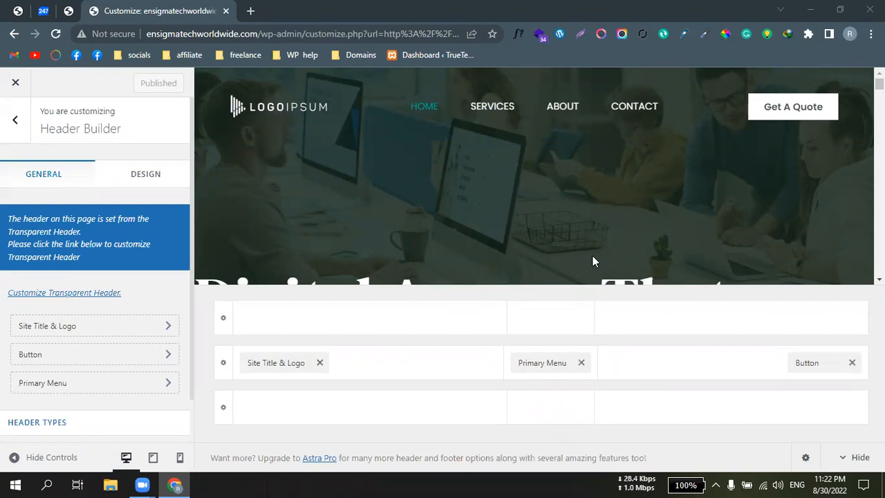
pyautogui.click(319, 363)
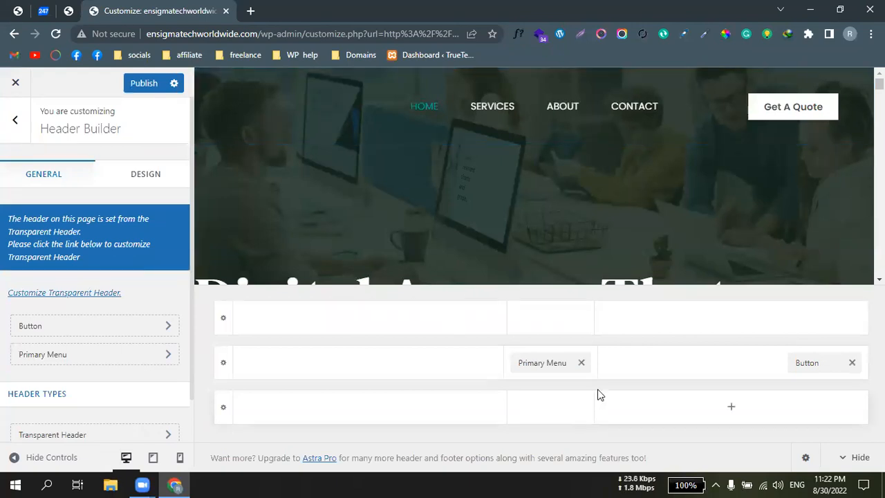
pyautogui.click(582, 365)
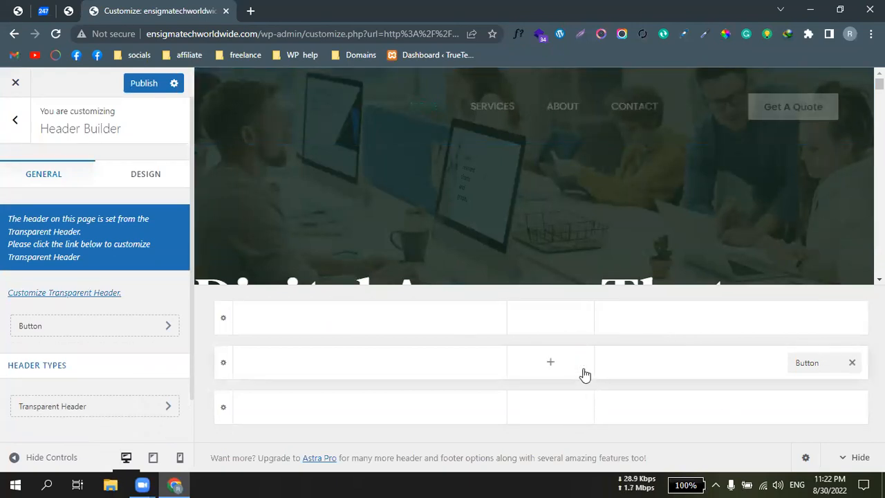
pyautogui.click(852, 363)
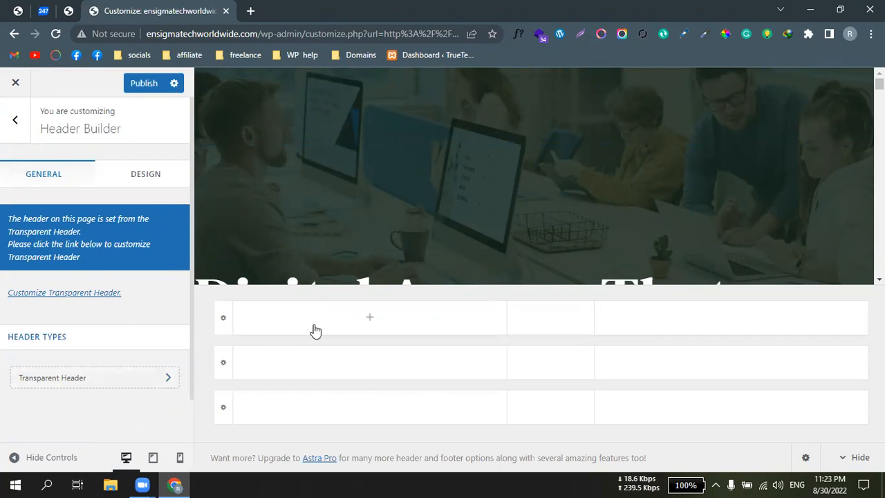
# Add Site Title & Logo, Primary Menu and Button to the left, centre and right sections of the top header row
pyautogui.click(369, 319)
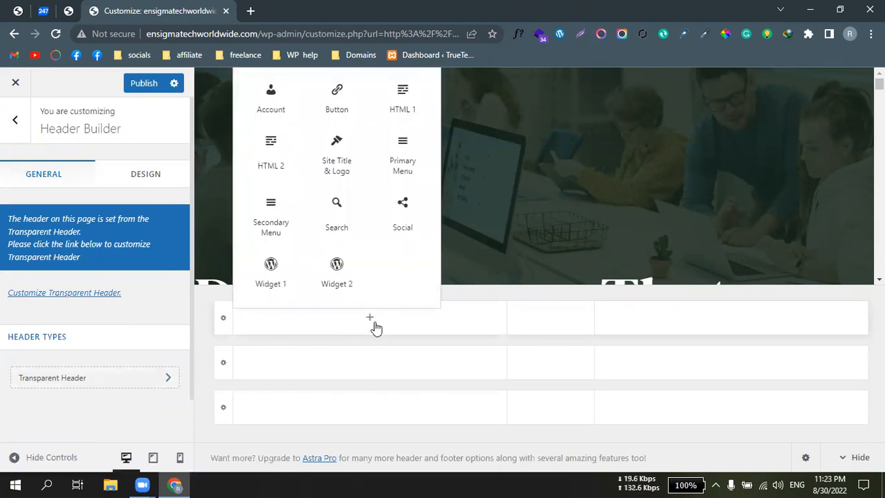
pyautogui.click(337, 170)
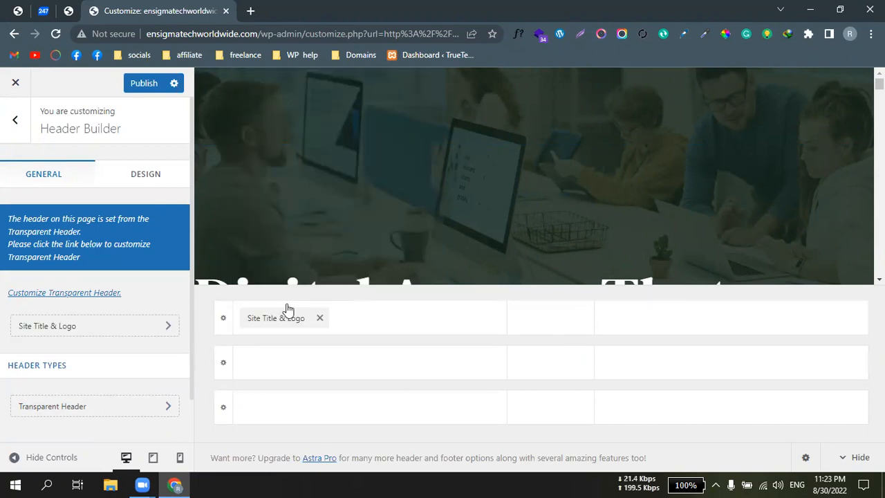
pyautogui.click(550, 320)
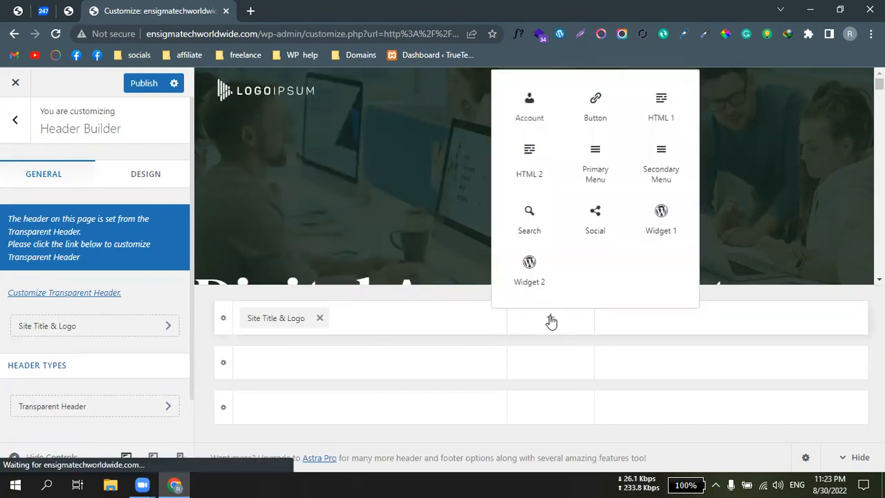
pyautogui.click(597, 161)
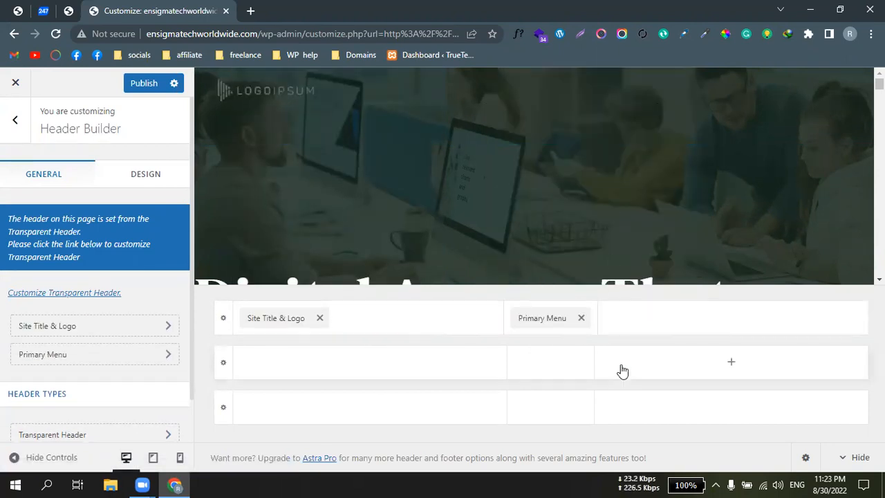
pyautogui.click(799, 323)
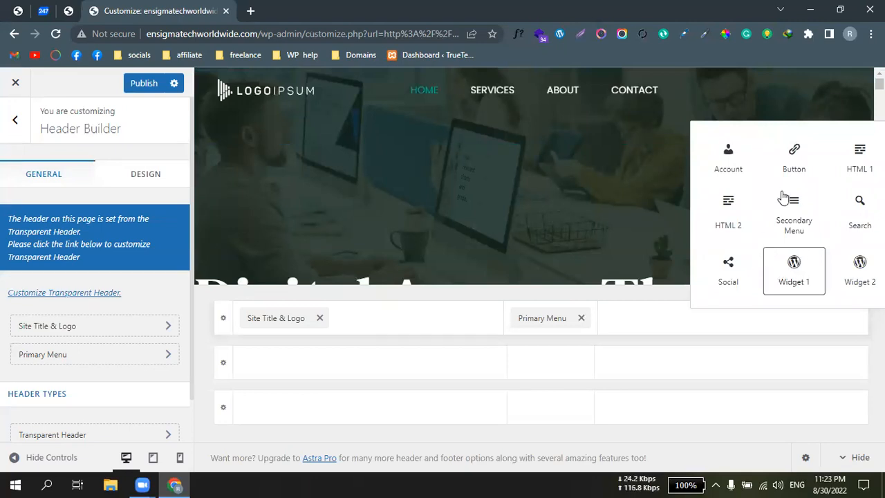
pyautogui.click(793, 160)
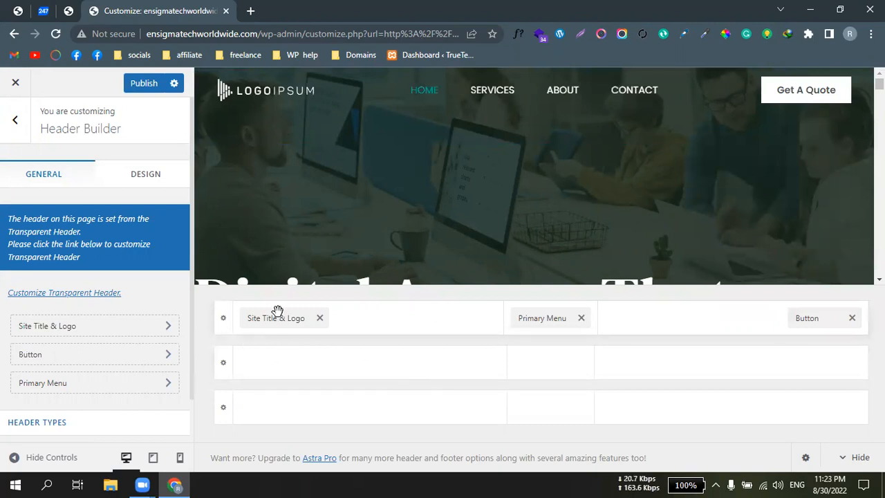
# Move the Site Title & Logo and the Primary Menu from the top header row down to the middle row
pyautogui.moveTo(277, 318); pyautogui.dragTo(290, 371)
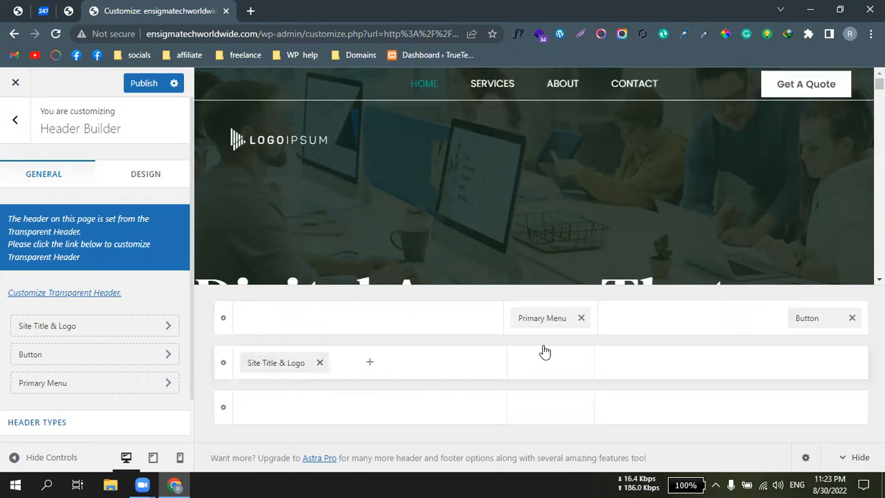
pyautogui.moveTo(537, 314); pyautogui.dragTo(544, 379)
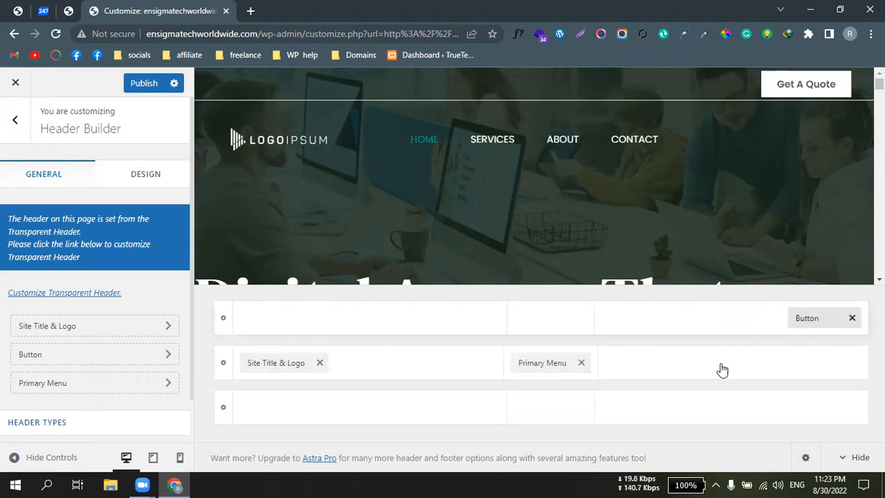
# Try the Social element in the centre and Search in the left section of the top header row, and remove both
pyautogui.click(549, 320)
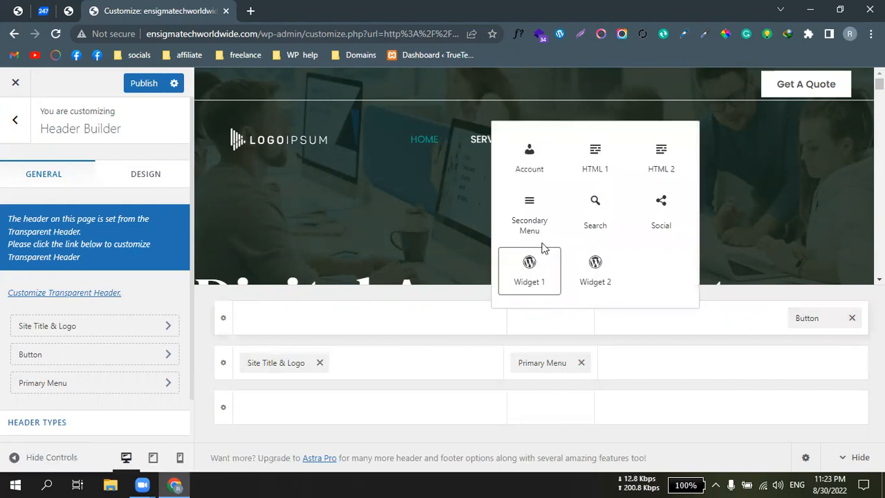
pyautogui.click(656, 223)
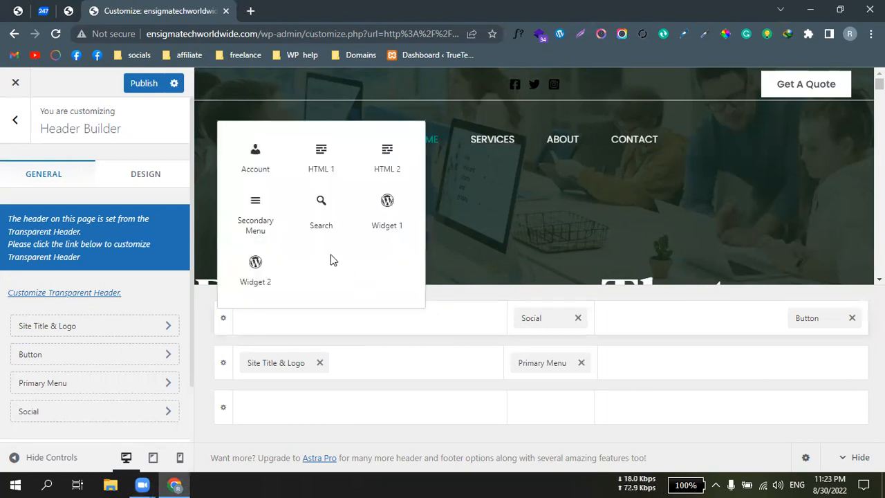
pyautogui.click(322, 229)
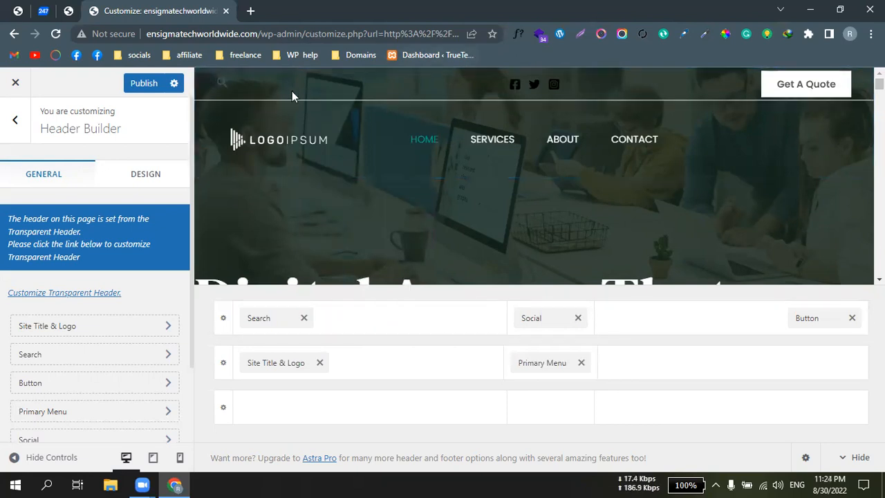
pyautogui.click(303, 318)
pyautogui.click(578, 319)
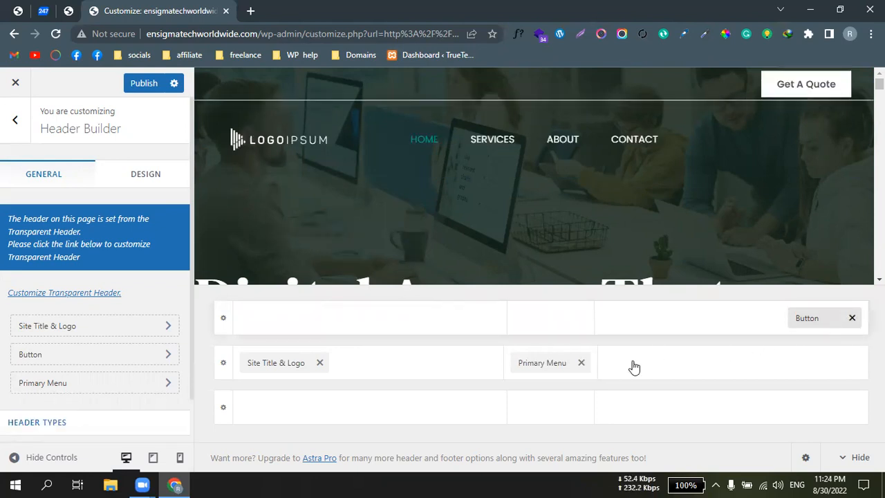
# Move the Primary Menu up to the centre of the top header row, publish the header layout and leave the Header Builder
pyautogui.moveTo(554, 364); pyautogui.dragTo(553, 320)
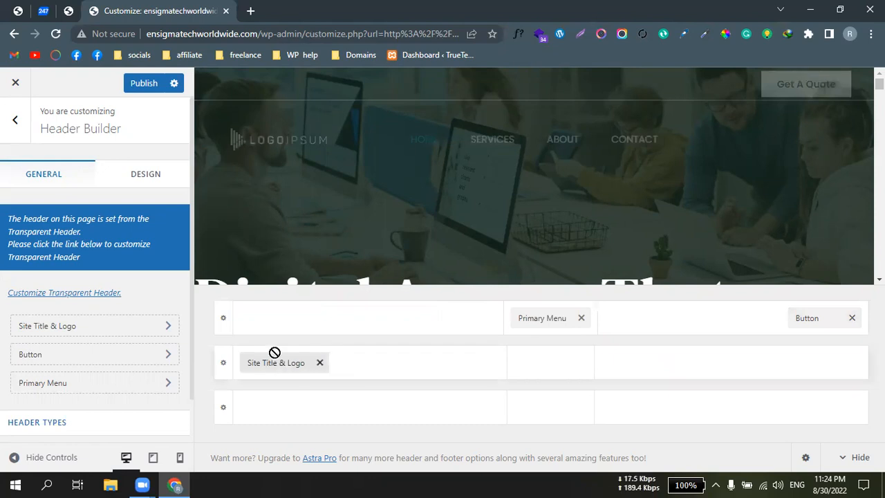
pyautogui.click(148, 90)
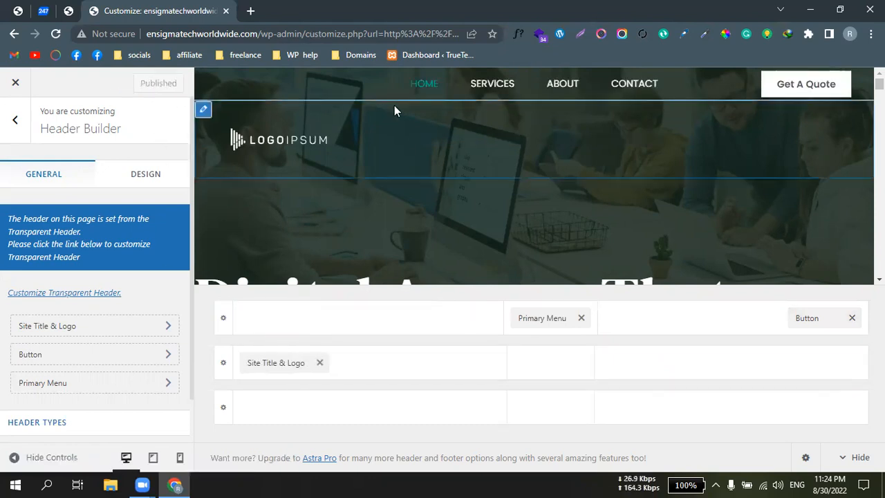
pyautogui.click(13, 121)
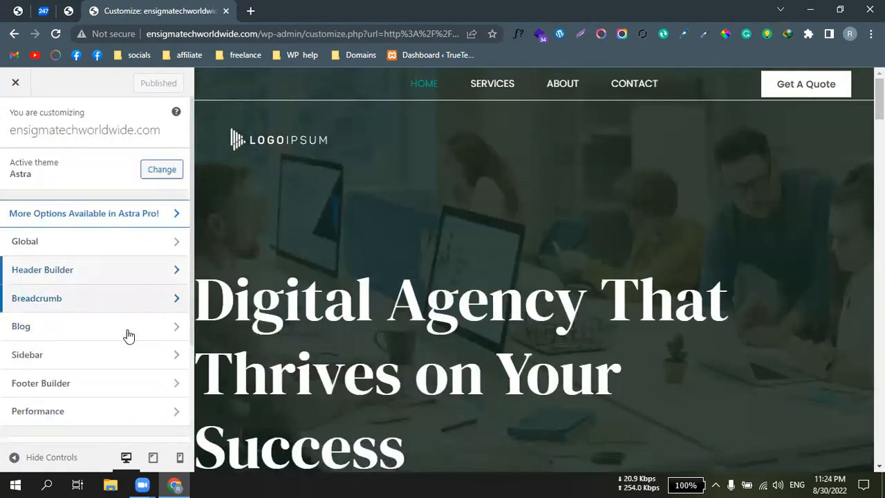
# Hide the Author and Category meta and the Title & Blog Meta item in the Blog / Archive settings, and publish the changes
pyautogui.click(166, 327)
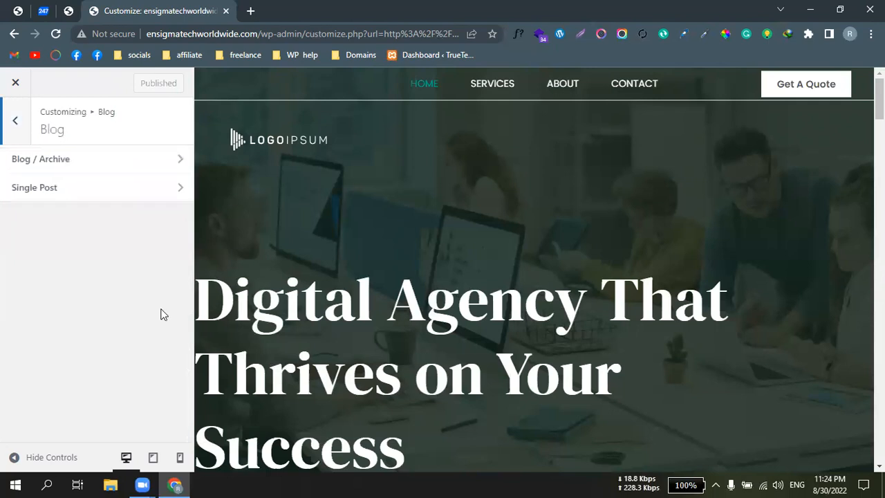
pyautogui.click(173, 166)
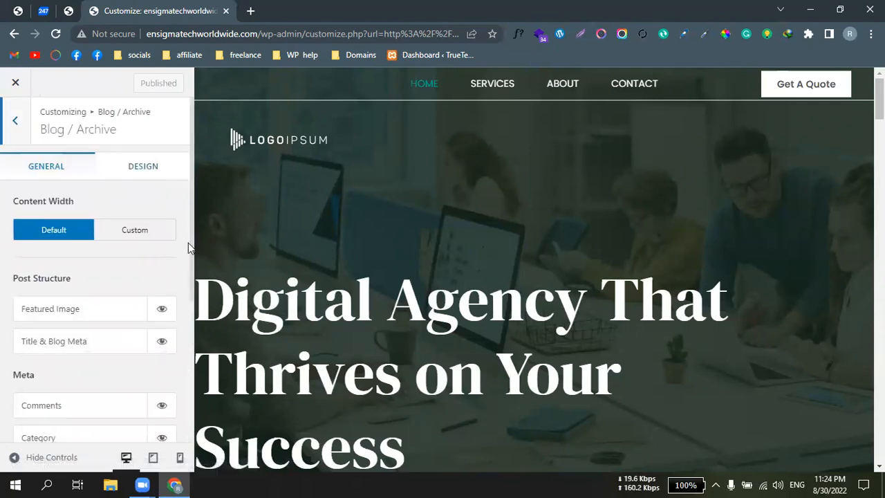
pyautogui.moveTo(192, 296); pyautogui.dragTo(192, 365)
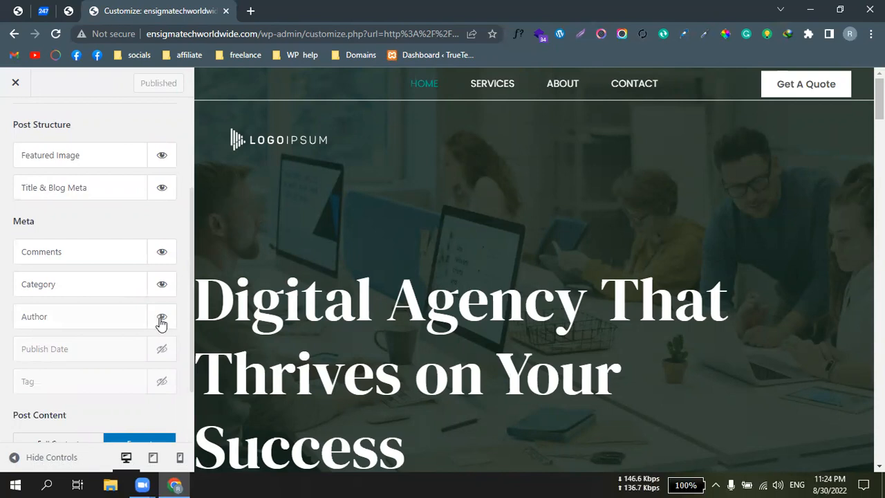
pyautogui.click(161, 318)
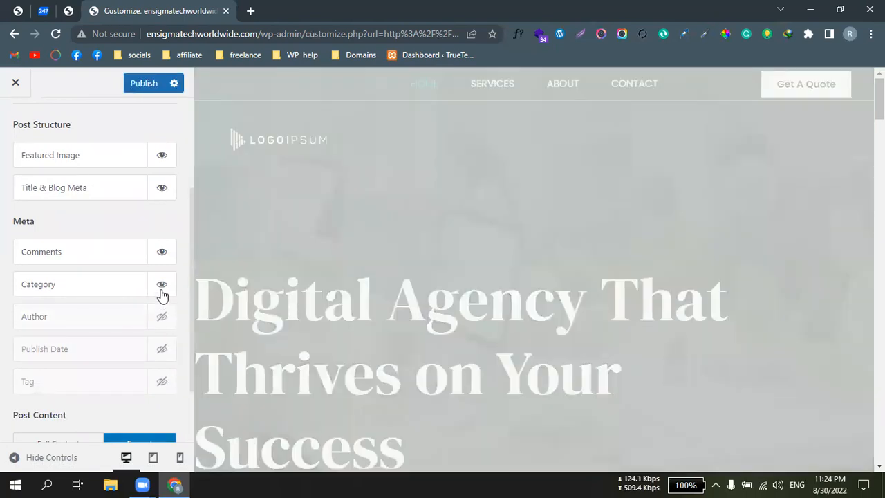
pyautogui.click(161, 289)
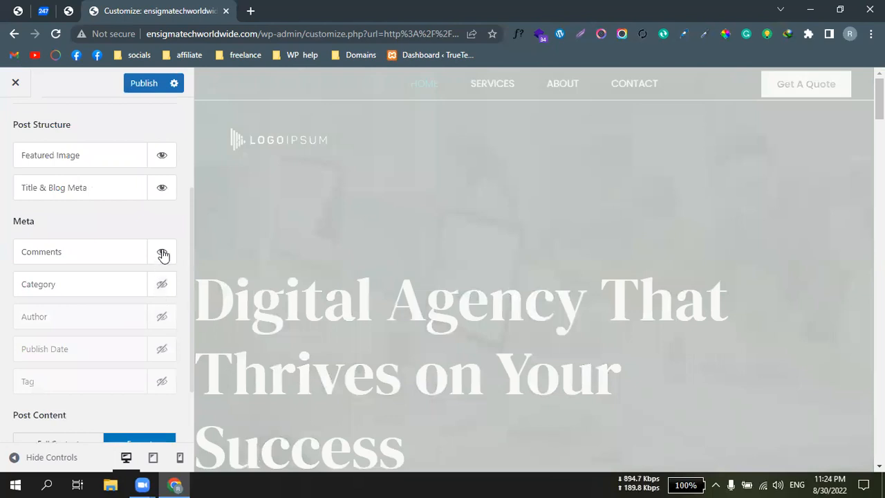
pyautogui.click(164, 188)
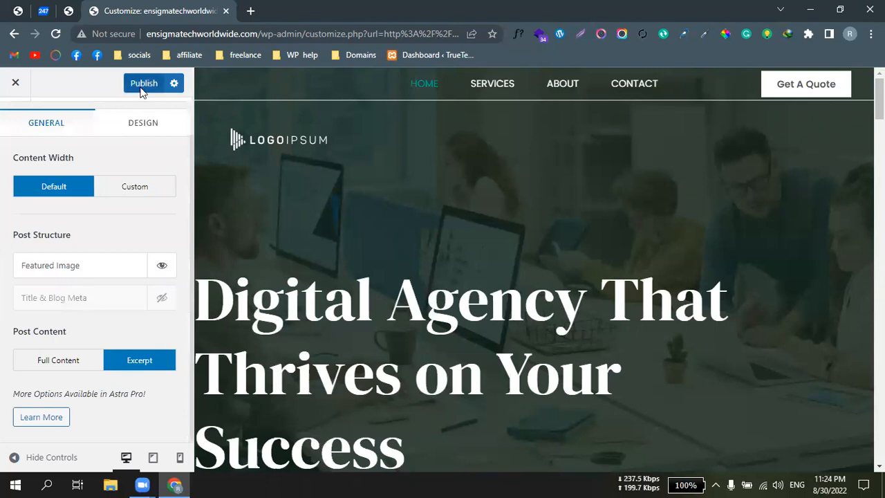
pyautogui.click(143, 86)
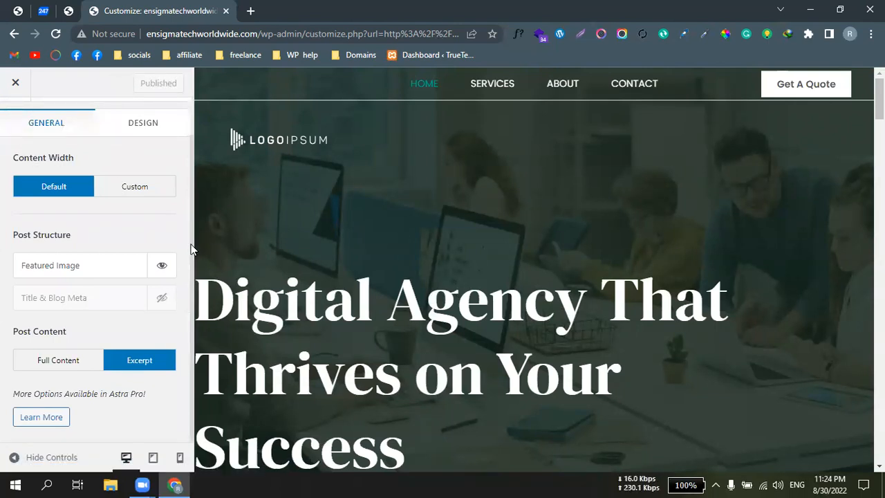
pyautogui.scroll(1, 189, 170)
pyautogui.click(16, 122)
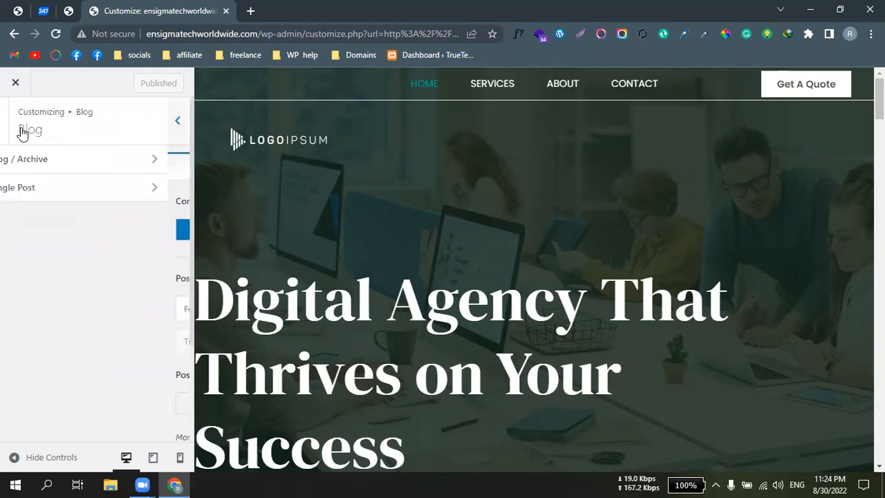
# Review the structure and meta options in the Single Post settings of the blog
pyautogui.click(103, 196)
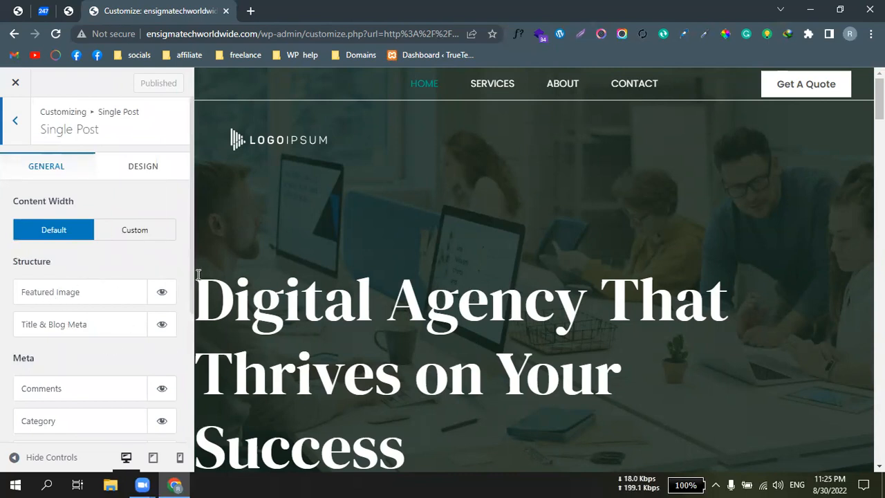
pyautogui.scroll(-2, 192, 276)
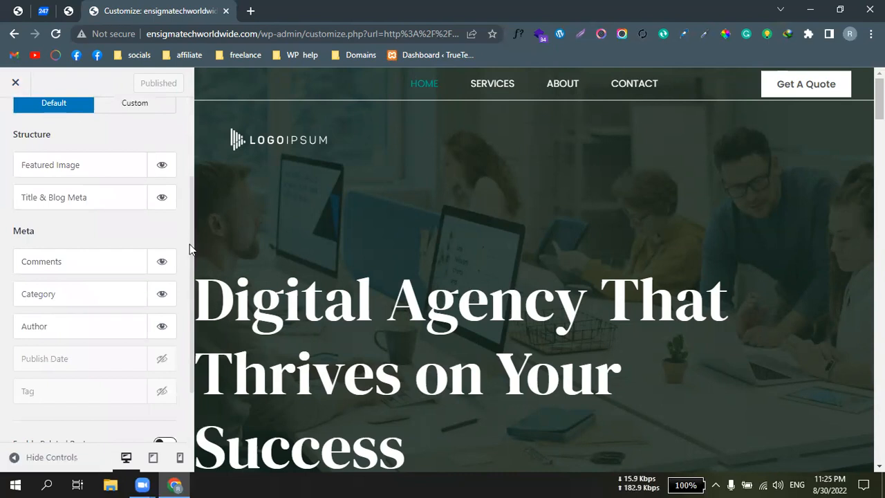
pyautogui.moveTo(192, 247); pyautogui.dragTo(201, 125)
pyautogui.click(16, 121)
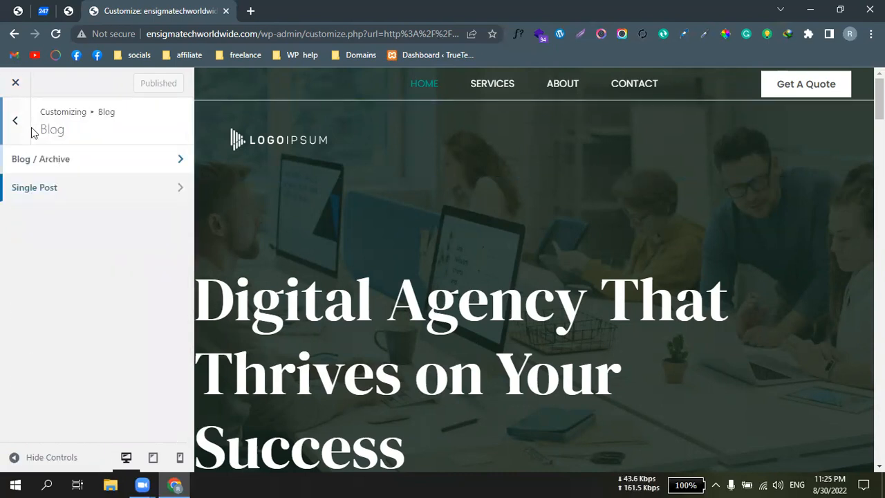
# Review the default layout, page, blog post, archive and width options in the Sidebar settings
pyautogui.click(17, 123)
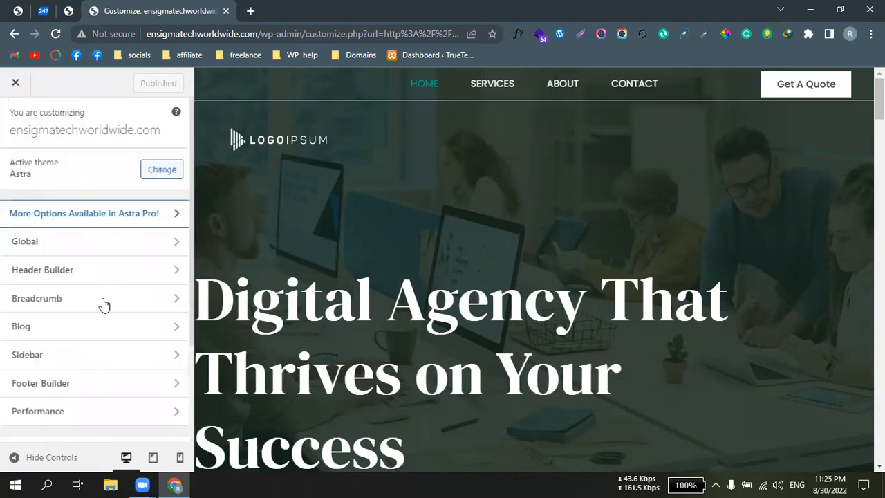
pyautogui.click(95, 359)
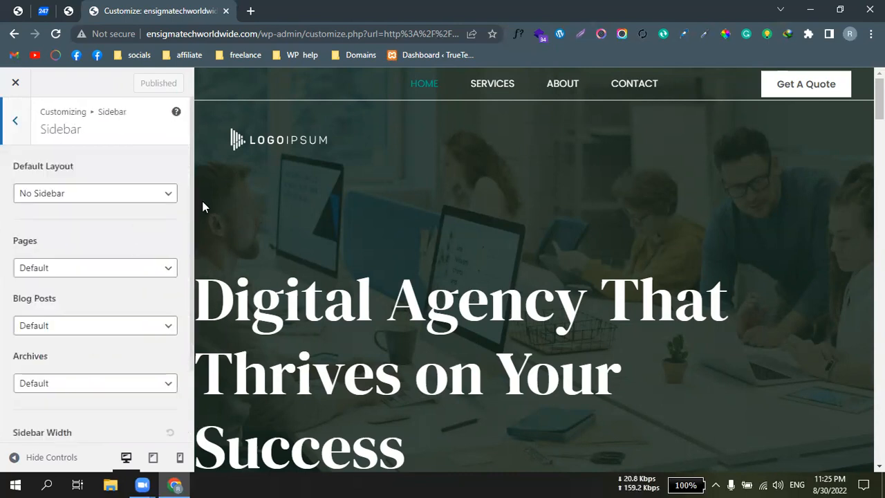
pyautogui.scroll(-2, 192, 221)
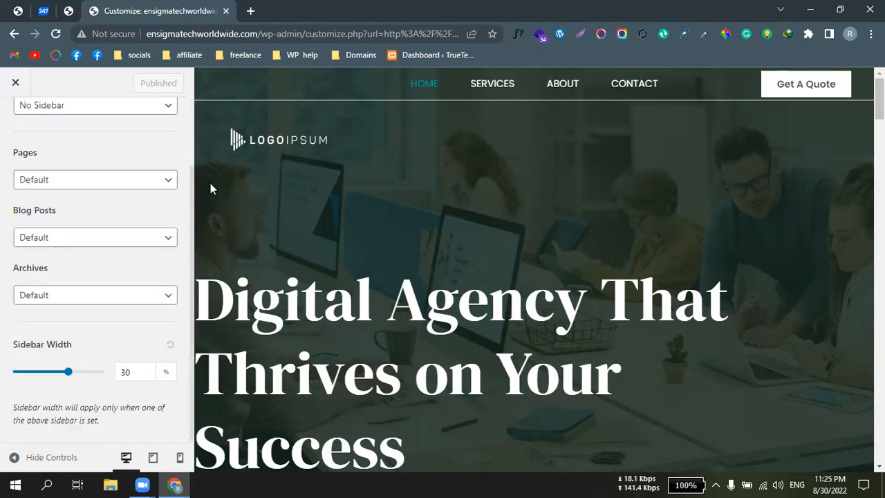
pyautogui.scroll(2, 62, 154)
pyautogui.click(16, 127)
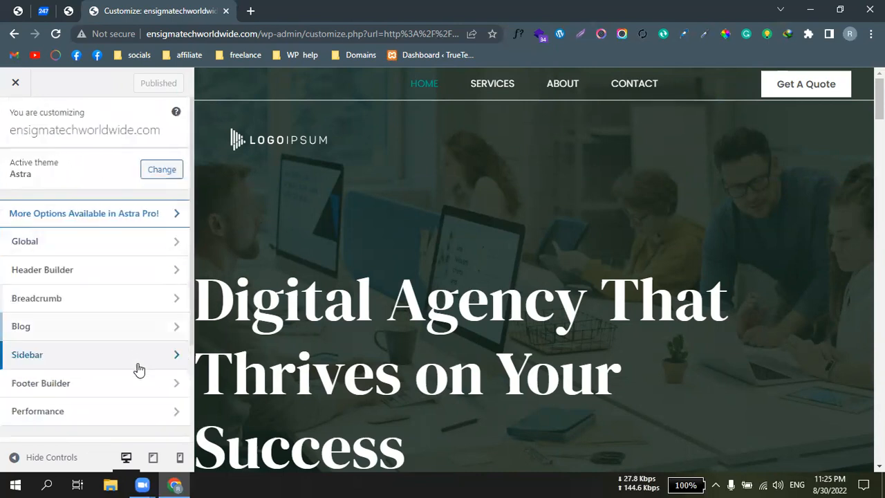
# Open the Footer Builder and examine the address, e-mail and copyright text in the footer preview
pyautogui.click(150, 387)
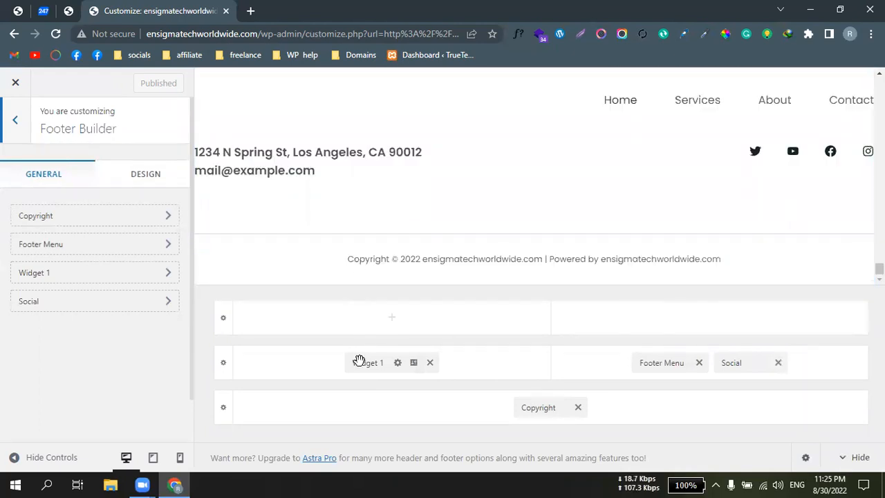
pyautogui.moveTo(328, 174); pyautogui.dragTo(262, 141)
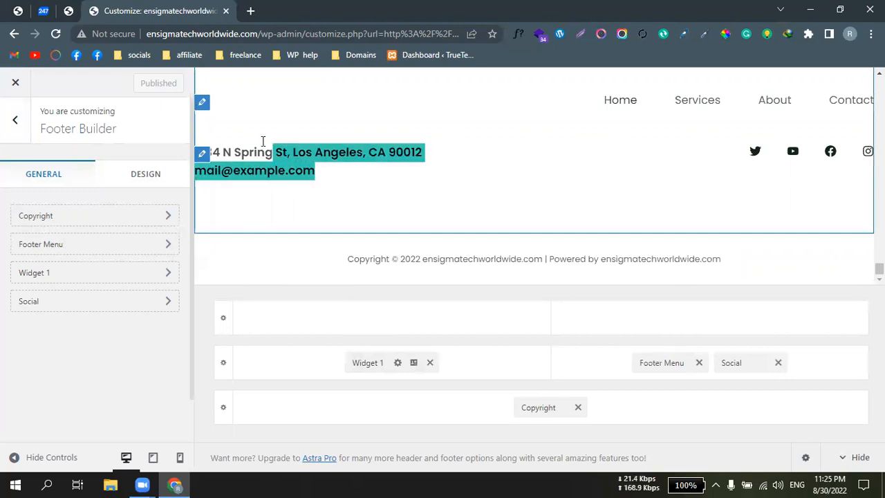
pyautogui.click(390, 193)
pyautogui.moveTo(422, 152); pyautogui.dragTo(269, 152)
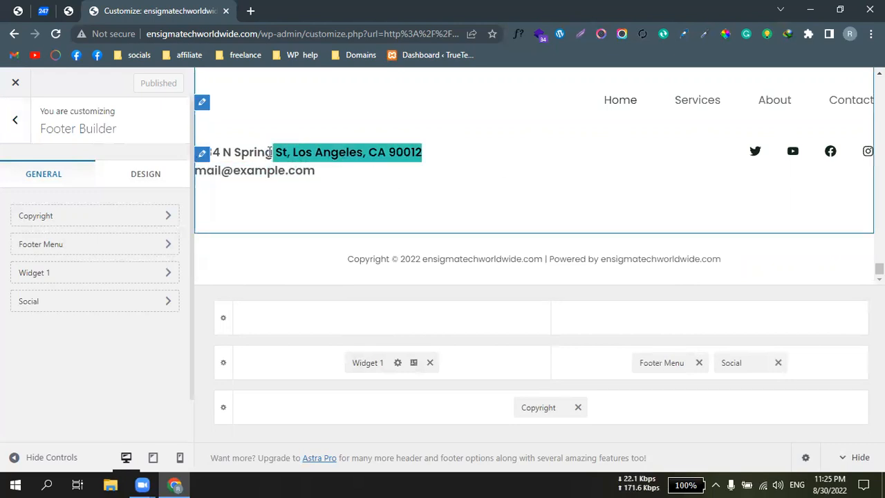
pyautogui.click(474, 159)
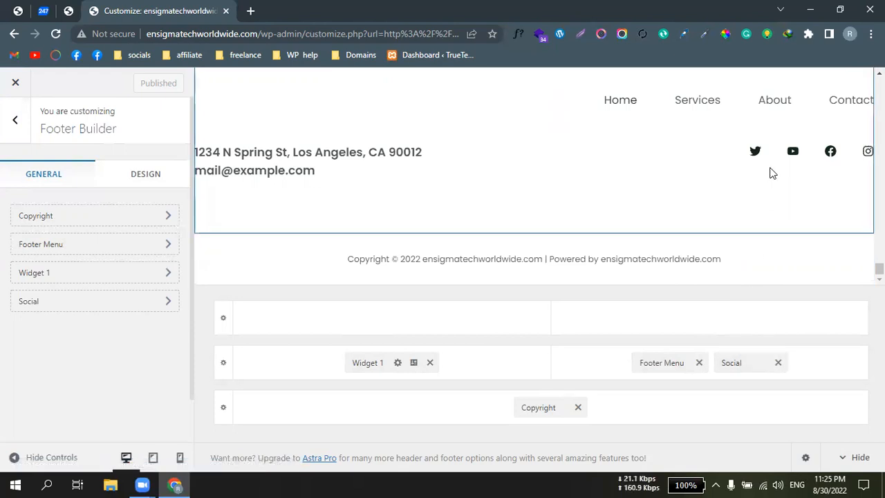
pyautogui.moveTo(348, 259); pyautogui.dragTo(760, 268)
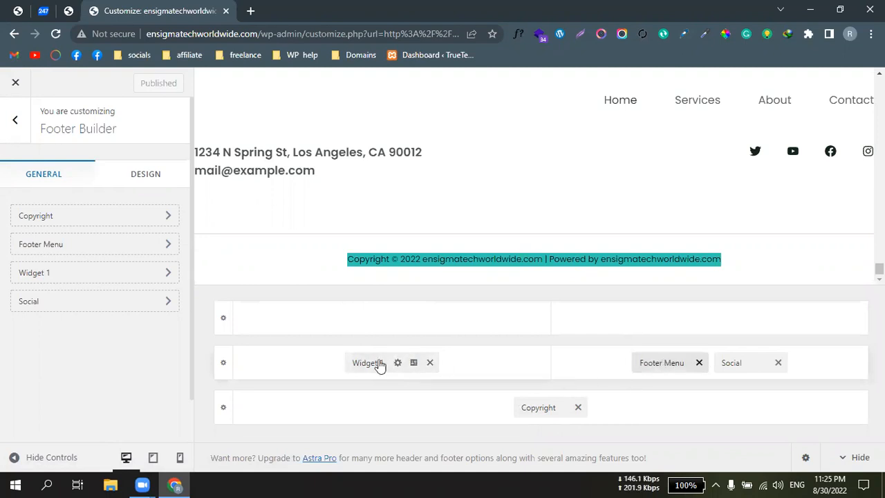
# Move the Footer Menu to the left section and the Social element to the right section of the top footer row
pyautogui.moveTo(650, 363); pyautogui.dragTo(370, 333)
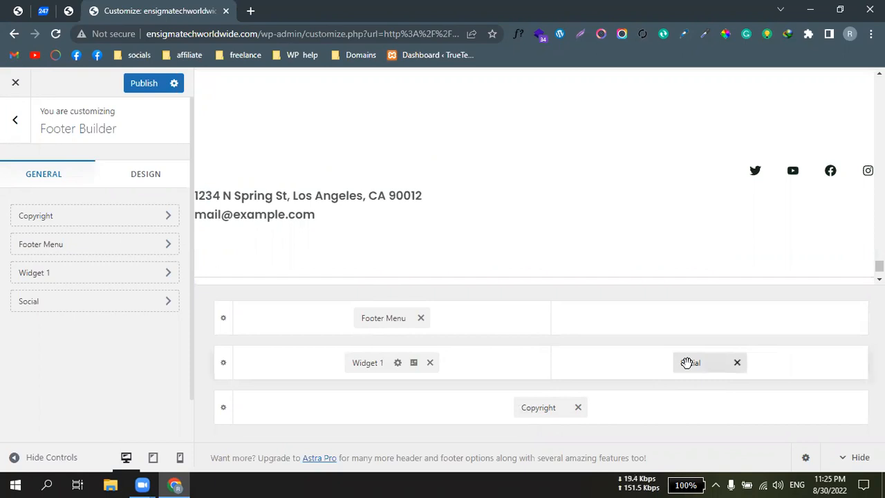
pyautogui.moveTo(686, 362); pyautogui.dragTo(701, 290)
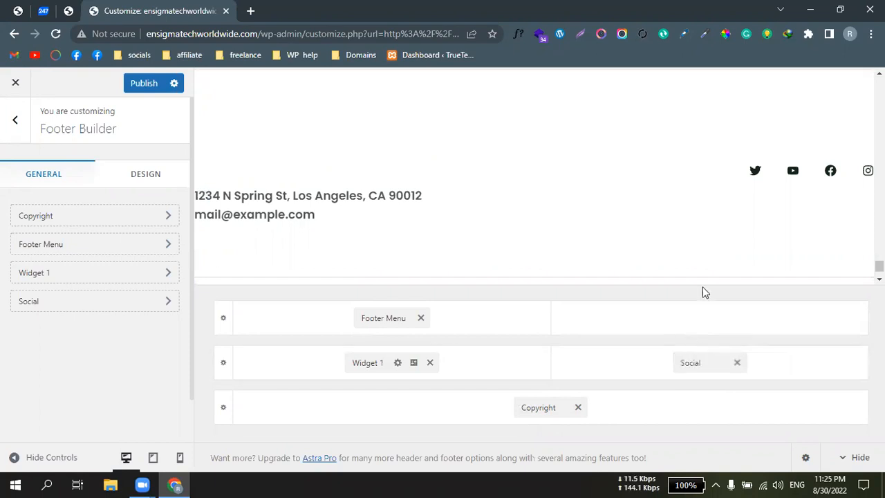
pyautogui.moveTo(693, 362); pyautogui.dragTo(695, 318)
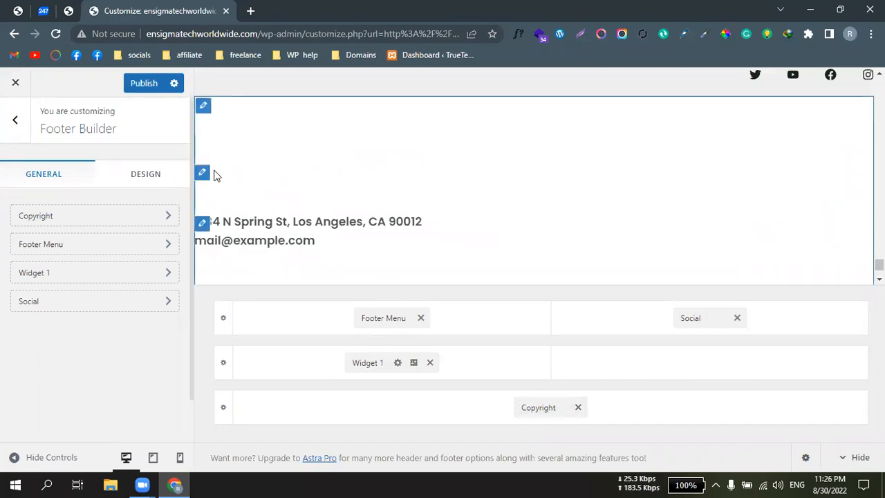
# Return the Footer Menu and Social elements to the right section of the middle footer row, and publish the footer layout
pyautogui.moveTo(377, 310); pyautogui.dragTo(695, 362)
pyautogui.moveTo(705, 321); pyautogui.dragTo(799, 369)
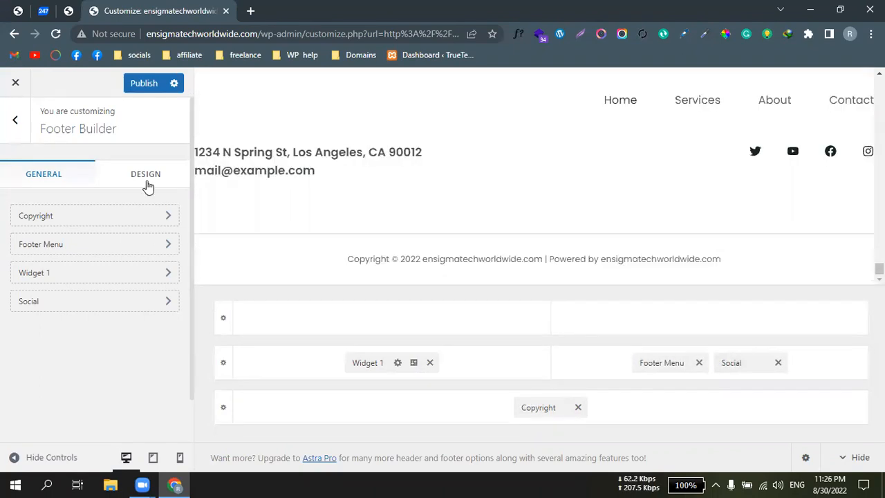
pyautogui.click(138, 90)
pyautogui.click(15, 123)
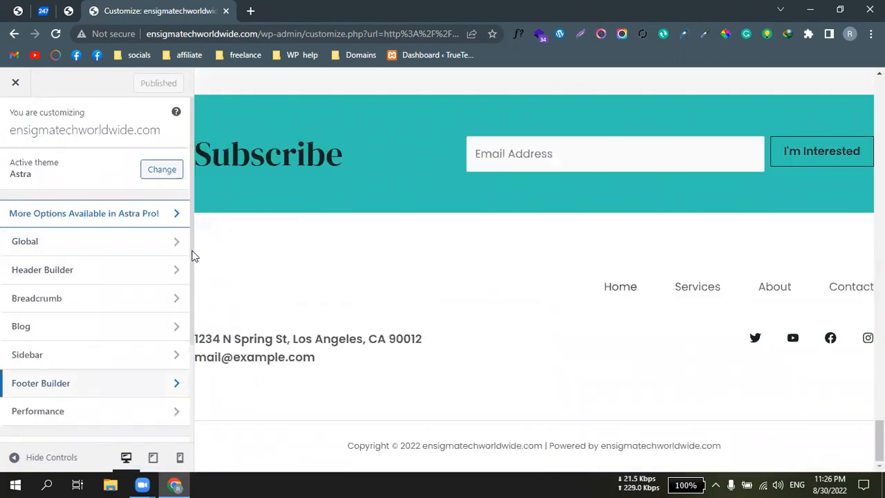
# Check the Google Fonts loading option in the Performance settings
pyautogui.scroll(-3, 191, 277)
pyautogui.scroll(-2, 195, 312)
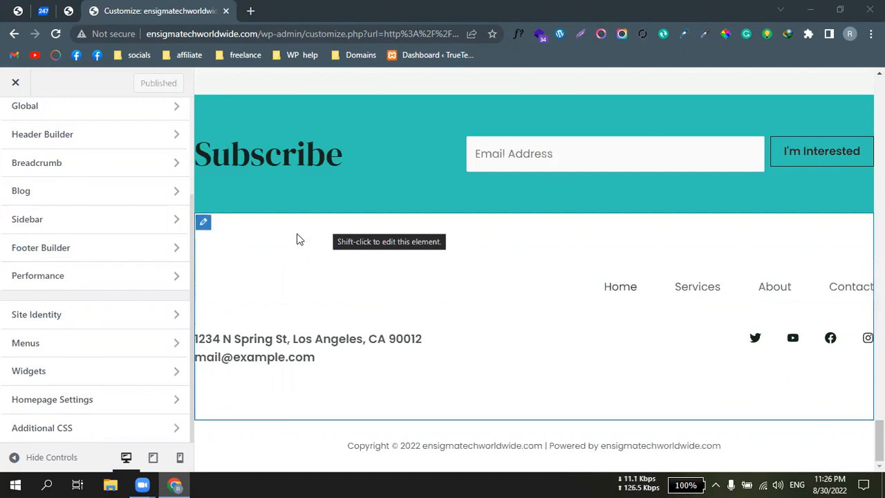
pyautogui.click(171, 287)
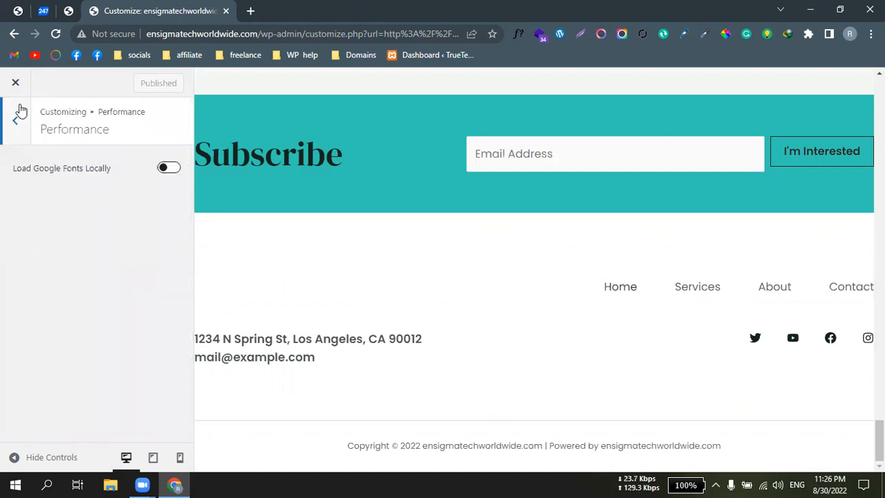
pyautogui.click(16, 132)
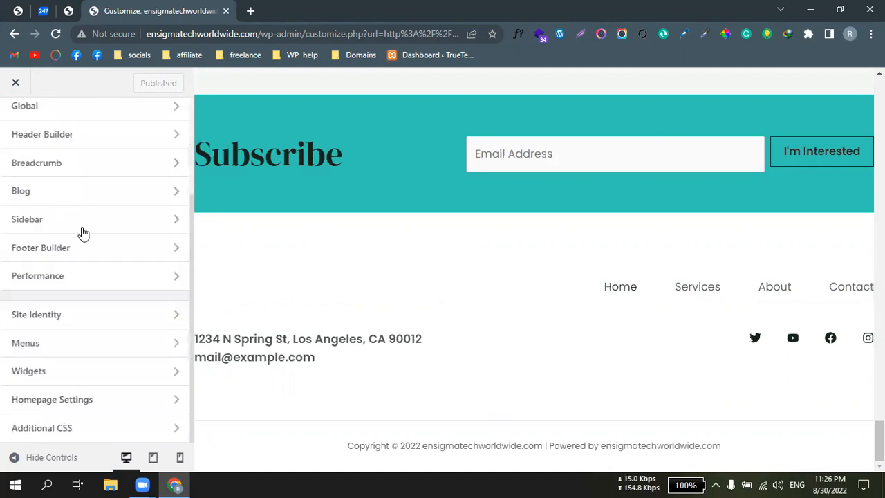
# Review the logo, logo width, site title and tagline options under Site Identity, and open the Site Icon settings
pyautogui.click(121, 322)
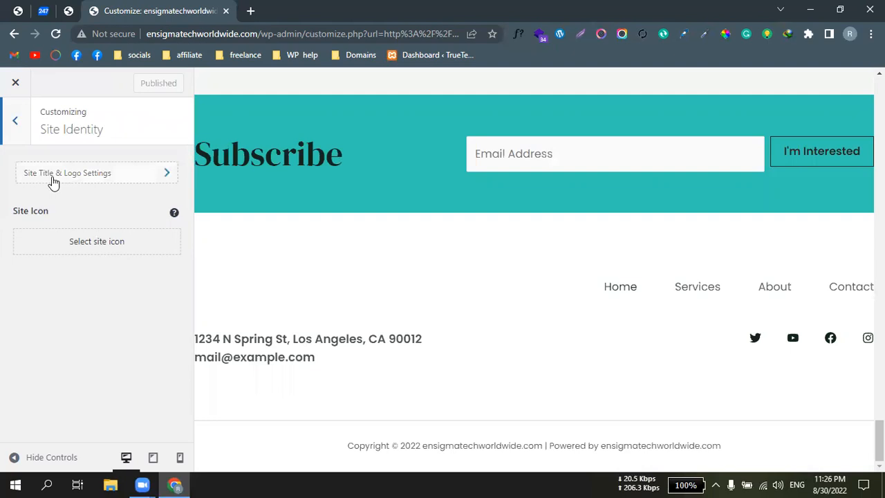
pyautogui.click(95, 180)
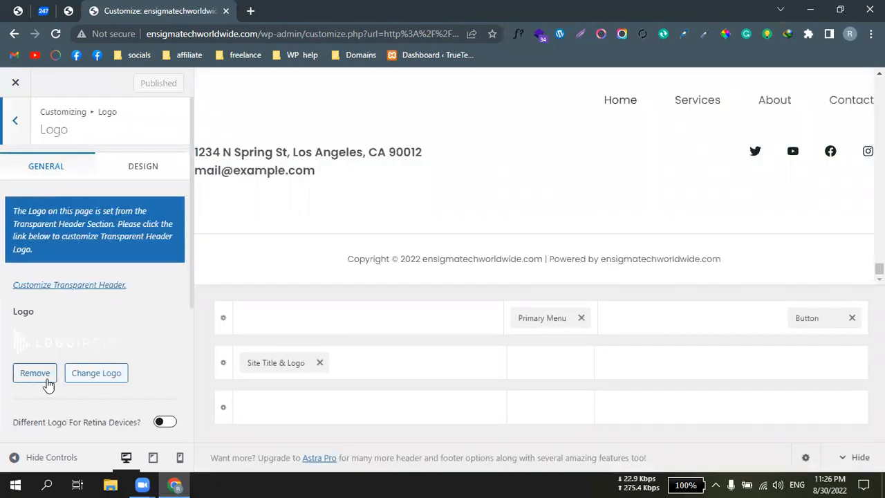
pyautogui.scroll(-3, 192, 300)
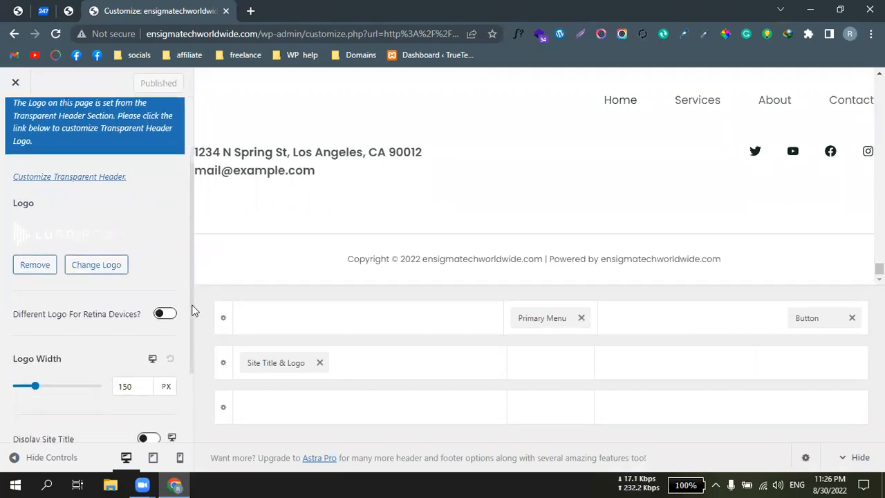
pyautogui.scroll(-3, 193, 311)
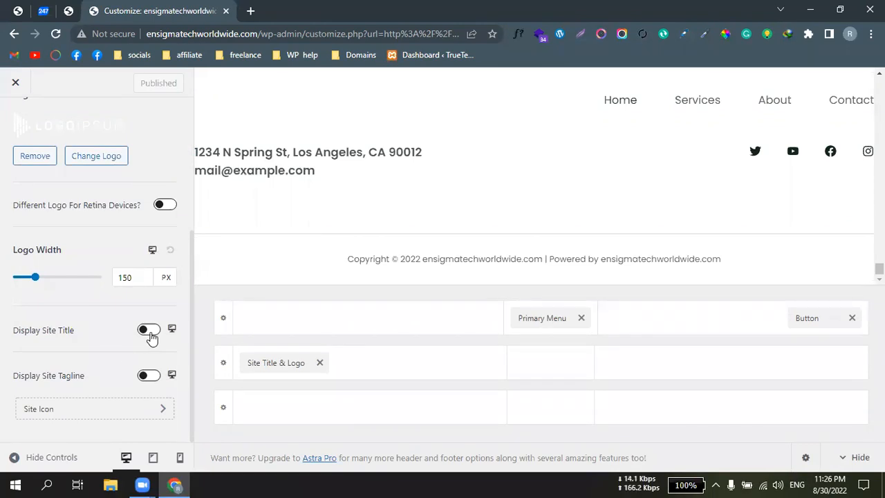
pyautogui.click(83, 415)
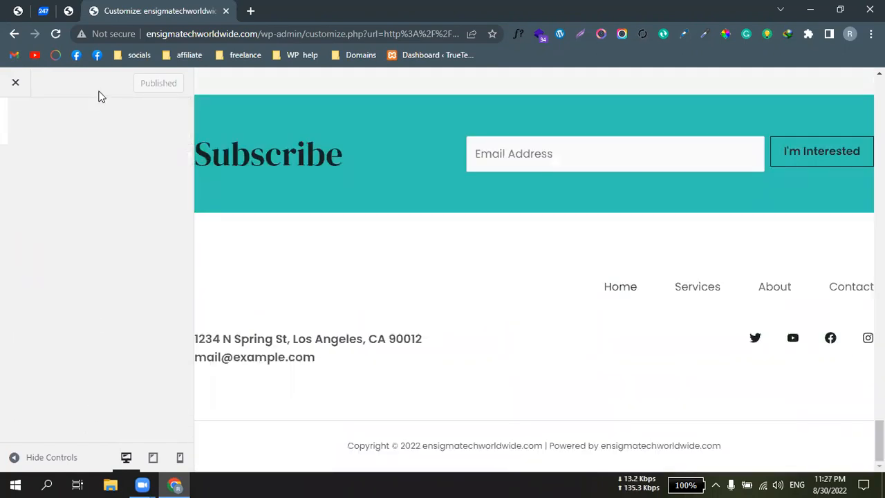
pyautogui.rightClick(34, 61)
pyautogui.click(49, 70)
pyautogui.click(289, 12)
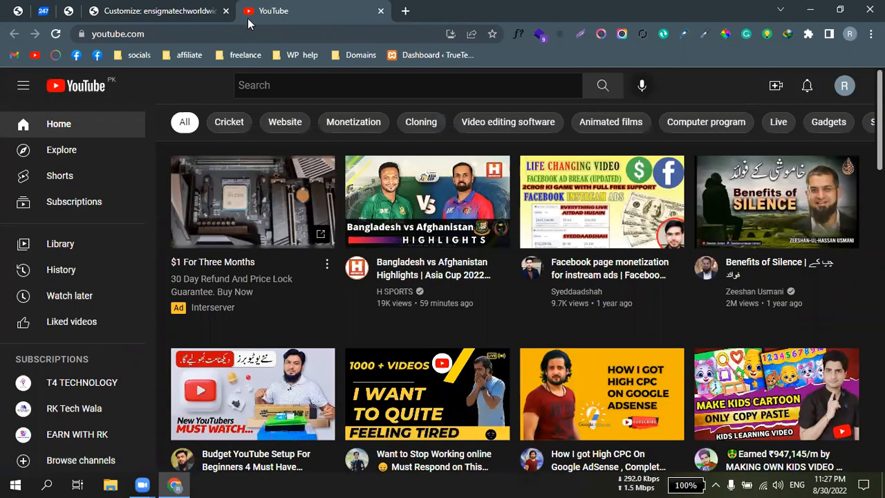
pyautogui.click(380, 10)
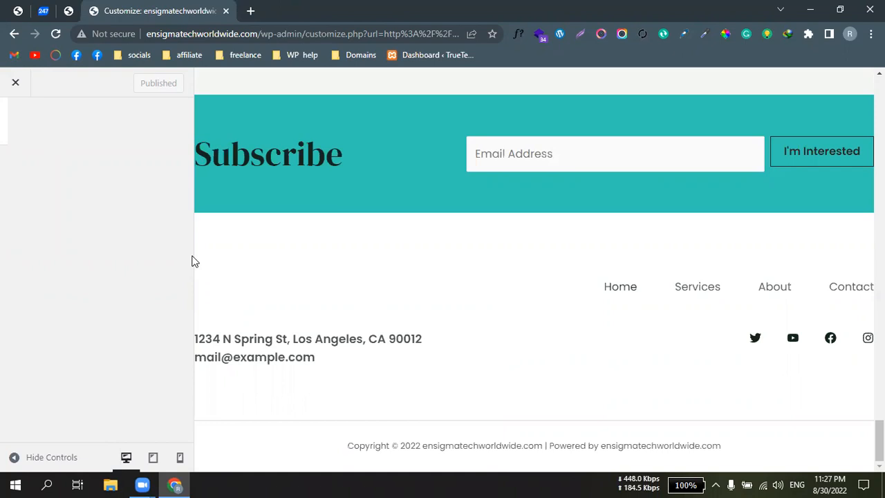
# Close and reopen the Customizer, and review the latest posts and static page options in Homepage Settings
pyautogui.click(15, 84)
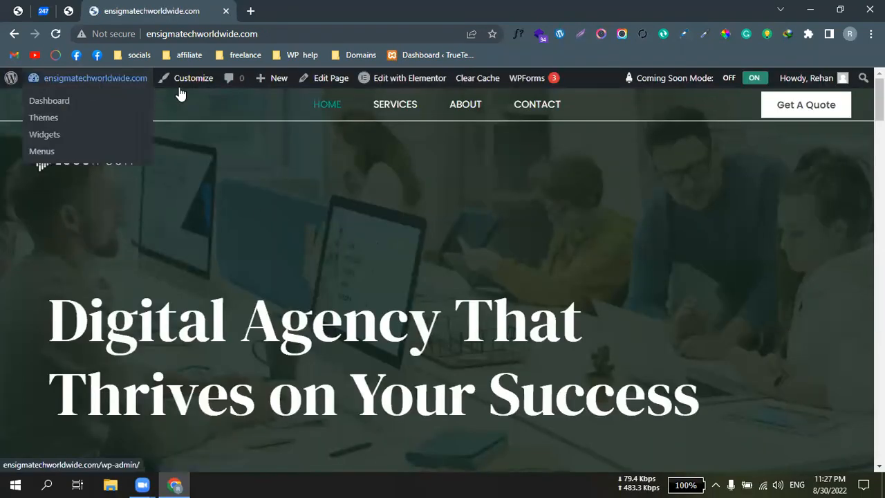
pyautogui.click(187, 81)
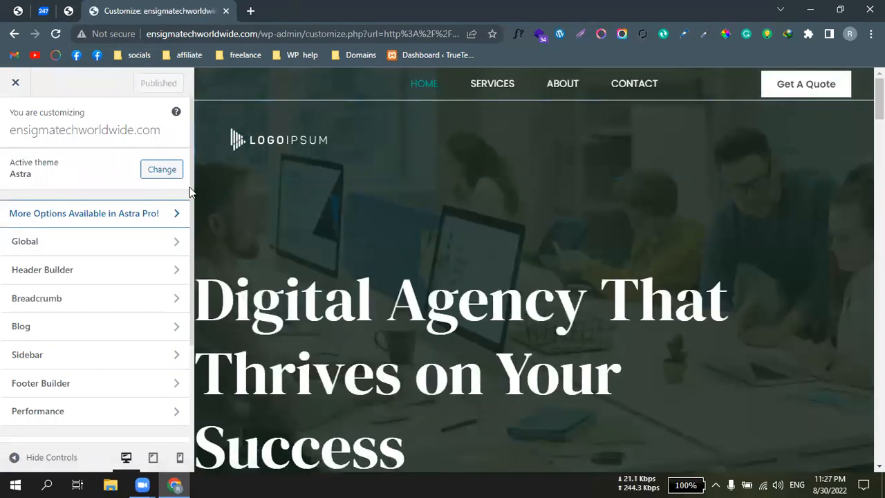
pyautogui.scroll(-2, 186, 255)
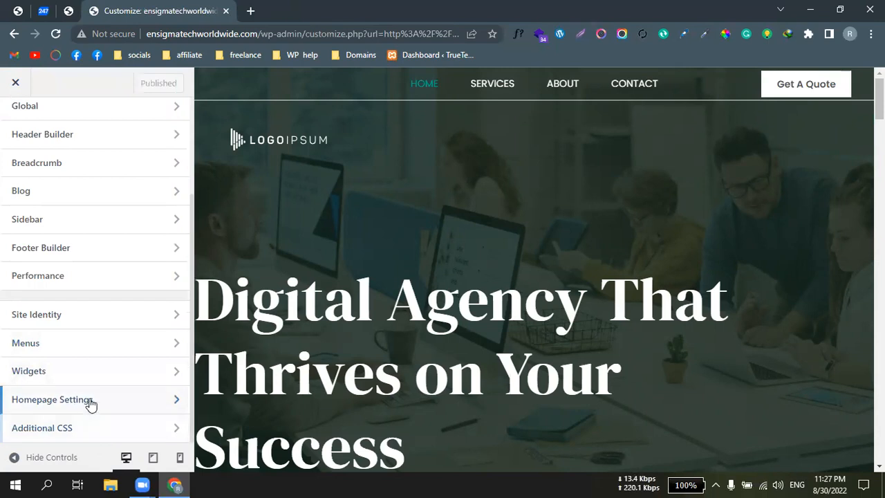
pyautogui.click(131, 405)
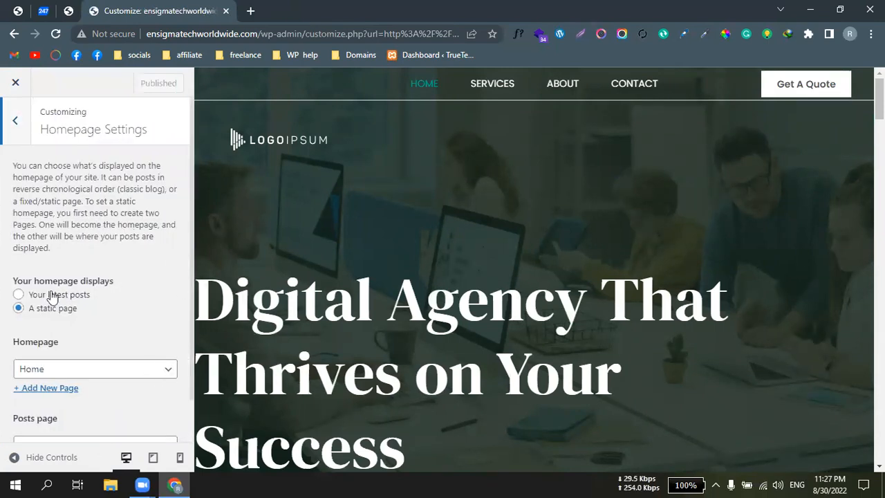
pyautogui.click(60, 298)
pyautogui.moveTo(91, 297); pyautogui.dragTo(35, 308)
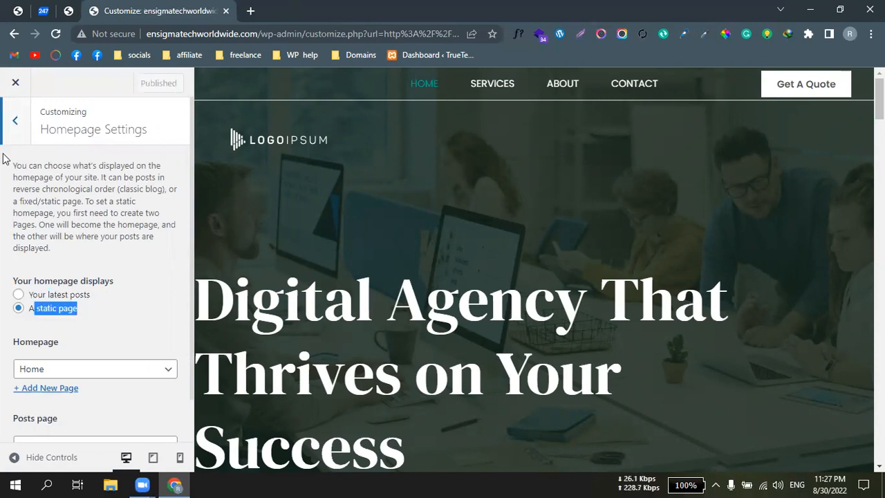
pyautogui.click(10, 131)
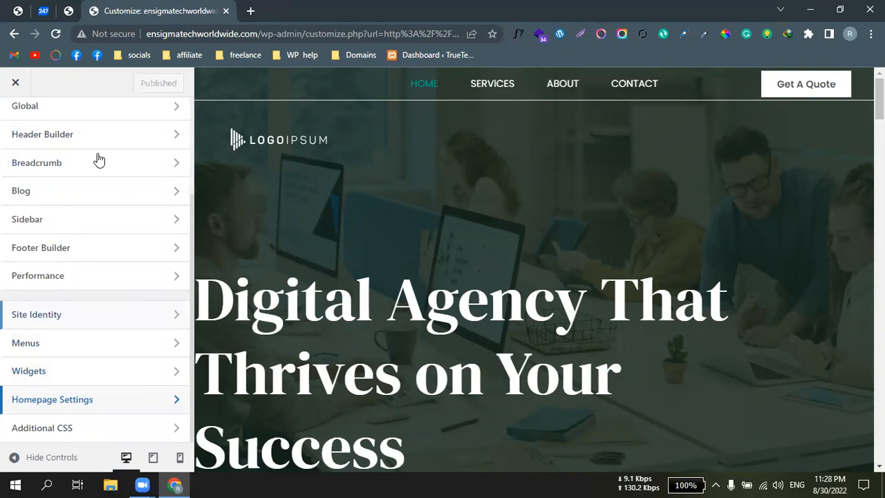
# Close the Customizer and open the Menus page of the WordPress dashboard in a new browser tab
pyautogui.click(226, 11)
pyautogui.moveTo(54, 331)
pyautogui.moveTo(52, 307)
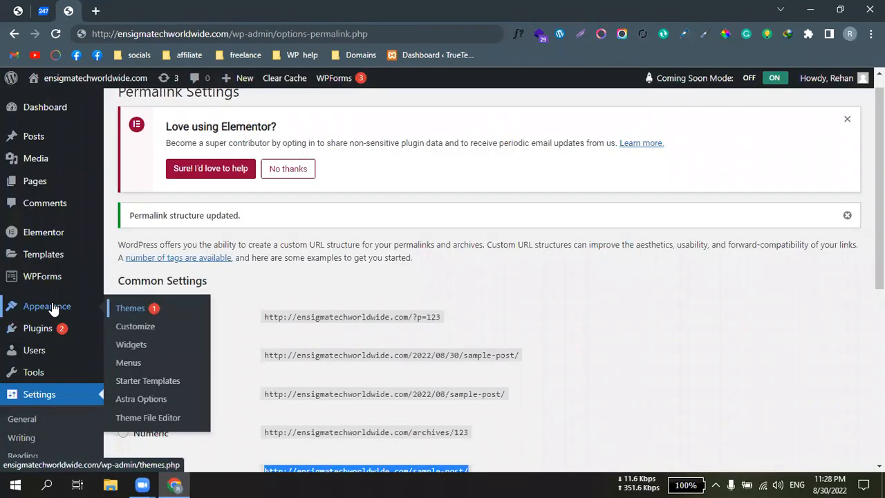
pyautogui.rightClick(130, 364)
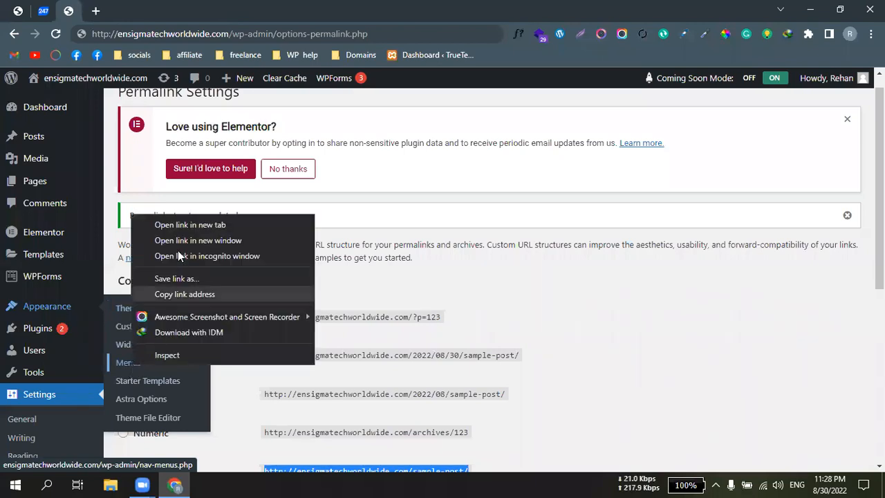
pyautogui.click(183, 228)
pyautogui.click(172, 9)
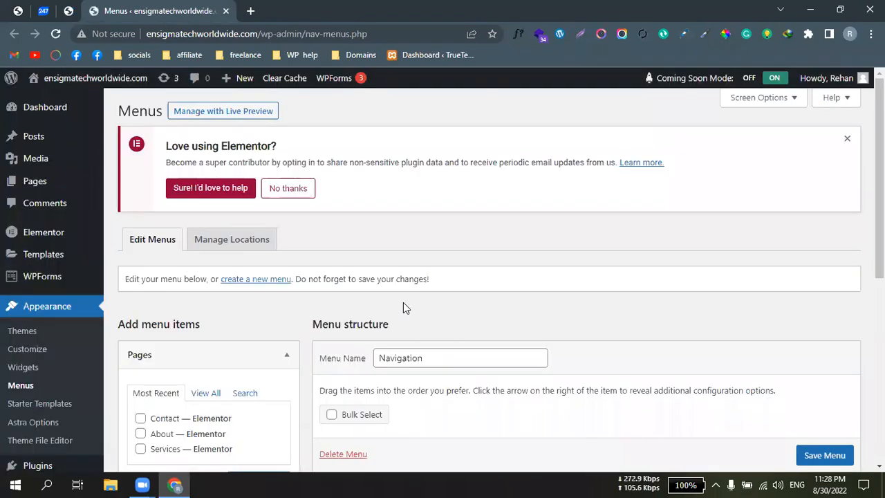
# Review the categories, custom links and posts available for adding to the Navigation menu
pyautogui.scroll(-3, 483, 276)
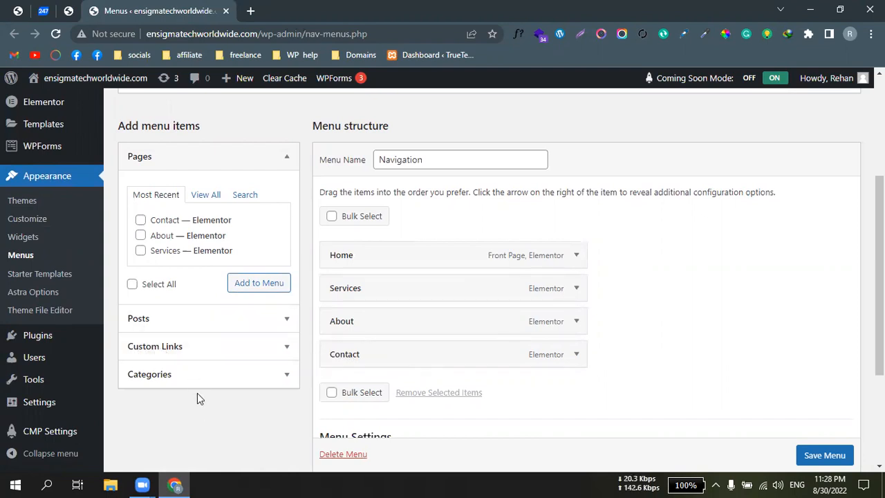
pyautogui.click(286, 374)
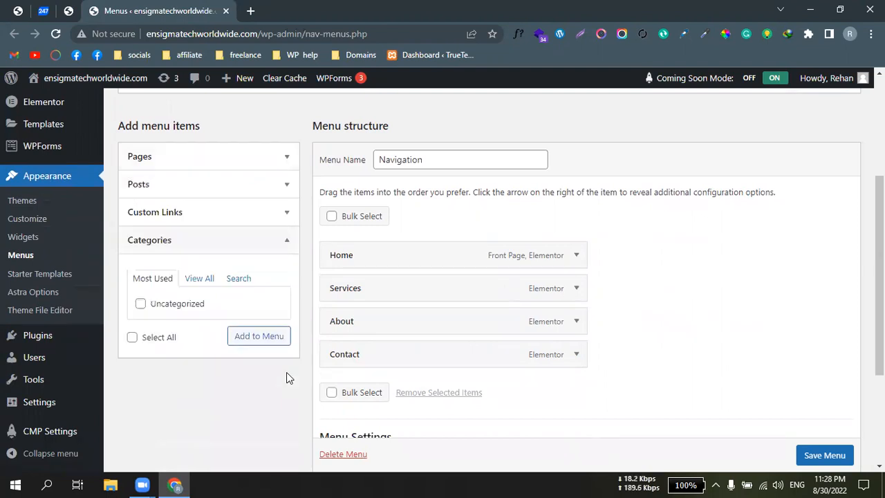
pyautogui.click(287, 244)
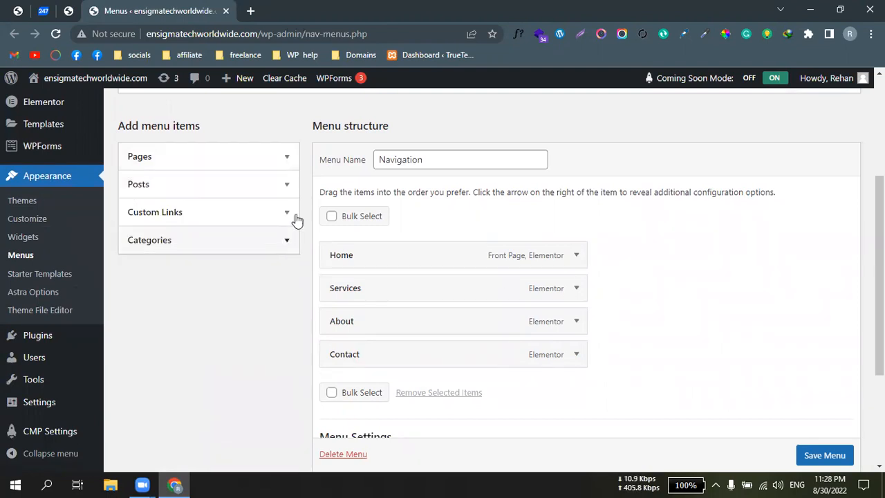
pyautogui.click(289, 215)
pyautogui.click(289, 215)
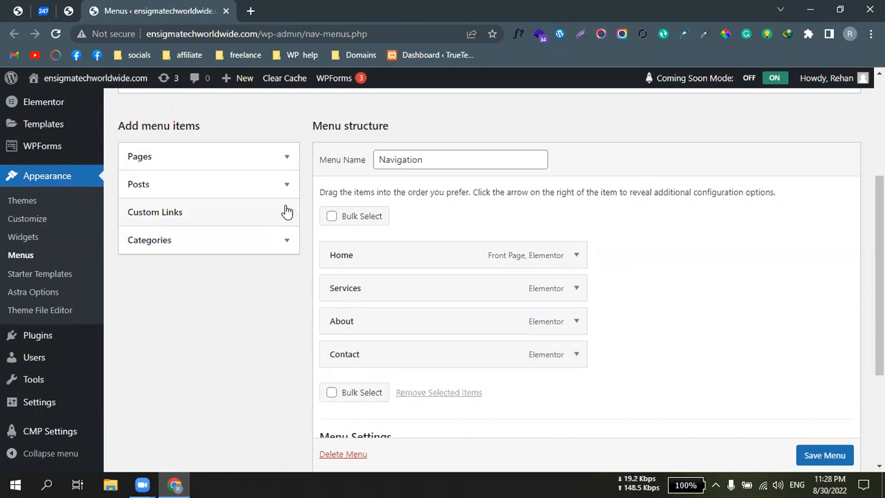
pyautogui.click(288, 188)
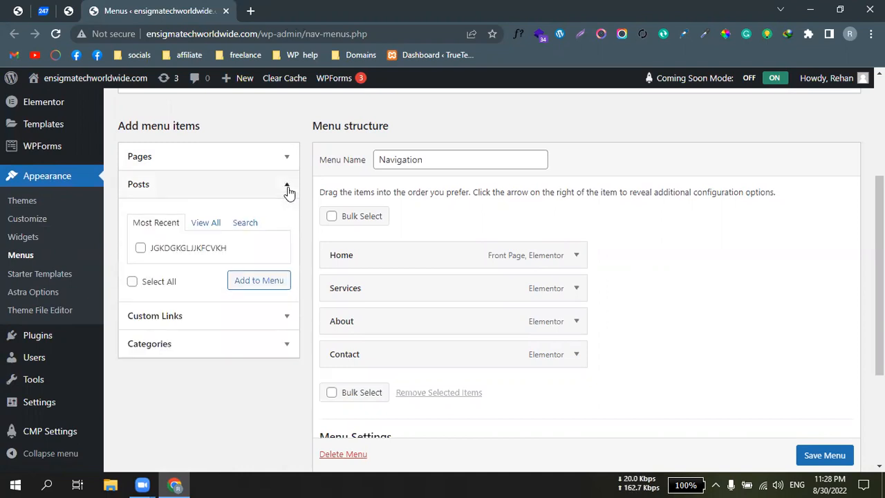
pyautogui.click(288, 186)
pyautogui.click(287, 187)
pyautogui.doubleClick(228, 251)
pyautogui.click(287, 187)
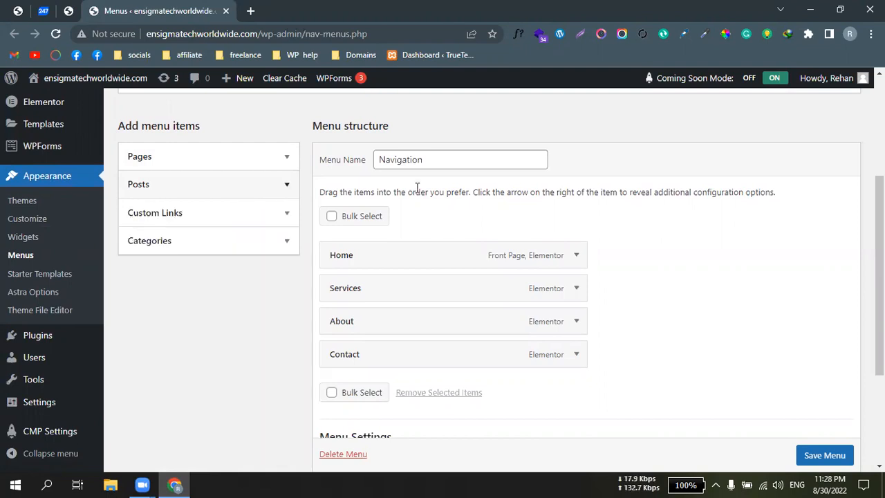
pyautogui.scroll(2, 341, 319)
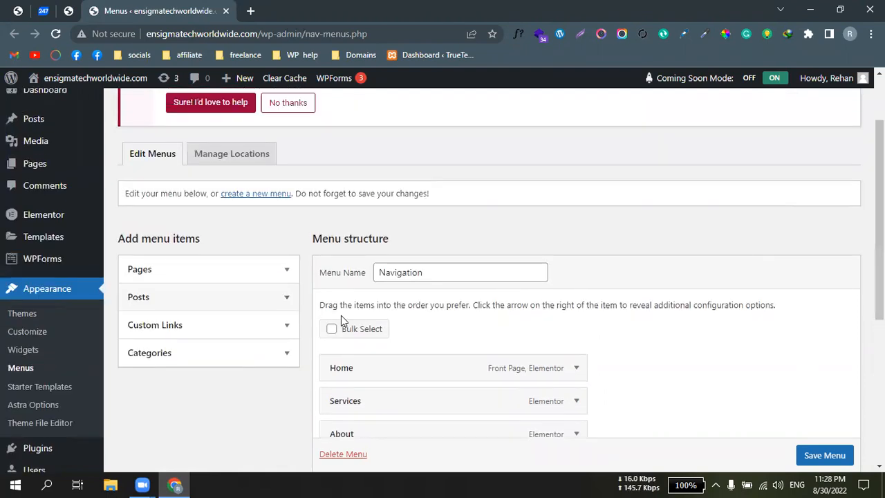
# View all pages available as menu items and look over the Navigation menu's structure
pyautogui.click(288, 271)
pyautogui.scroll(-2, 843, 163)
pyautogui.scroll(-1, 383, 316)
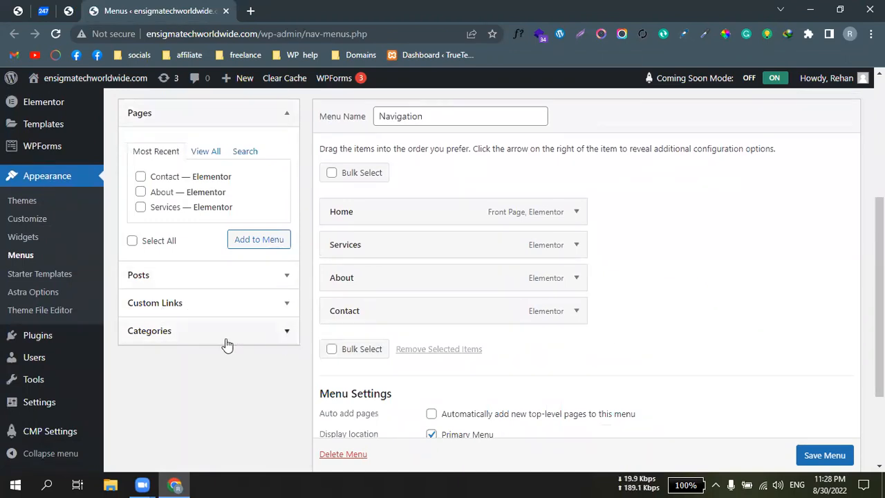
pyautogui.click(207, 157)
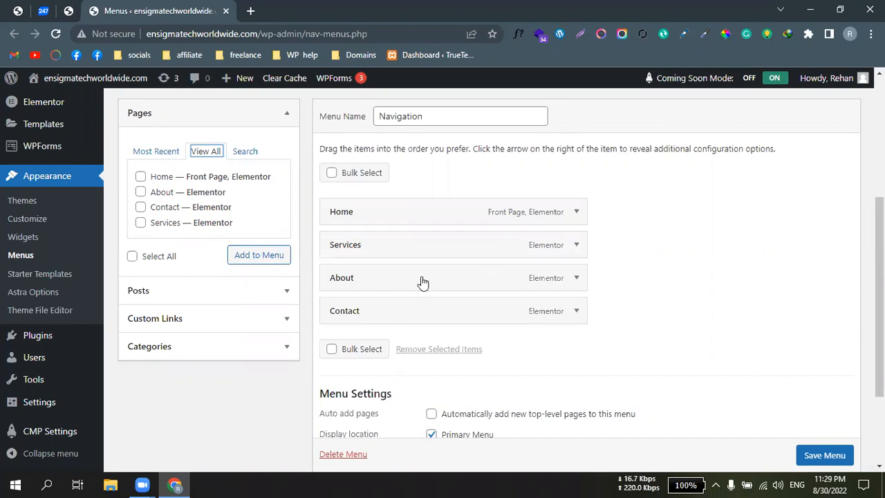
pyautogui.scroll(1, 484, 277)
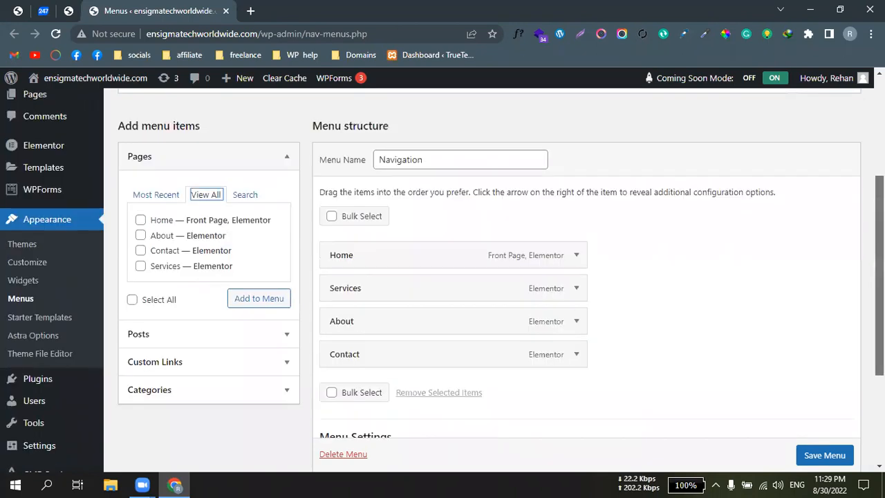
pyautogui.scroll(-2, 484, 276)
pyautogui.scroll(3, 413, 445)
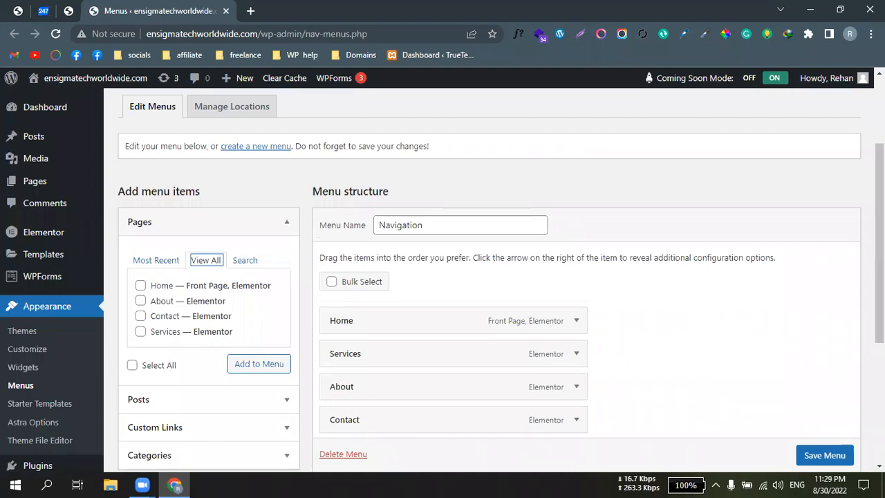
# Permanently delete the existing Navigation menu
pyautogui.scroll(-4, 351, 445)
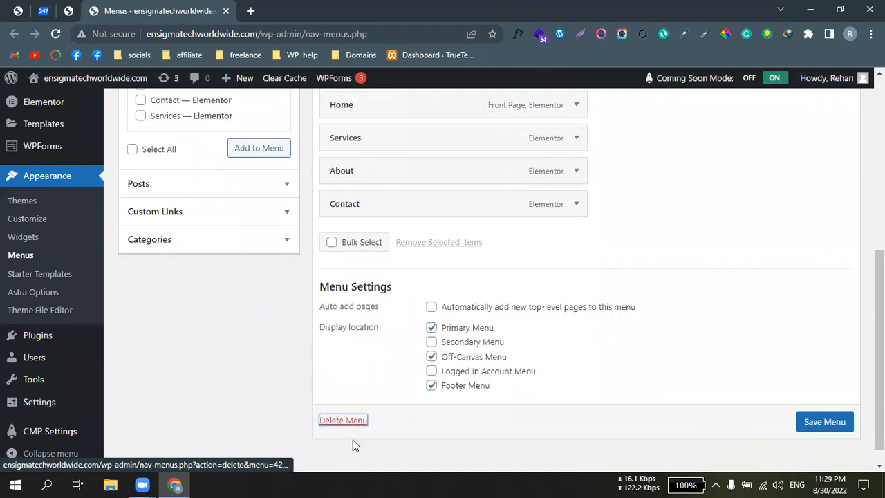
pyautogui.click(343, 420)
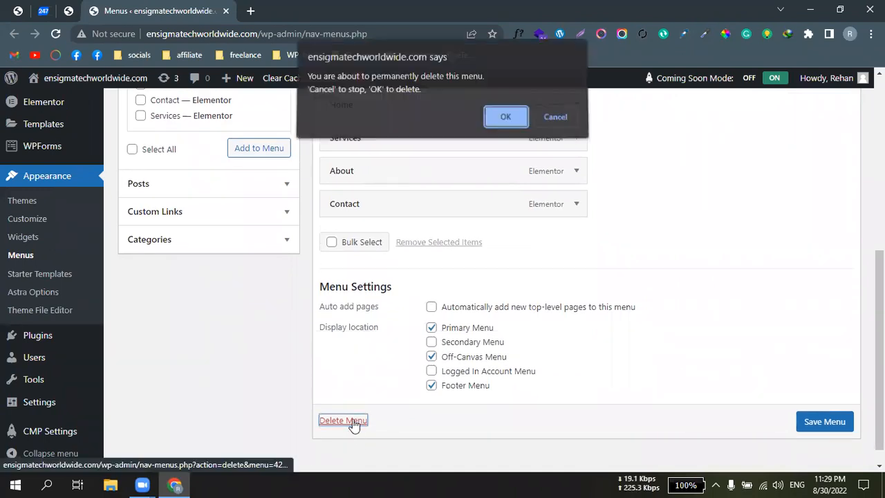
pyautogui.click(506, 122)
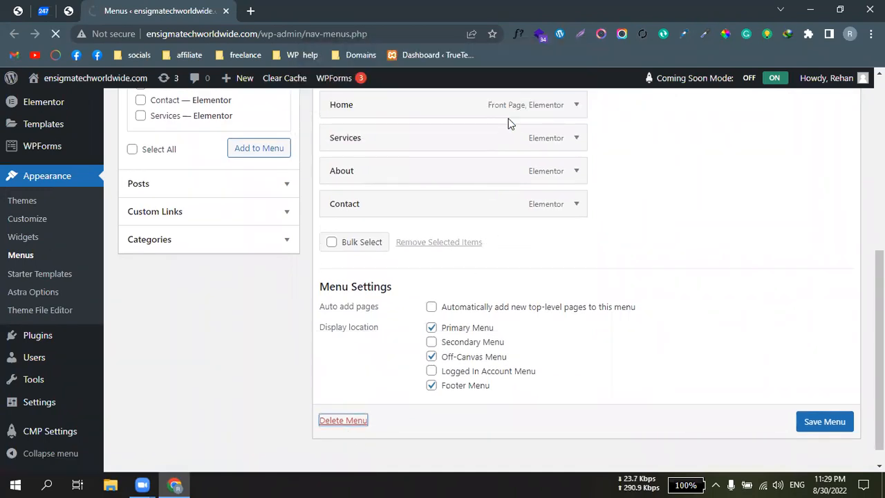
# Create a new menu named "Main M enu"
pyautogui.scroll(-2, 705, 209)
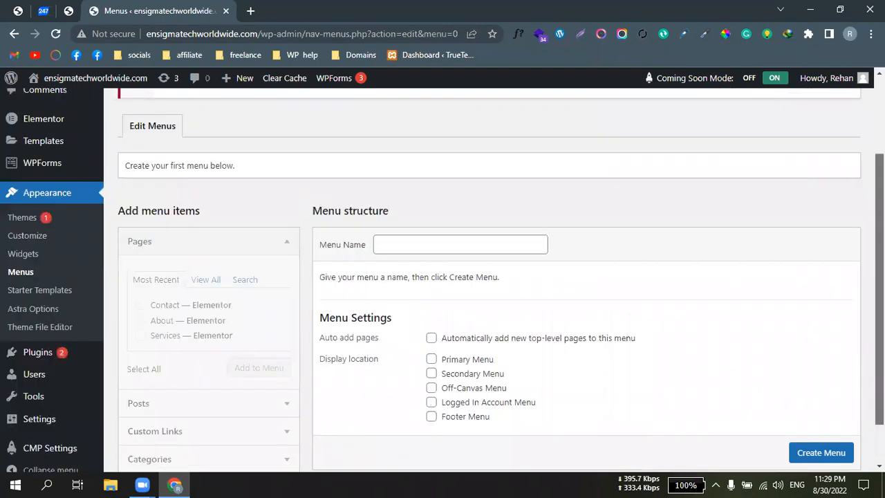
pyautogui.scroll(-1, 705, 210)
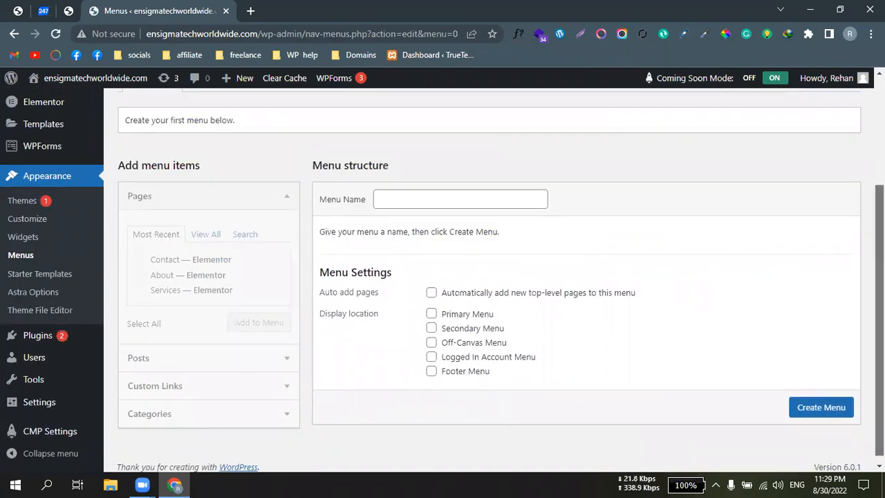
pyautogui.scroll(2, 847, 432)
pyautogui.scroll(-2, 847, 432)
pyautogui.click(821, 406)
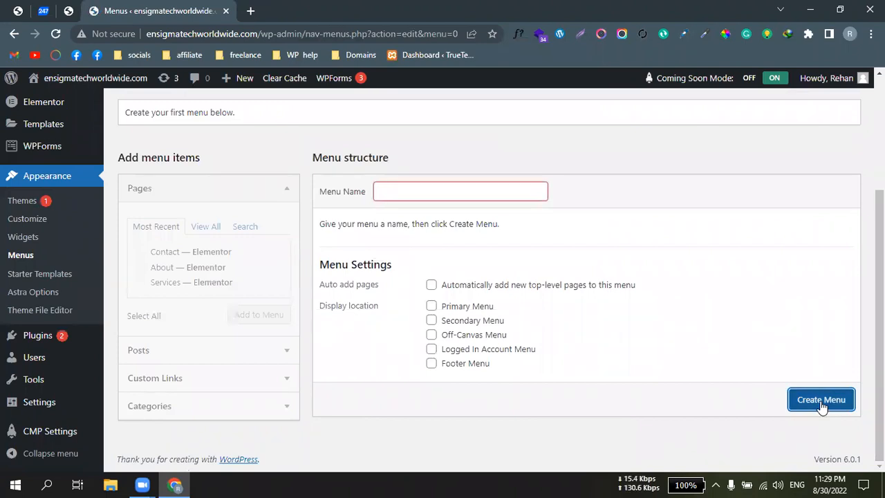
pyautogui.click(477, 189)
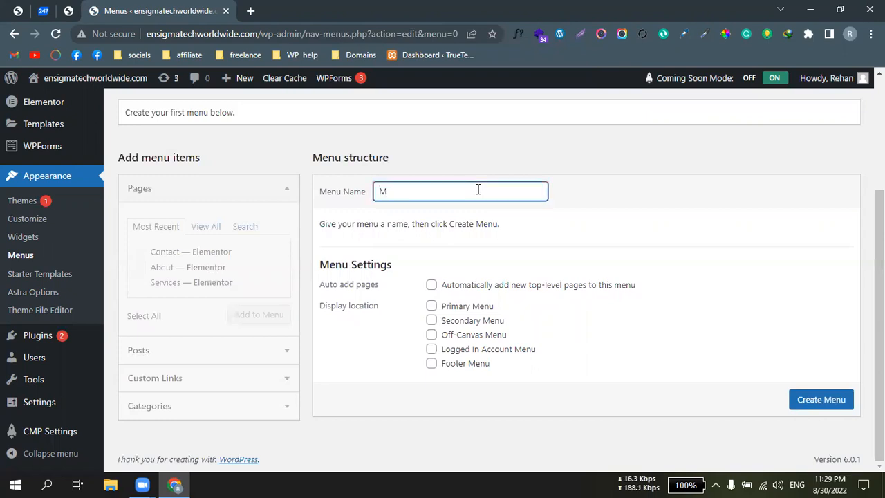
pyautogui.write('Main M enu')
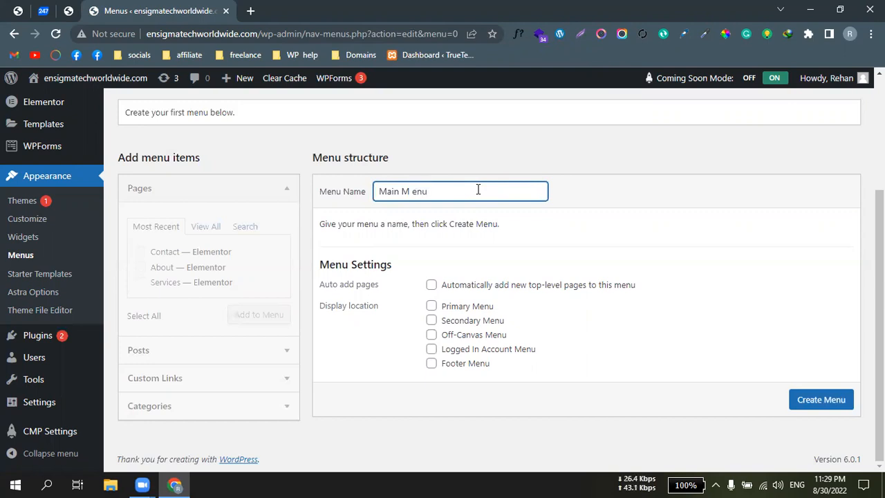
pyautogui.click(820, 400)
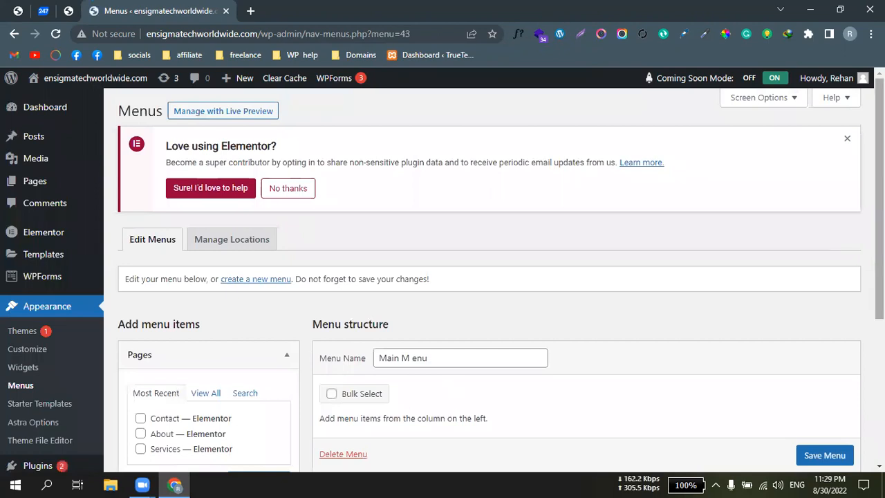
# Assign the new menu to the Primary Menu display location and save it
pyautogui.scroll(-6, 483, 276)
pyautogui.scroll(1, 484, 277)
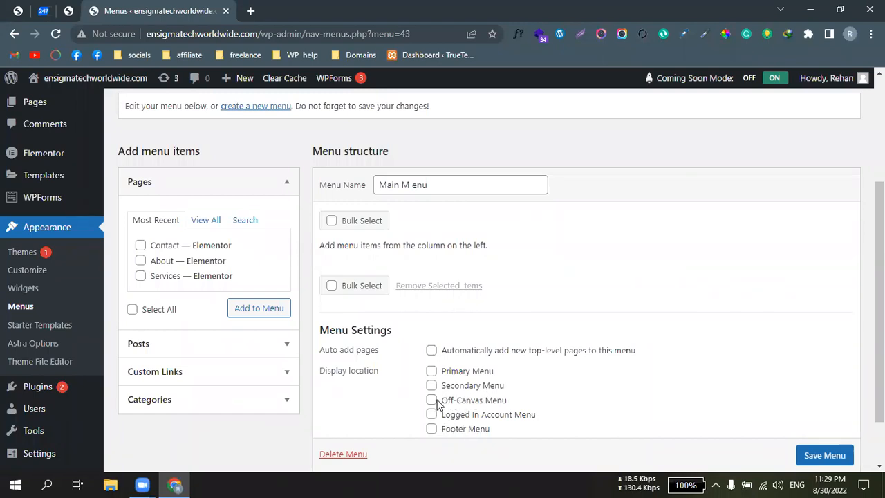
pyautogui.moveTo(441, 399); pyautogui.dragTo(548, 415)
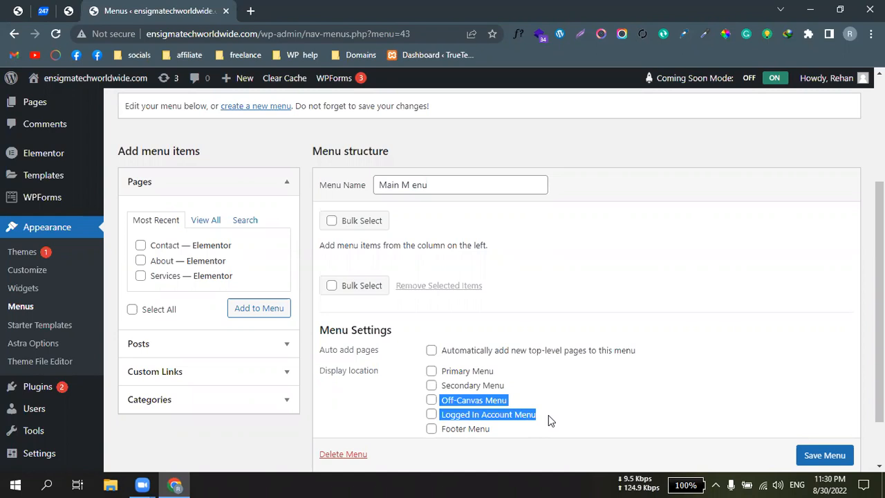
pyautogui.click(553, 385)
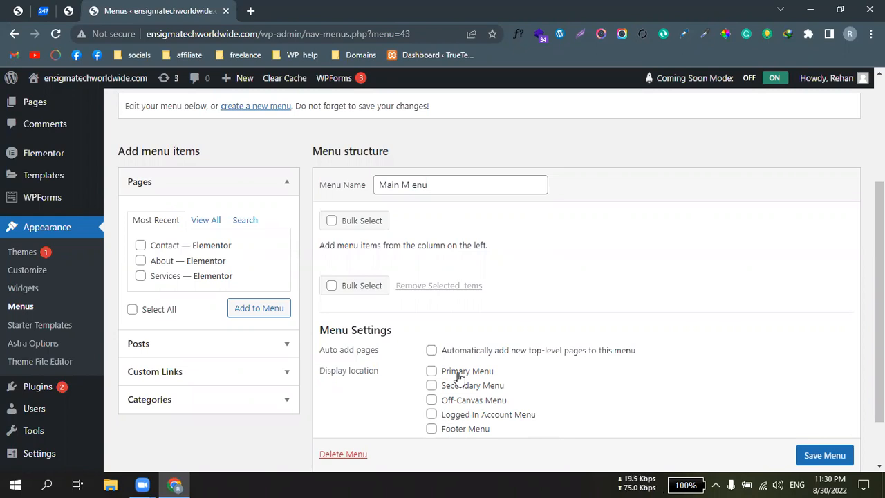
pyautogui.click(817, 454)
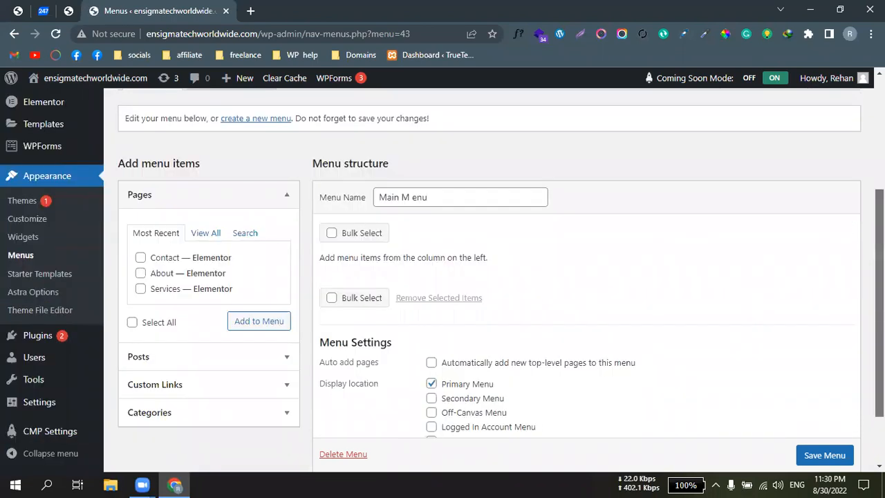
# Add the Home, About, Contact and Services pages to the menu and save it
pyautogui.click(213, 222)
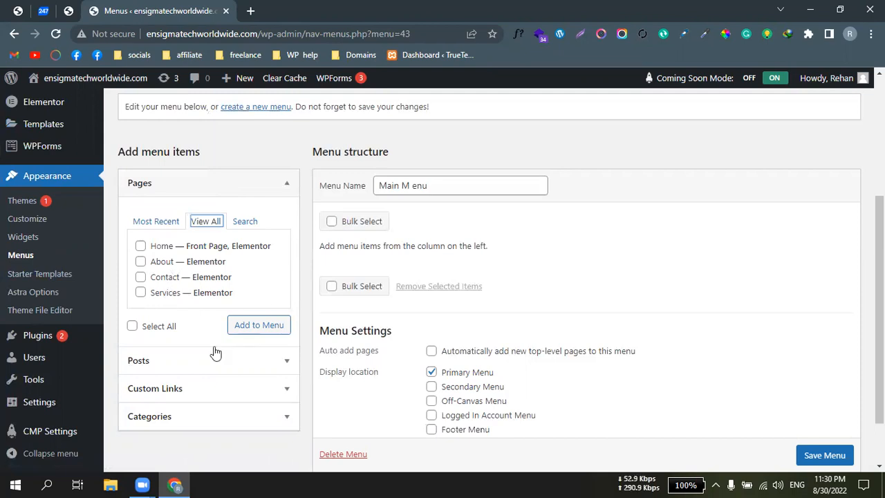
pyautogui.click(141, 247)
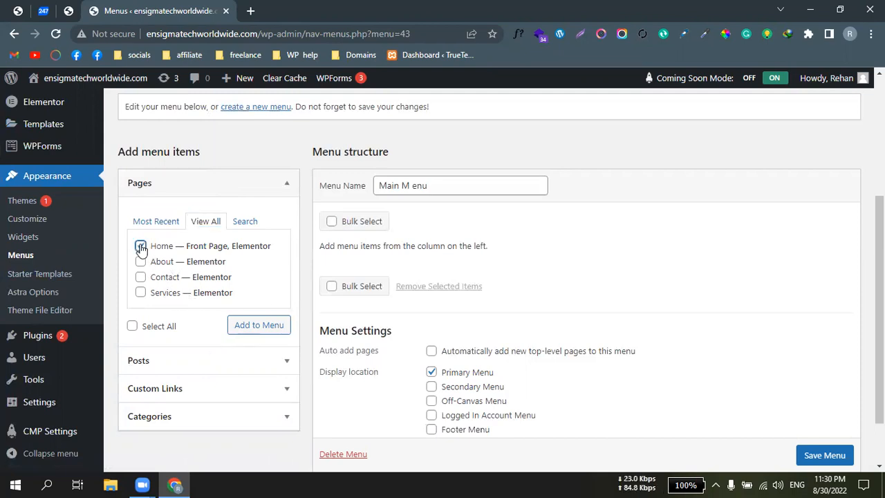
pyautogui.click(141, 262)
pyautogui.click(141, 278)
pyautogui.click(141, 293)
pyautogui.click(257, 333)
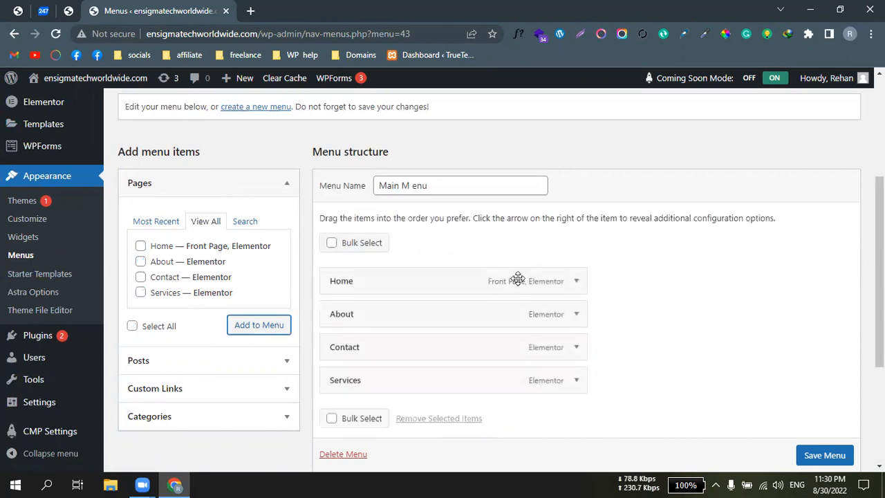
pyautogui.moveTo(878, 277); pyautogui.dragTo(879, 313)
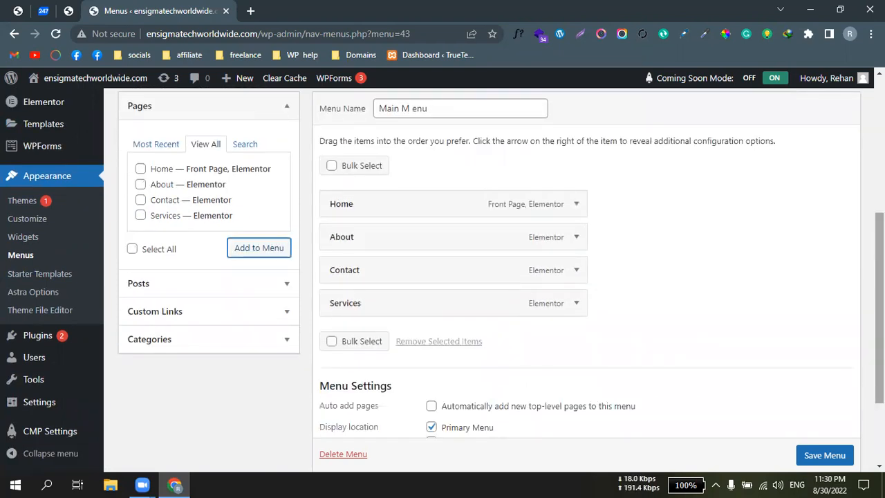
pyautogui.click(824, 455)
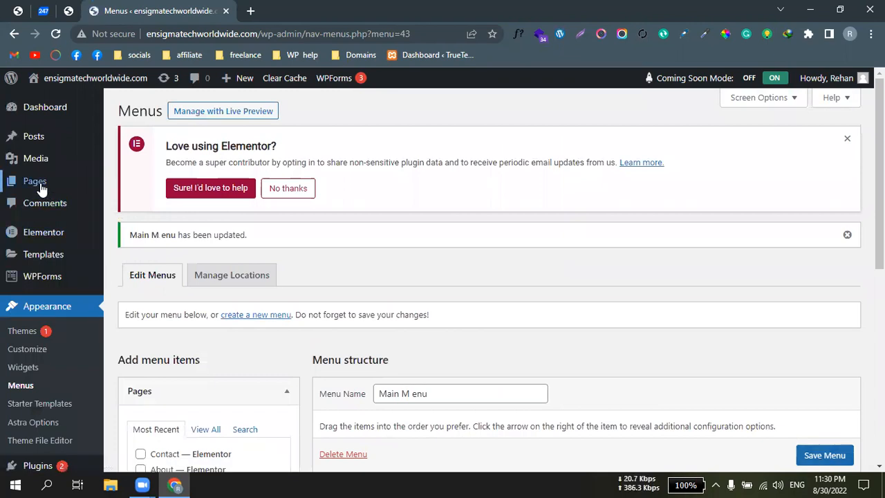
# Remove the Home, About, Contact and Services items one by one from the menu structure
pyautogui.moveTo(40, 184)
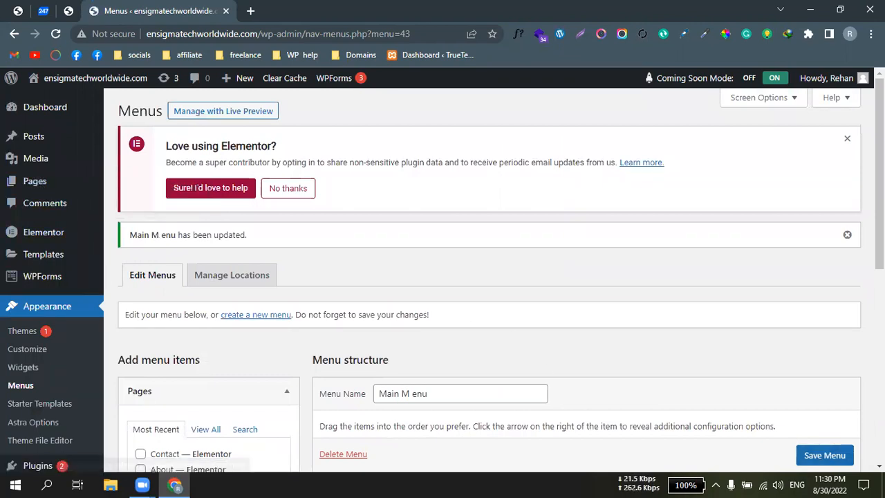
pyautogui.scroll(-4, 595, 257)
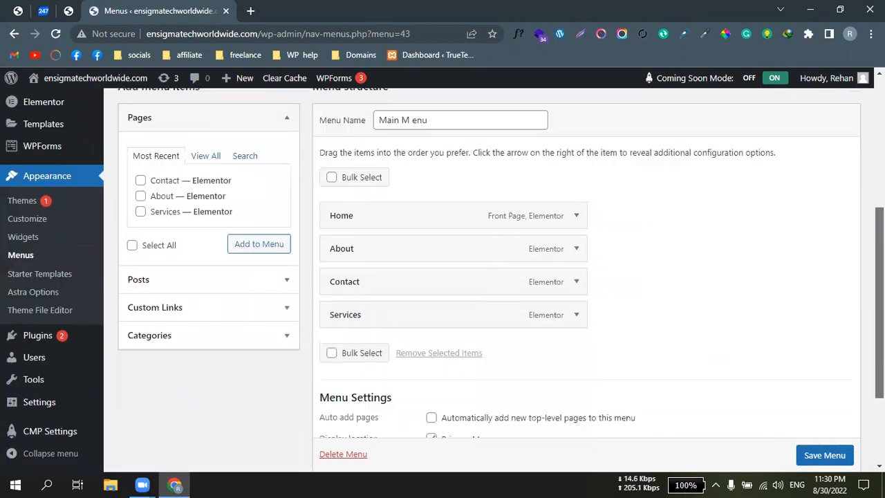
pyautogui.click(574, 217)
pyautogui.click(339, 336)
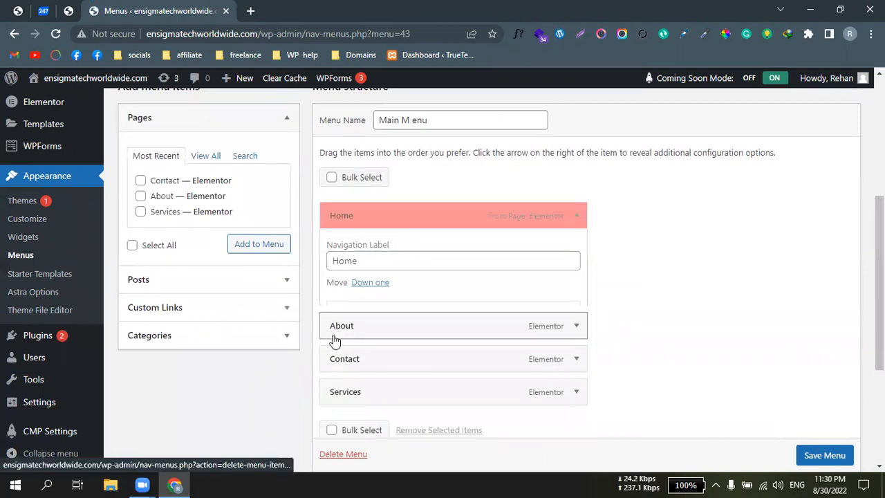
pyautogui.click(577, 219)
pyautogui.click(348, 336)
pyautogui.click(342, 335)
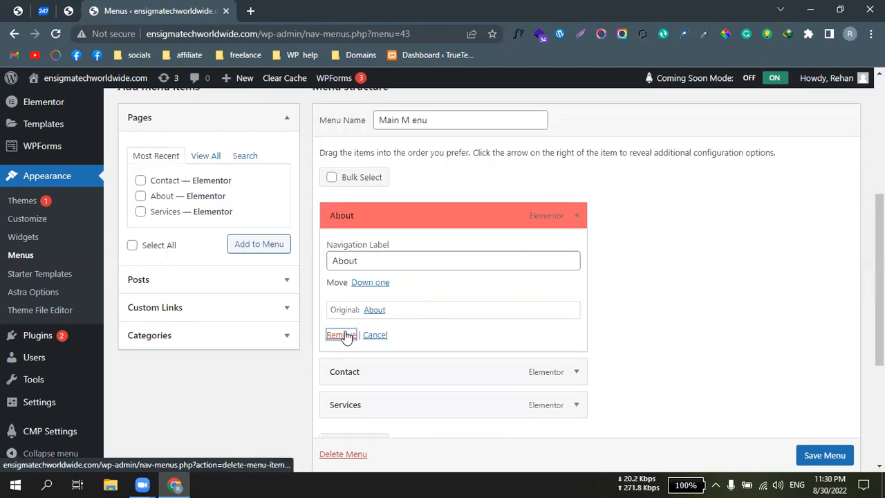
pyautogui.click(577, 216)
pyautogui.click(341, 337)
pyautogui.click(577, 216)
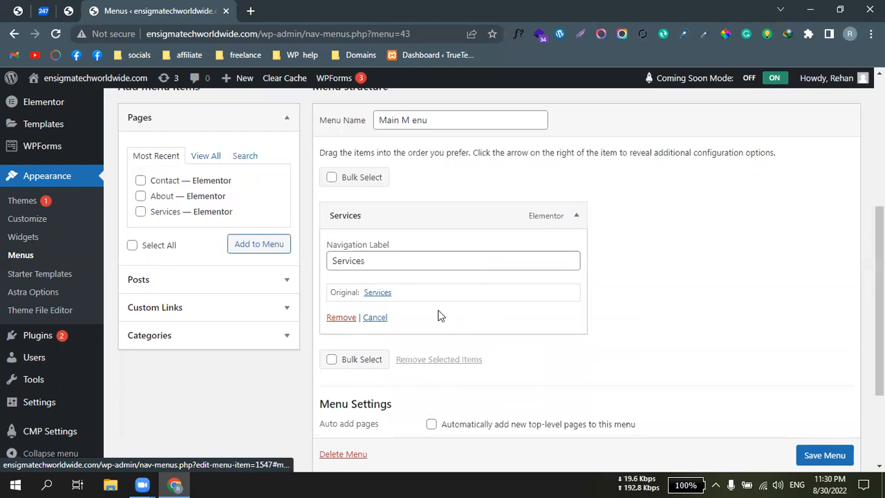
pyautogui.click(336, 319)
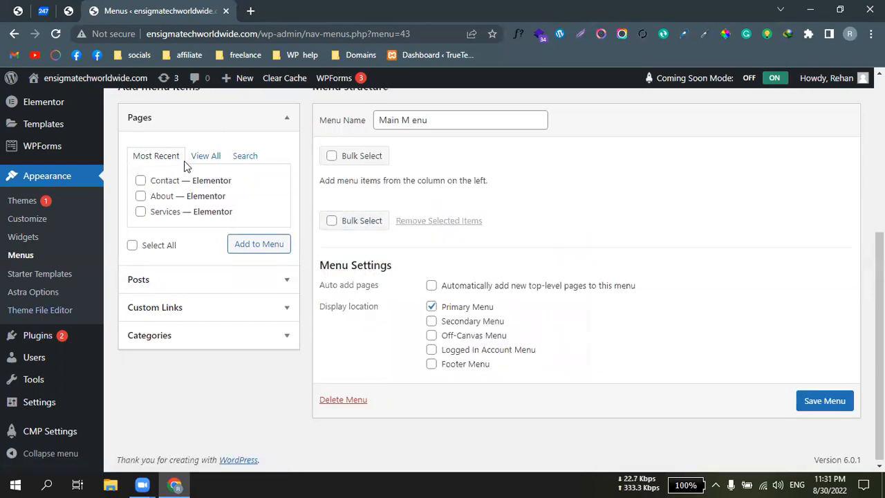
# Reload the menu editor page, discarding the unsaved menu changes
pyautogui.click(206, 157)
pyautogui.click(175, 159)
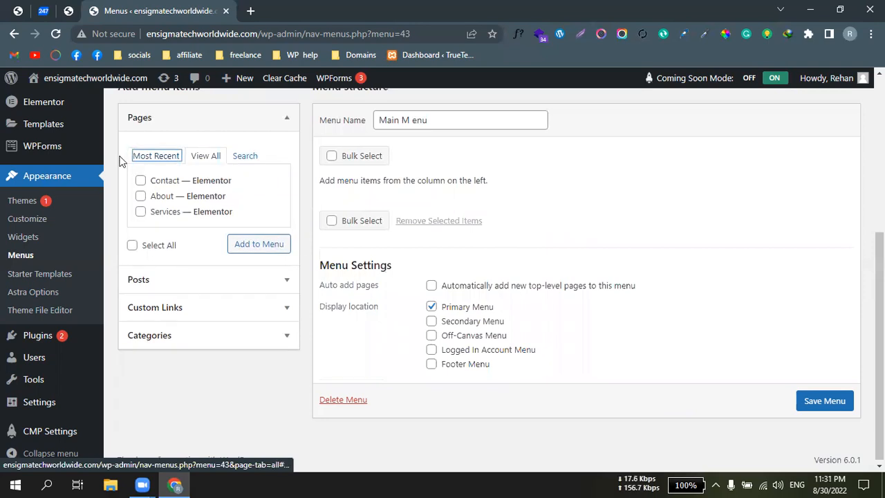
pyautogui.press('F5')
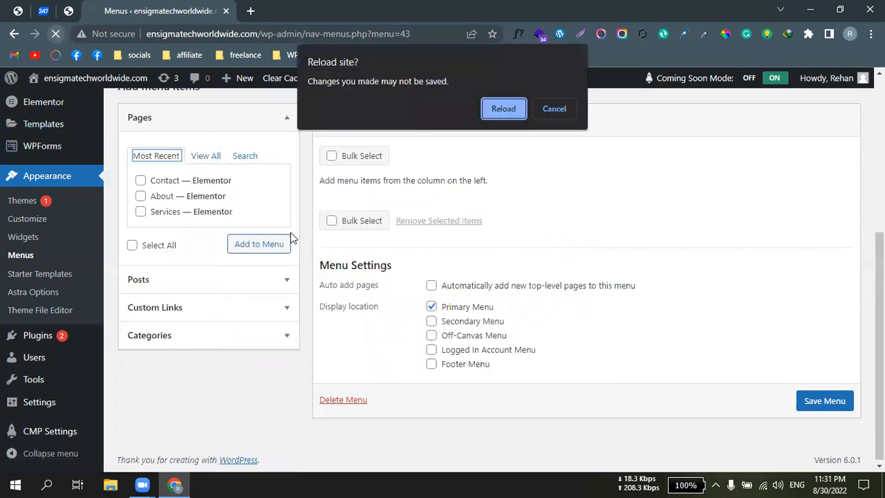
pyautogui.click(521, 114)
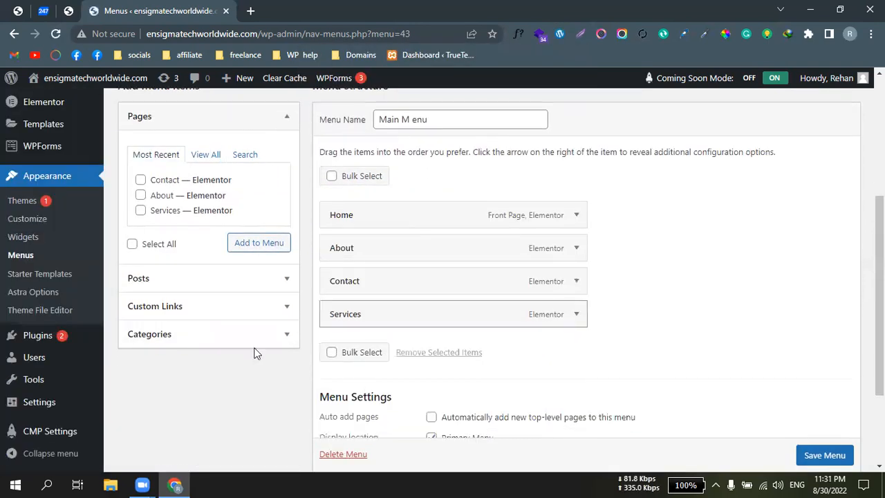
# Remove the Home, About, Contact and Services items from the menu structure and save the emptied menu
pyautogui.click(576, 215)
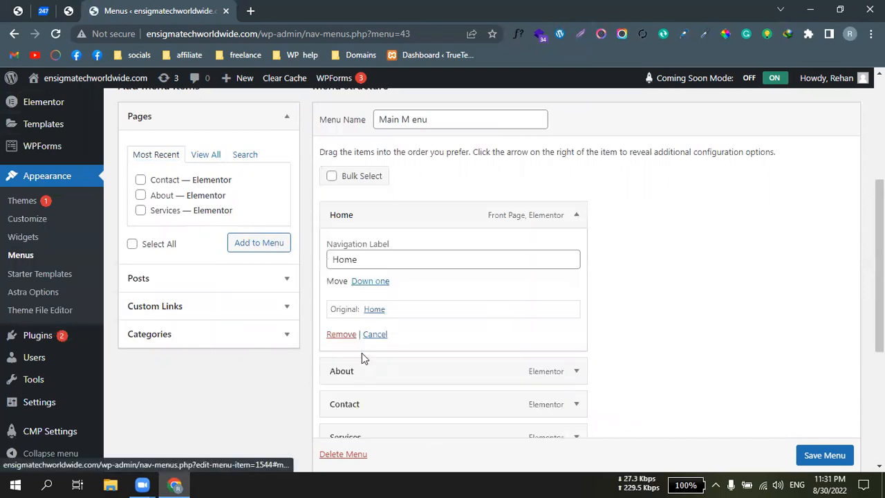
pyautogui.click(340, 334)
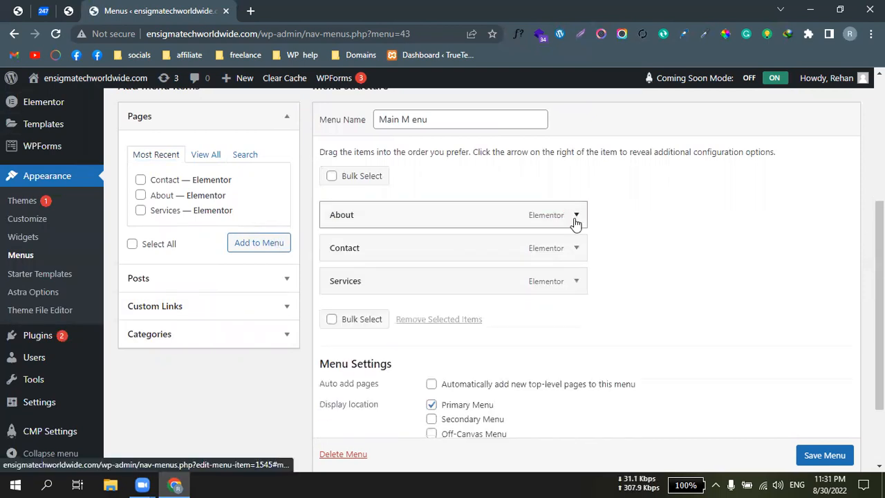
pyautogui.click(574, 219)
pyautogui.click(342, 334)
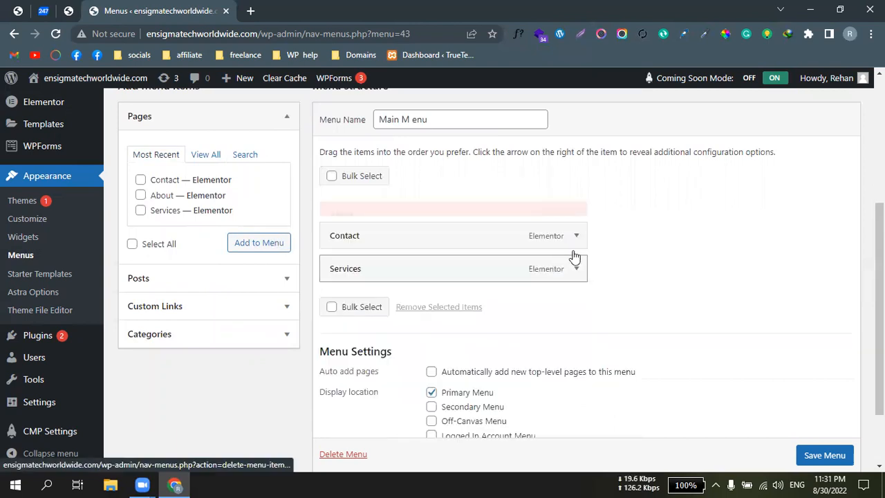
pyautogui.click(576, 216)
pyautogui.click(342, 334)
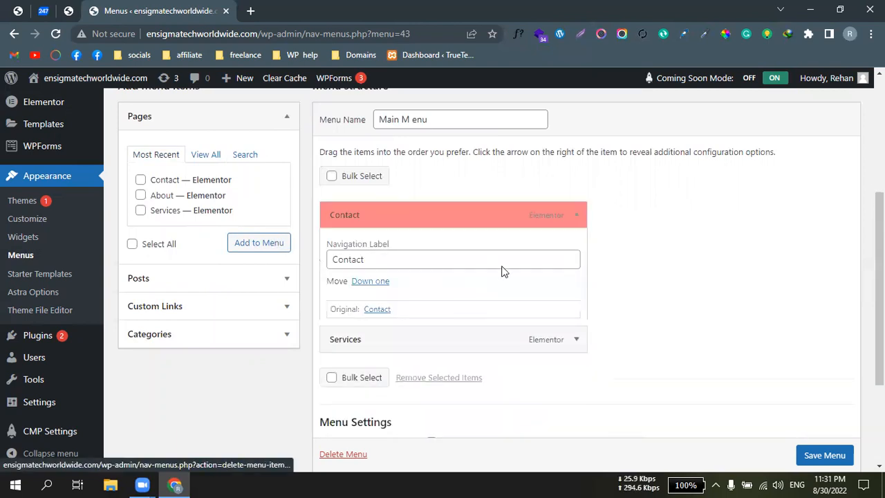
pyautogui.click(570, 220)
pyautogui.click(337, 318)
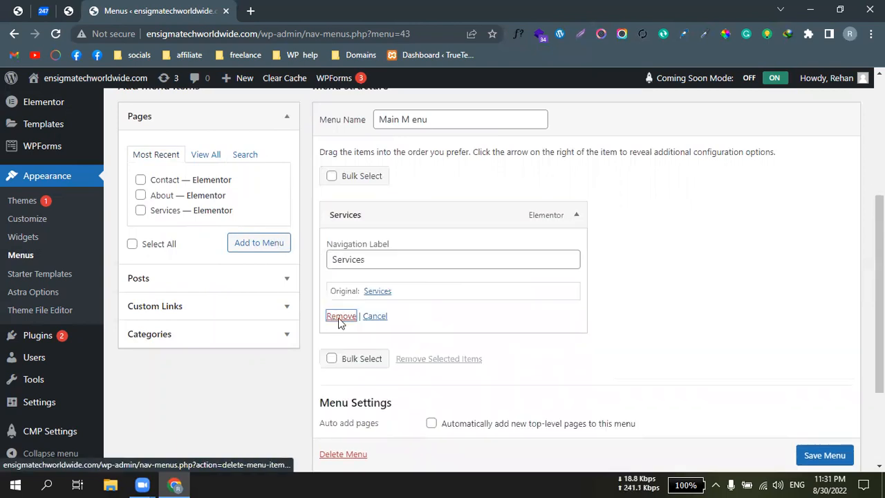
pyautogui.click(817, 408)
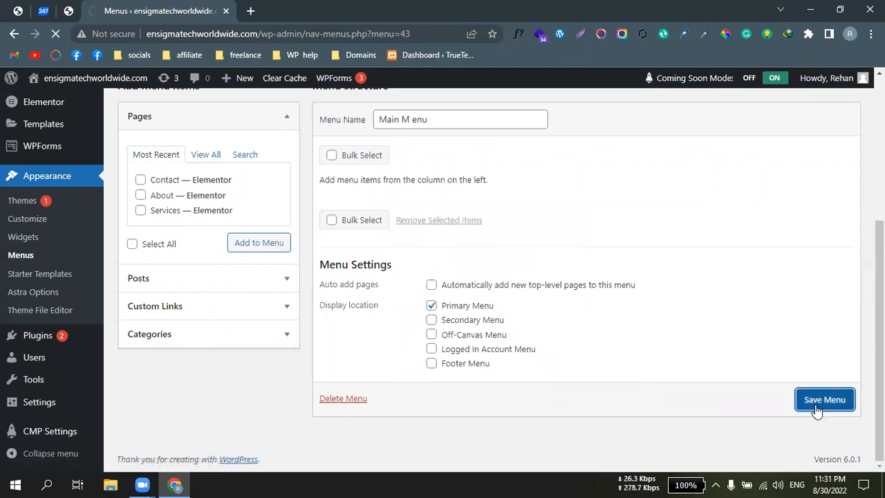
pyautogui.scroll(-3, 404, 258)
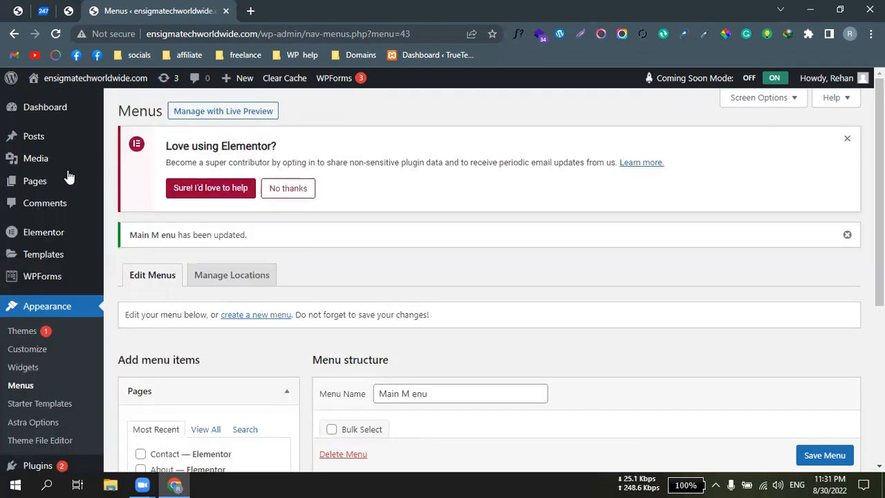
# Move all existing pages (About, Contact, Home and Services) to the trash in one bulk action
pyautogui.moveTo(53, 185)
pyautogui.click(119, 185)
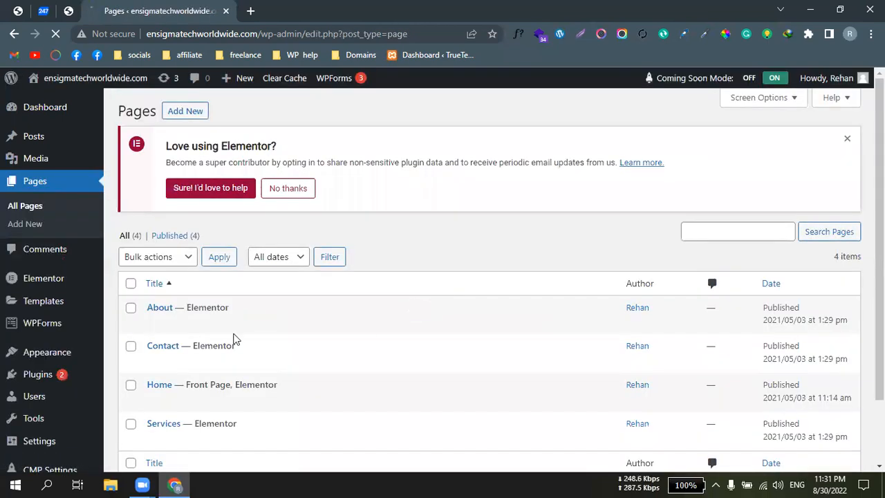
pyautogui.scroll(-2, 376, 252)
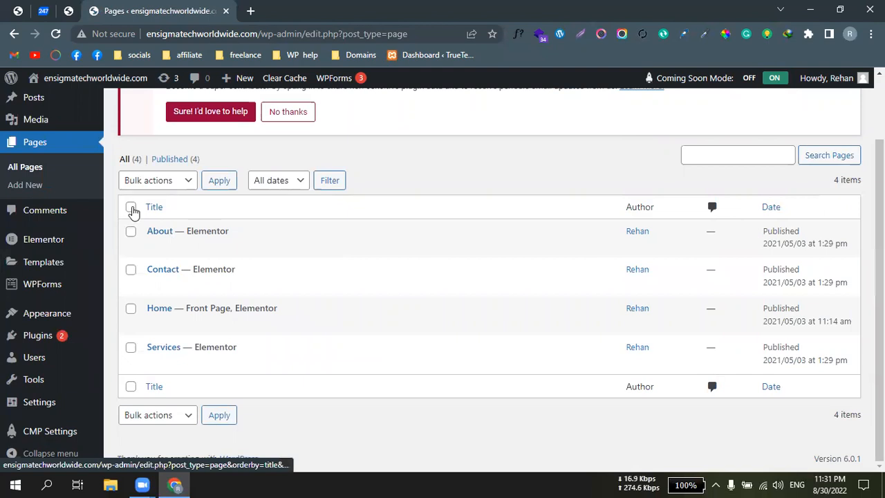
pyautogui.click(131, 207)
pyautogui.click(183, 181)
pyautogui.click(184, 223)
pyautogui.click(219, 181)
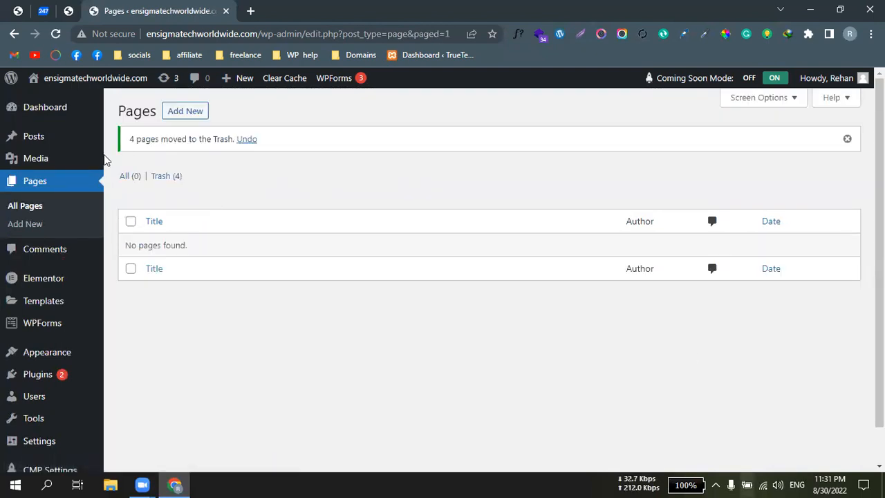
# Create a new page titled "HOME", publish it and return to the pages list
pyautogui.click(176, 116)
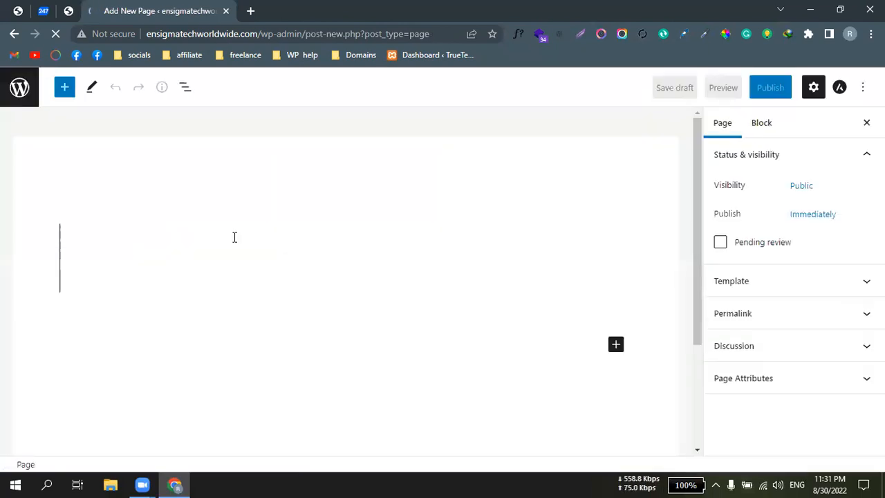
pyautogui.write('HOME')
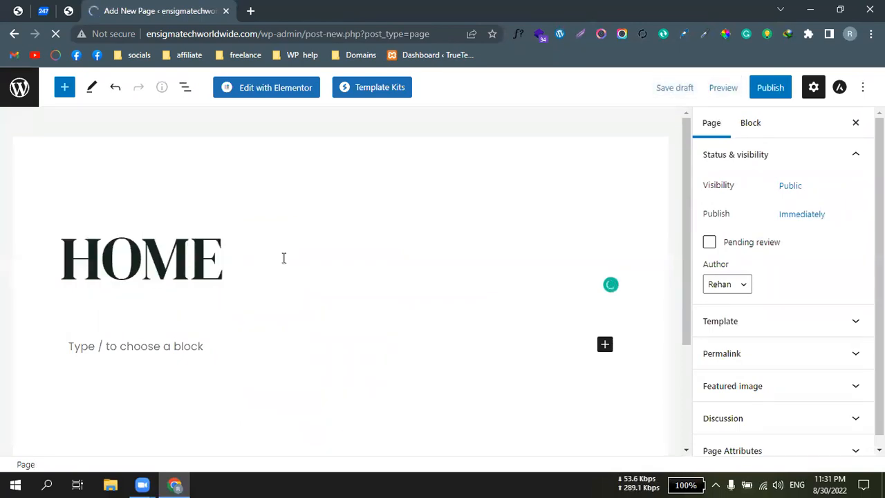
pyautogui.click(769, 87)
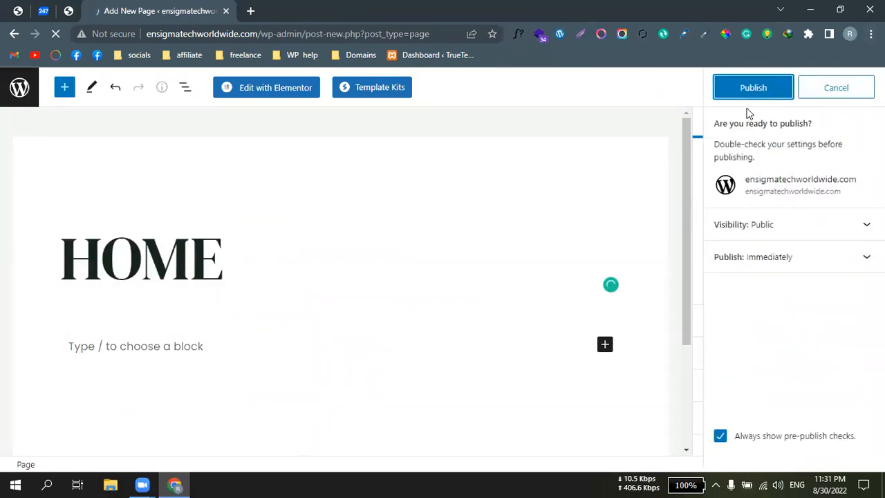
pyautogui.click(756, 95)
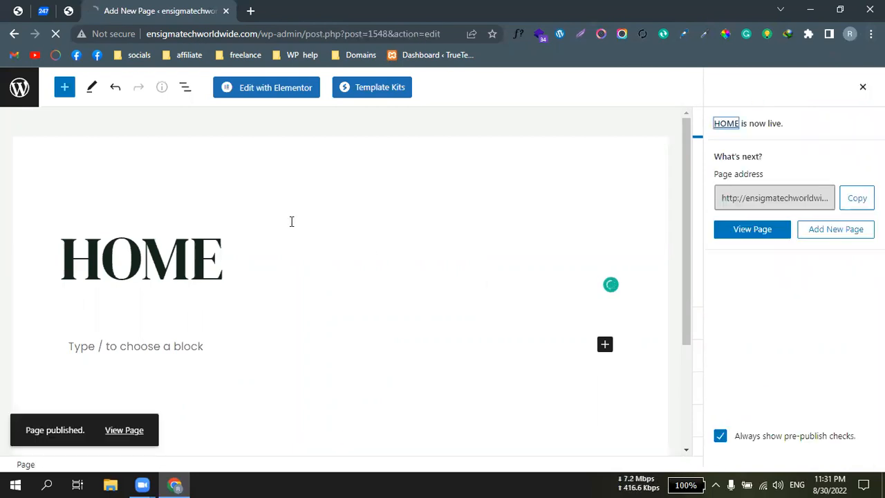
pyautogui.click(27, 92)
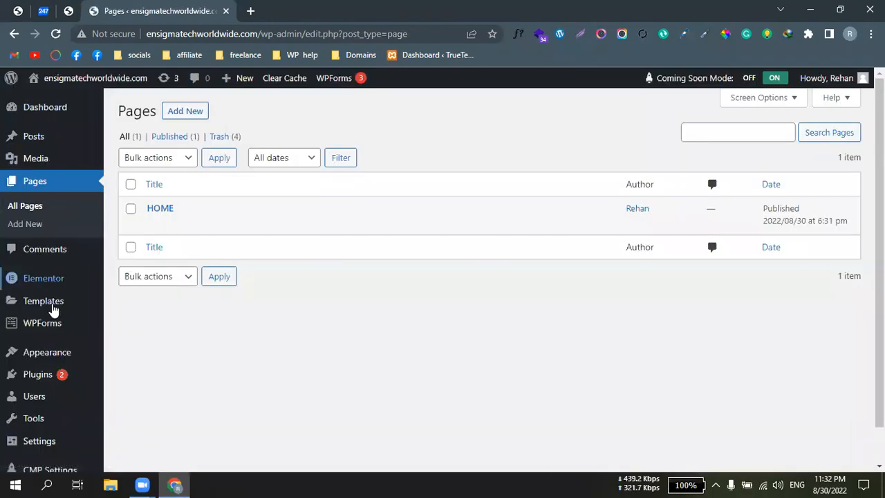
# Add the new HOME page to the "Main M enu" menu and save the menu
pyautogui.moveTo(77, 354)
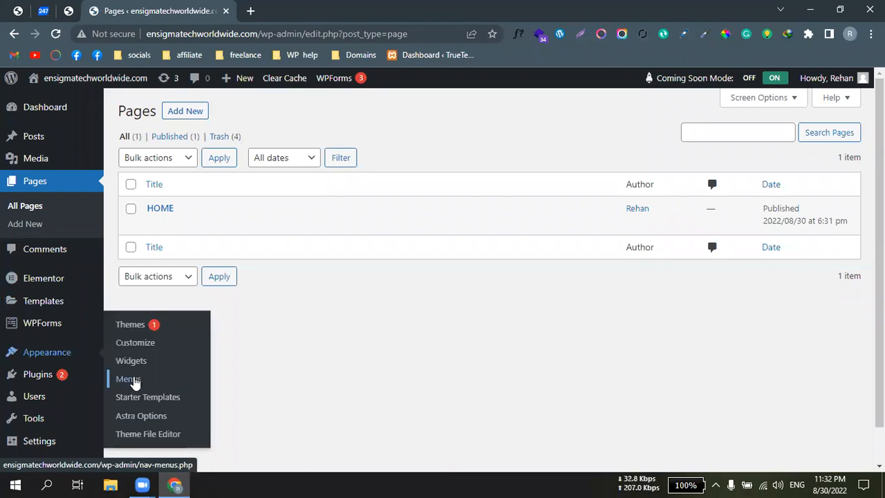
pyautogui.click(128, 379)
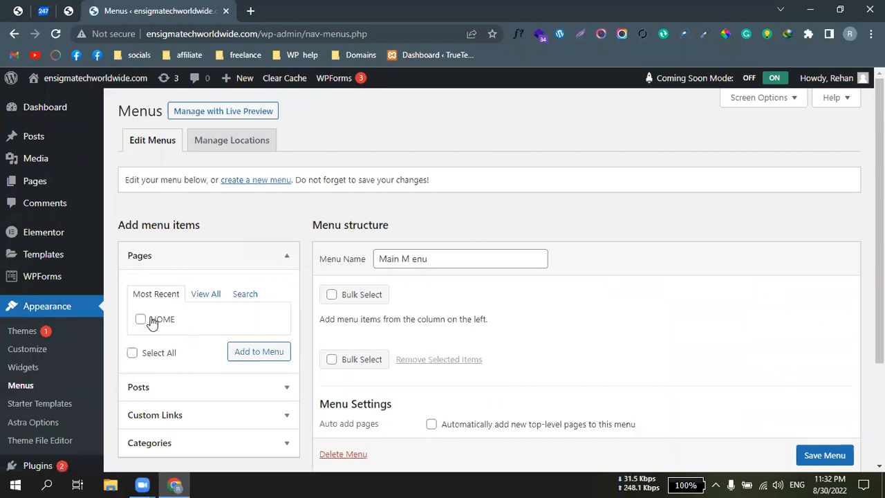
pyautogui.click(205, 299)
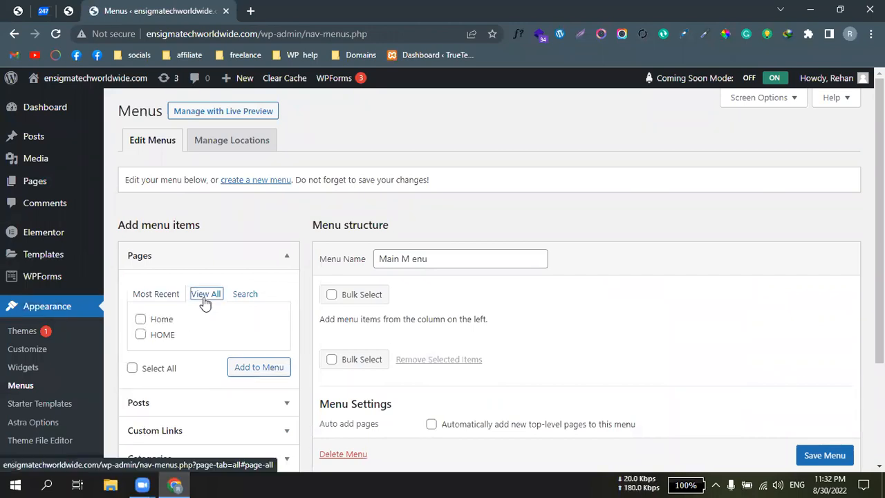
pyautogui.click(140, 335)
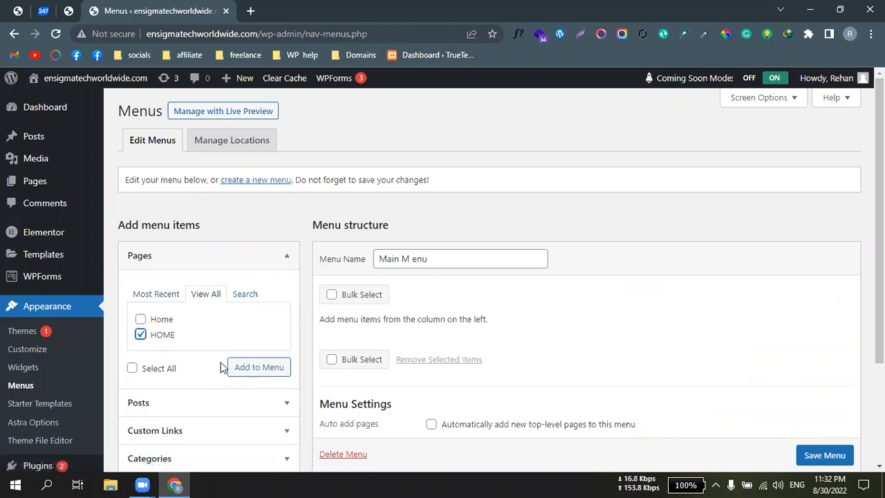
pyautogui.click(266, 374)
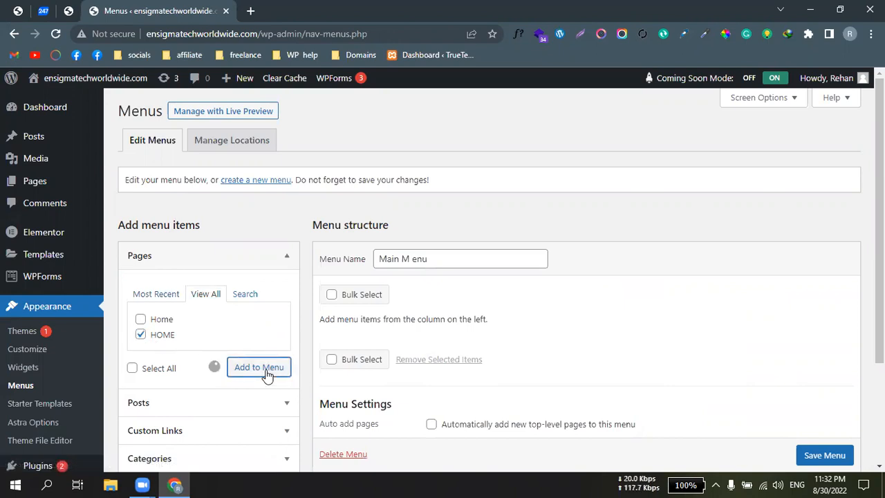
pyautogui.scroll(-3, 553, 311)
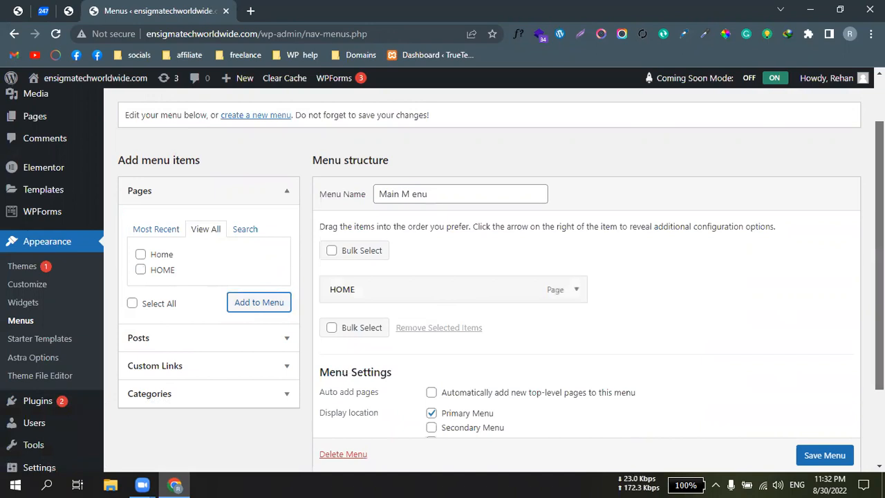
pyautogui.click(823, 411)
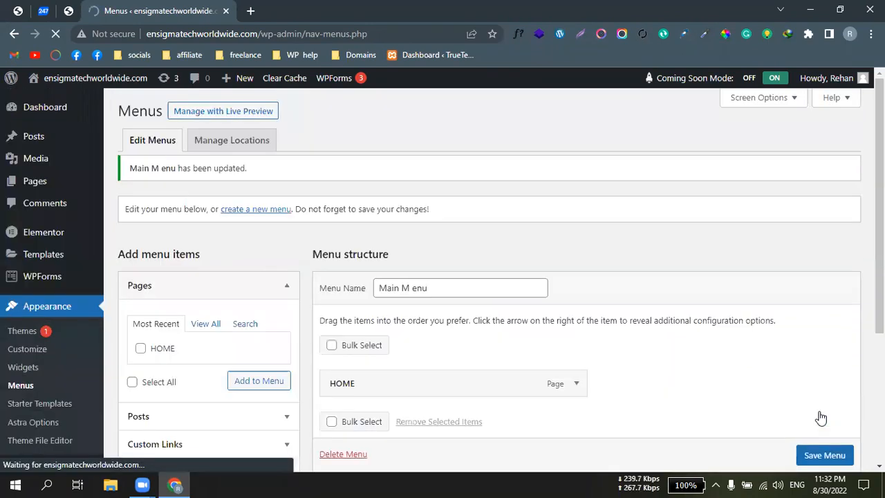
# Visit the live site to check the HOME item in its header menu, then return to the menu editor
pyautogui.moveTo(79, 78)
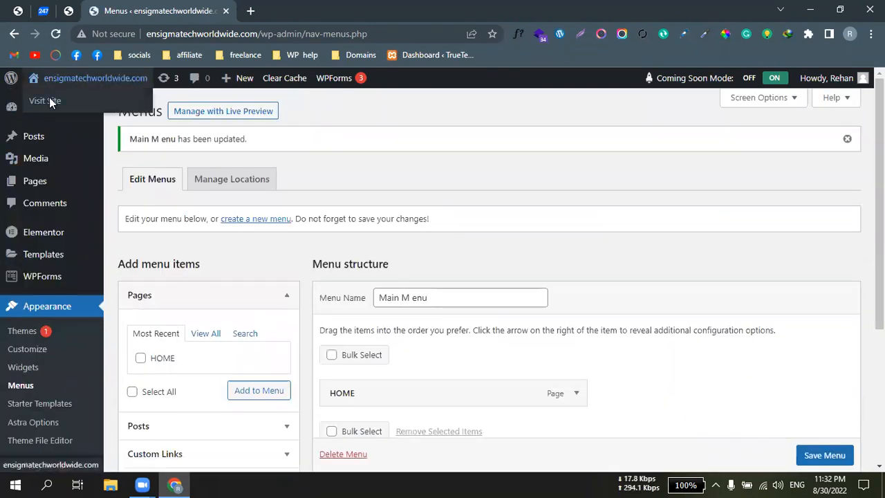
pyautogui.click(66, 102)
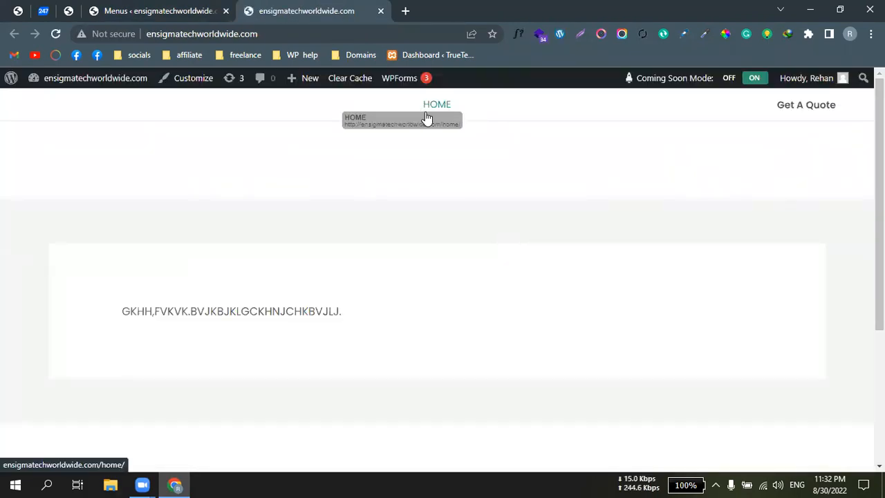
pyautogui.scroll(-3, 443, 276)
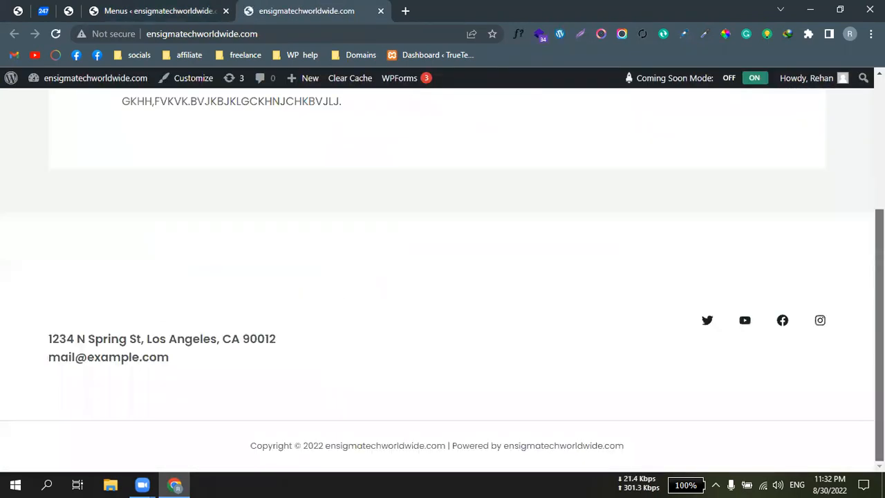
pyautogui.scroll(3, 214, 350)
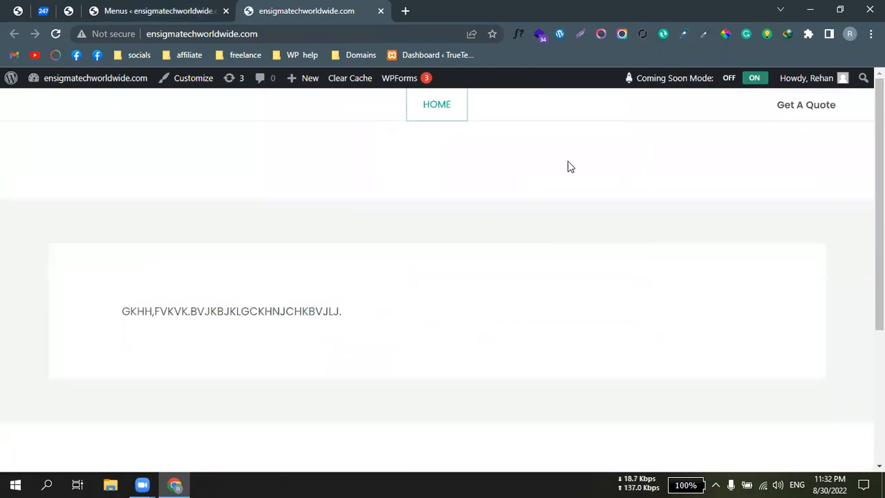
pyautogui.click(431, 118)
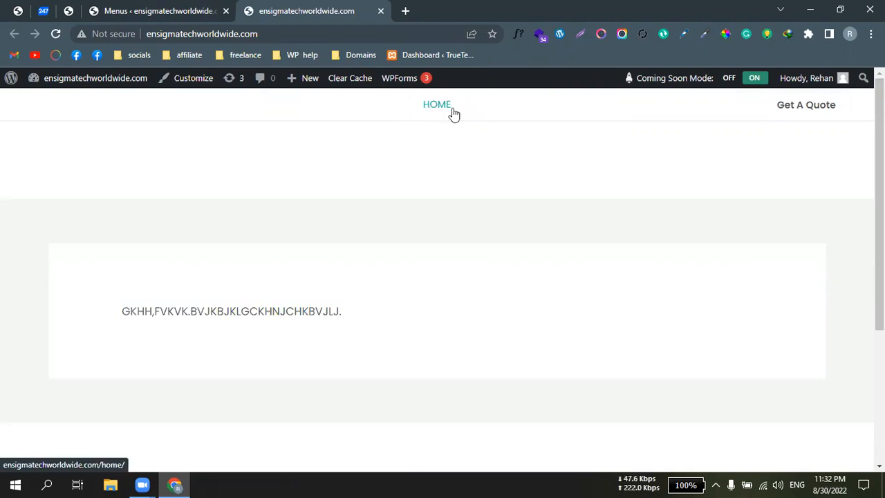
pyautogui.click(452, 114)
pyautogui.moveTo(879, 200)
pyautogui.mouseDown()
pyautogui.moveTo(879, 335)
pyautogui.moveTo(879, 197)
pyautogui.mouseUp()
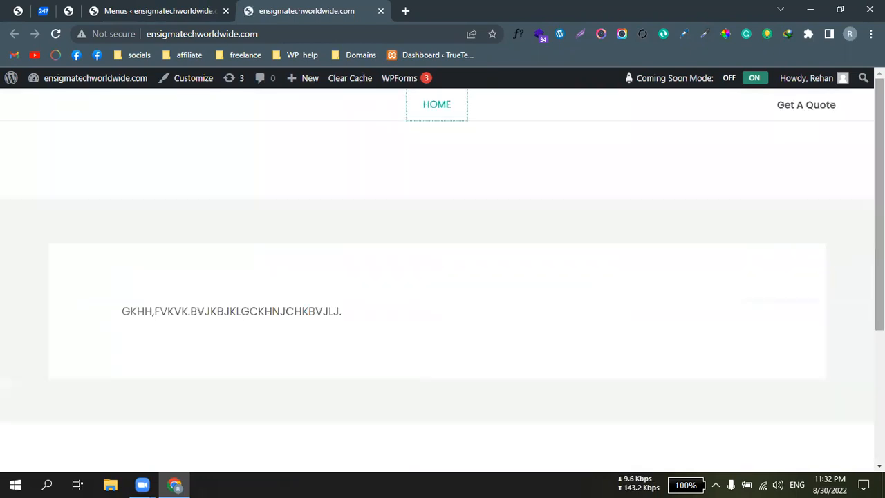
pyautogui.click(148, 12)
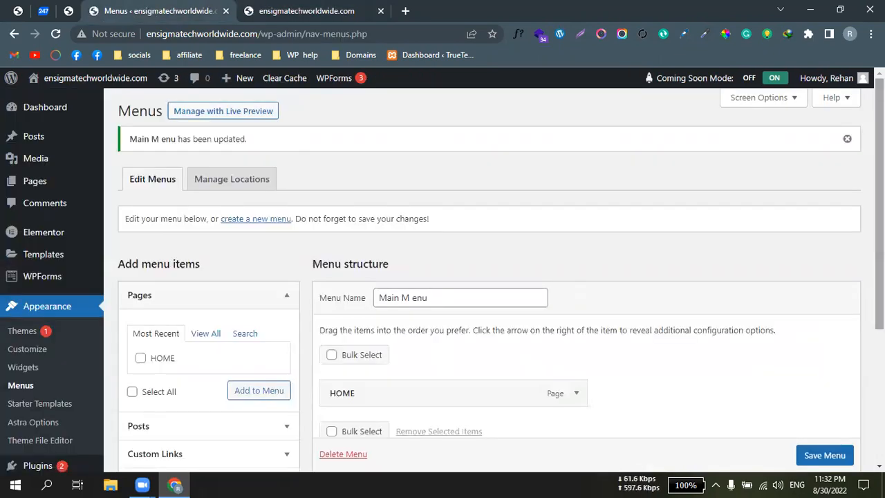
pyautogui.moveTo(23, 185)
pyautogui.scroll(-1, 484, 276)
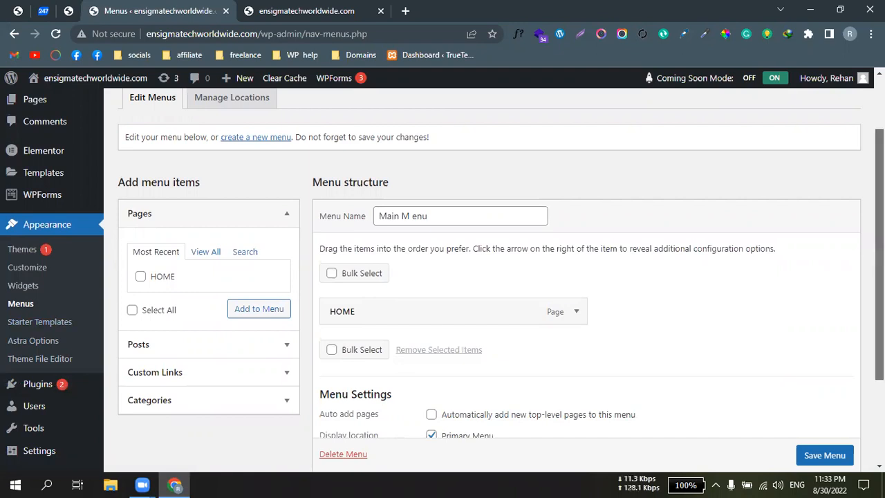
pyautogui.moveTo(879, 276); pyautogui.dragTo(879, 226)
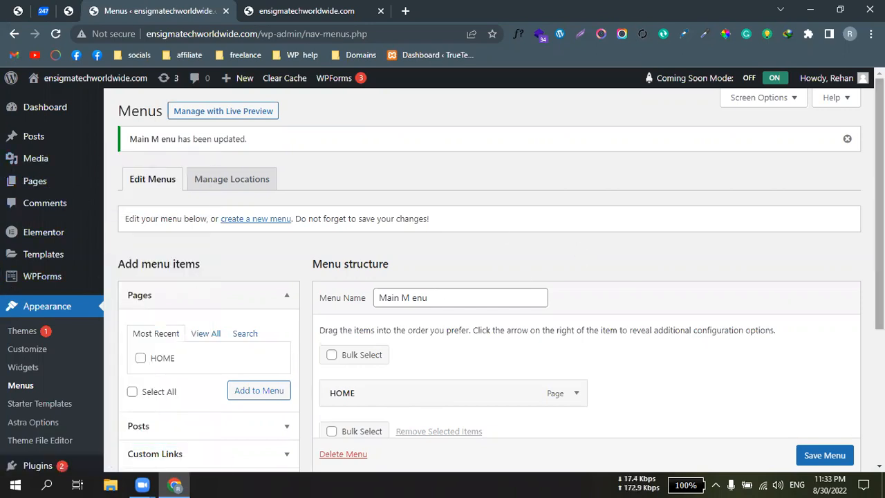
pyautogui.moveTo(879, 225); pyautogui.dragTo(879, 354)
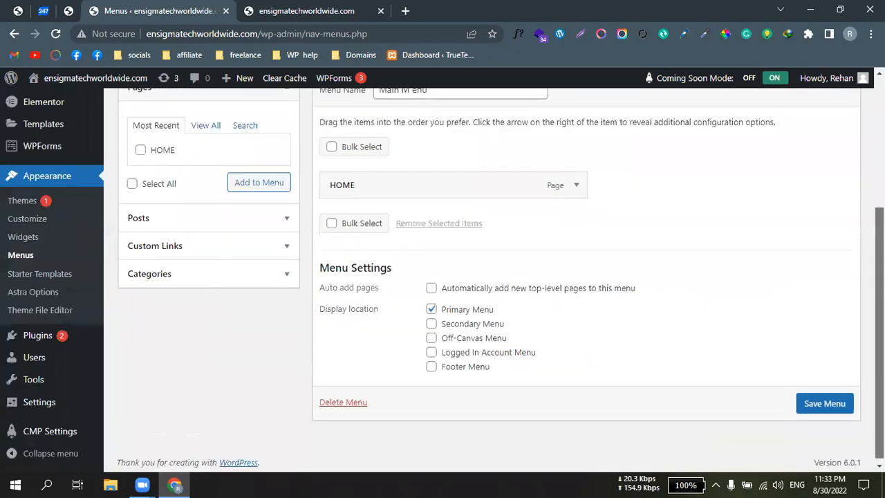